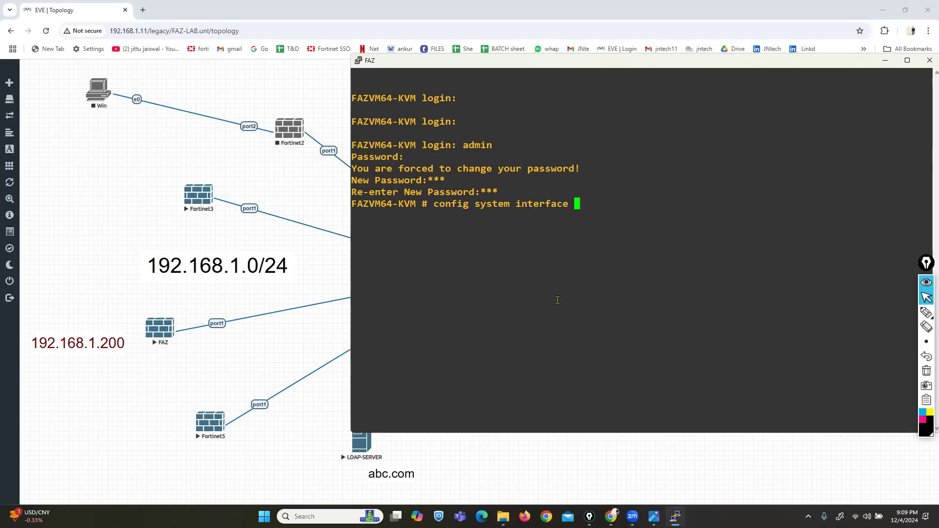
- Enter interface configuration and set port1's IP address to 192.168.1.180/24
{"action": "key", "text": "Return"}
{"action": "type", "text": "set "}
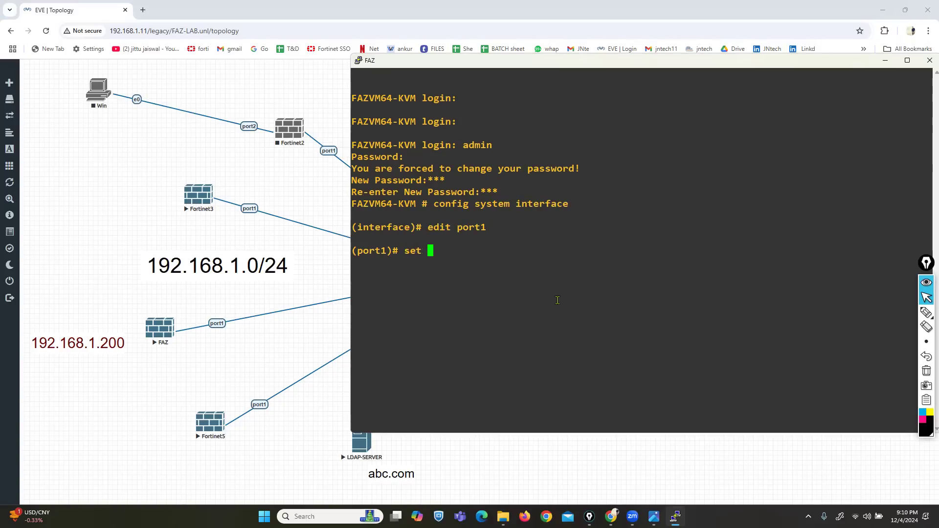
{"action": "type", "text": "ip 192.168.1.180/24"}
{"action": "key", "text": "Return"}
- Attempt port1's allowaccess list, clear the failed command, and commit with end
{"action": "type", "text": "set allowaccess hto"}
{"action": "key", "text": "BackSpace"}
{"action": "type", "text": "to"}
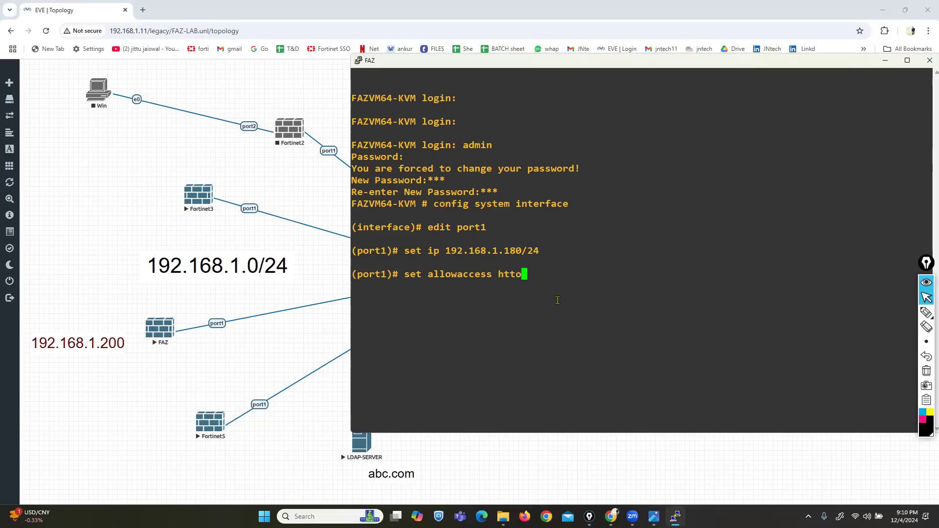
{"action": "type", "text": " s"}
{"action": "key", "text": "BackSpace"}
{"action": "key", "text": "BackSpace"}
{"action": "key", "text": "BackSpace"}
{"action": "type", "text": "p httpspi"}
{"action": "key", "text": "BackSpace"}
{"action": "key", "text": "BackSpace"}
{"action": "key", "text": "BackSpace"}
{"action": "type", "text": "ping s"}
{"action": "key", "text": "Return"}
{"action": "type", "text": "s"}
{"action": "key", "text": "Return"}
{"action": "key", "text": "BackSpace"}
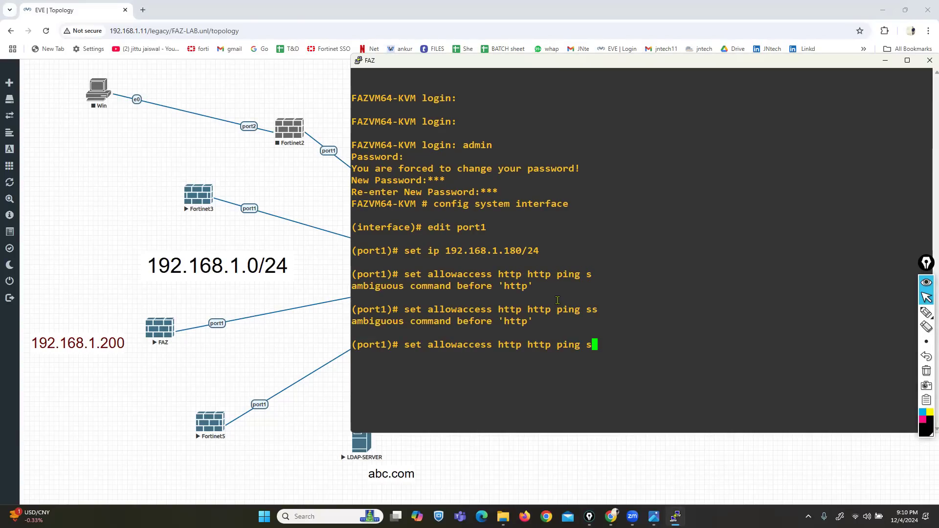
{"action": "key", "text": "BackSpace"}
{"action": "key", "text": "BackSpace"}
{"action": "key", "text": "BackSpace"}
{"action": "key", "text": "BackSpace"}
{"action": "key", "text": "BackSpace"}
{"action": "key", "text": "BackSpace"}
{"action": "key", "text": "BackSpace"}
{"action": "key", "text": "BackSpace"}
{"action": "key", "text": "BackSpace"}
{"action": "key", "text": "BackSpace"}
{"action": "key", "text": "BackSpace"}
{"action": "key", "text": "BackSpace"}
{"action": "key", "text": "BackSpace"}
{"action": "key", "text": "BackSpace"}
{"action": "key", "text": "BackSpace"}
{"action": "key", "text": "BackSpace"}
{"action": "key", "text": "BackSpace"}
{"action": "key", "text": "BackSpace"}
{"action": "key", "text": "BackSpace"}
{"action": "key", "text": "BackSpace"}
{"action": "type", "text": "end"}
{"action": "key", "text": "Return"}
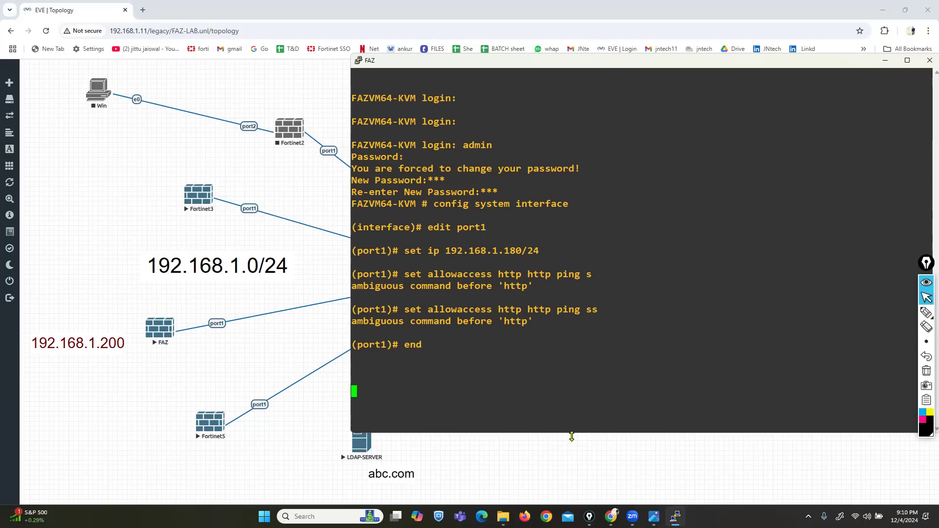
- Enlarge the console and check port1's allowaccess values with show system interface
{"action": "left_click_drag", "start_coordinate": [572, 433], "coordinate": [567, 479]}
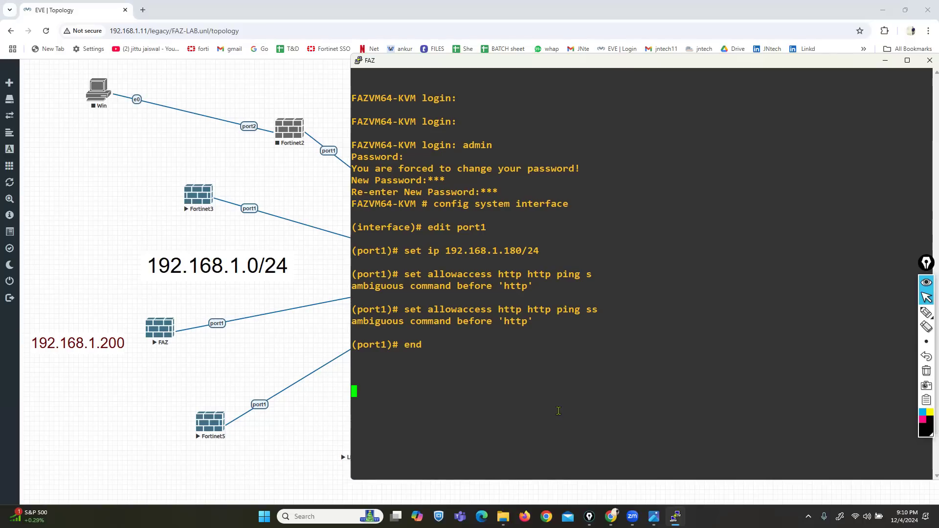
{"action": "type", "text": "show system interface"}
{"action": "key", "text": "Return"}
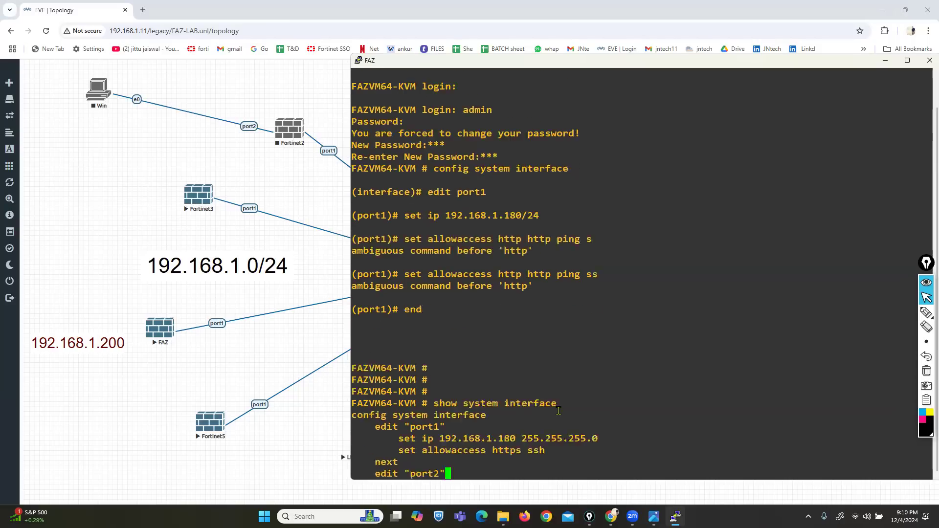
{"action": "left_click_drag", "start_coordinate": [498, 356], "coordinate": [549, 358]}
- Set port1 allowaccess to http https ping ssh, commit with end, and return to the topology
{"action": "type", "text": "config system interface"}
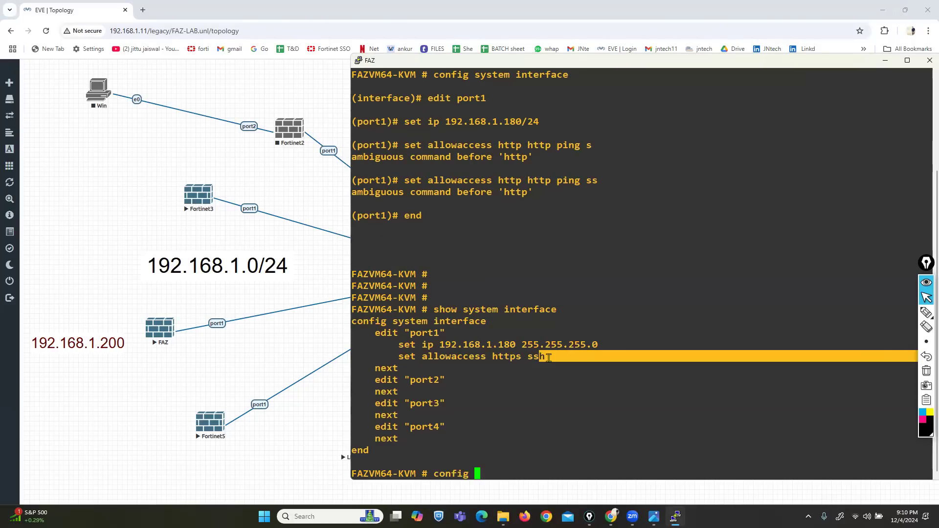
{"action": "key", "text": "Return"}
{"action": "type", "text": "edit port1"}
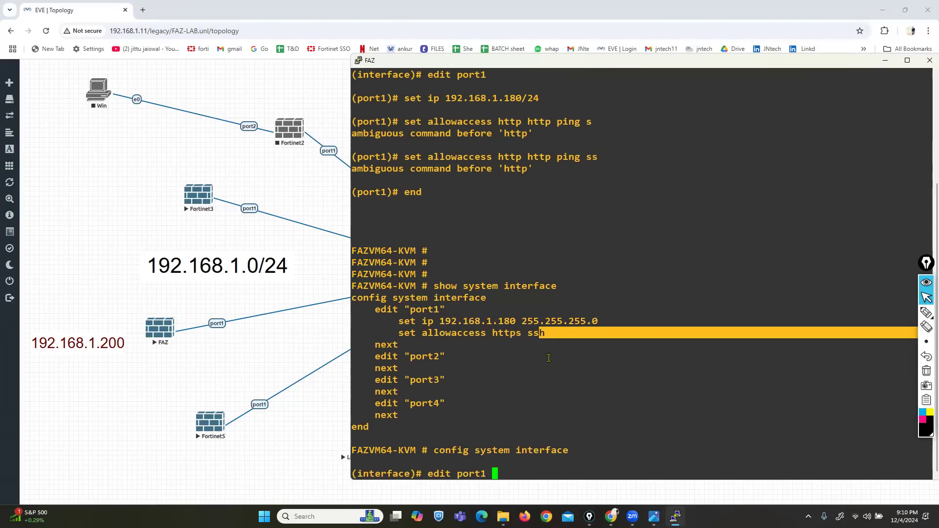
{"action": "key", "text": "Return"}
{"action": "key", "text": "Return"}
{"action": "type", "text": "set allowaccess"}
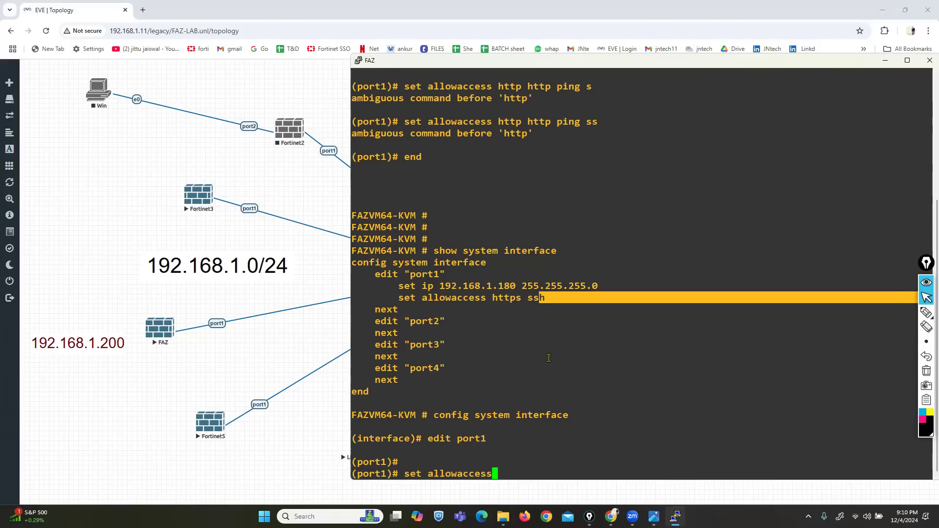
{"action": "type", "text": " http https ping ssh"}
{"action": "key", "text": "Return"}
{"action": "type", "text": "end"}
{"action": "key", "text": "Return"}
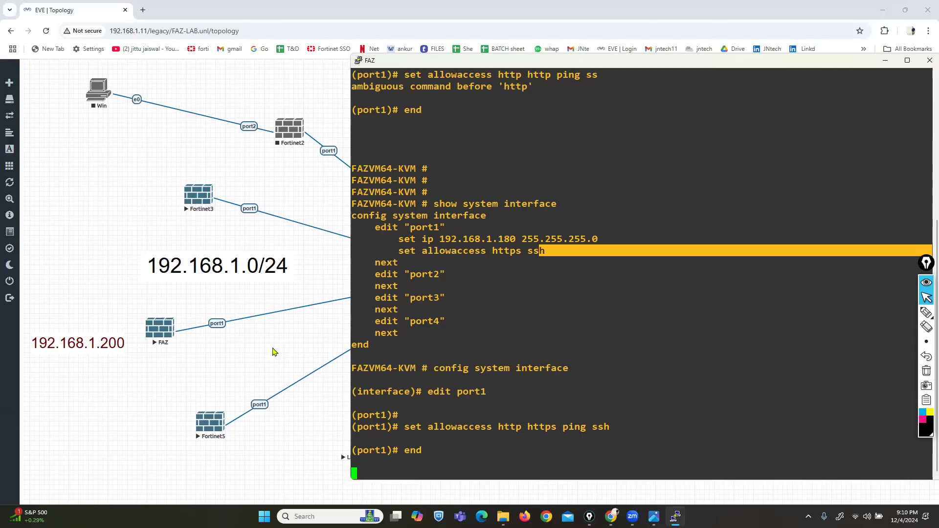
{"action": "left_click", "coordinate": [254, 348]}
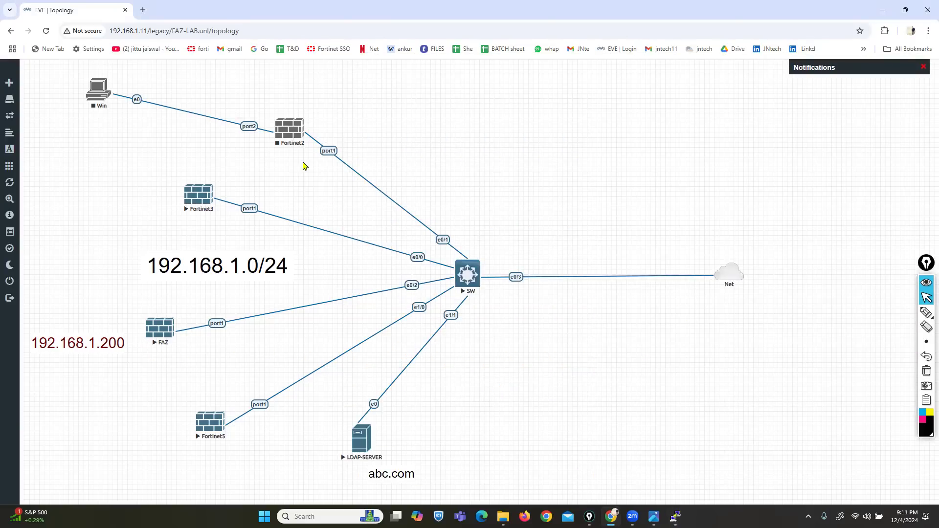
- Nudge the Net cloud right and launch a Command Prompt from the Run box
{"action": "left_click_drag", "start_coordinate": [732, 278], "coordinate": [747, 277]}
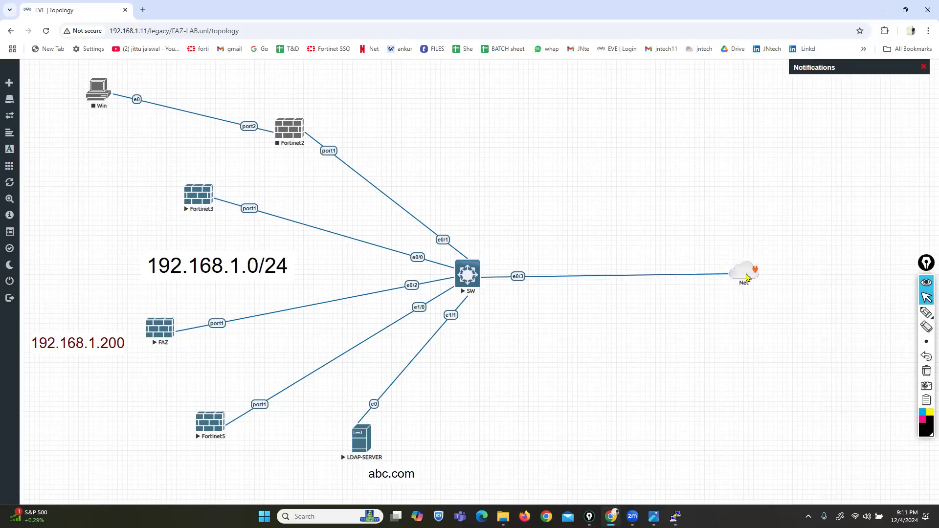
{"action": "key", "text": "super+r"}
{"action": "type", "text": "cm"}
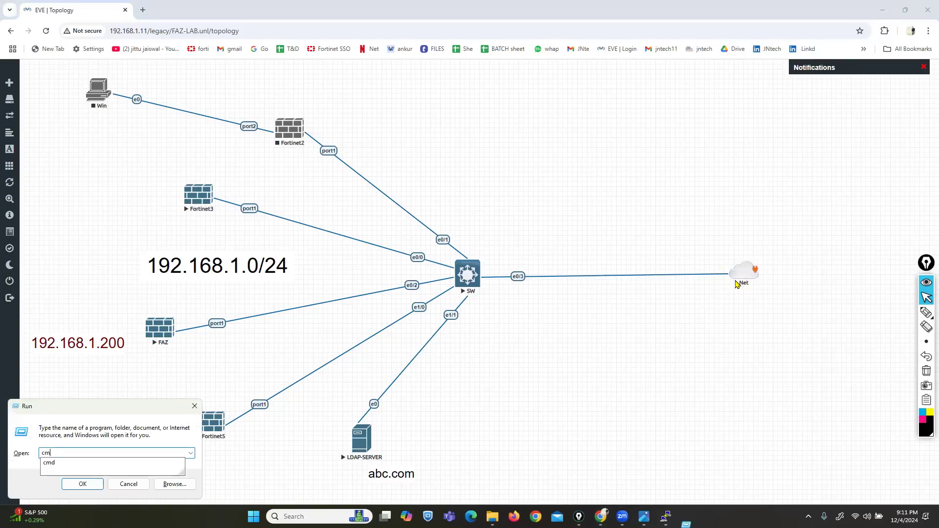
{"action": "key", "text": "Return"}
{"action": "key", "text": "Return"}
{"action": "key", "text": "Escape"}
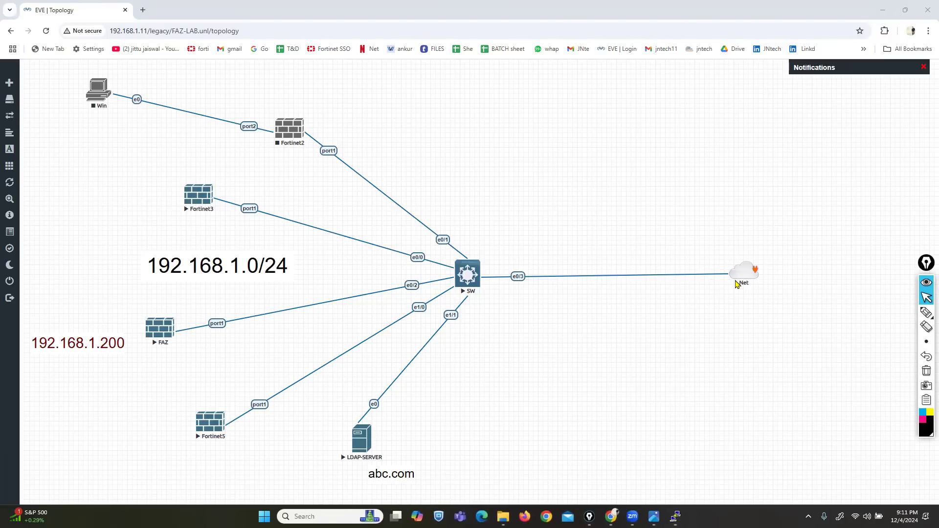
- Run ipconfig and ping 192.168.1.180, stopping after two replies with 0% loss
{"action": "type", "text": "ipconfig"}
{"action": "key", "text": "Return"}
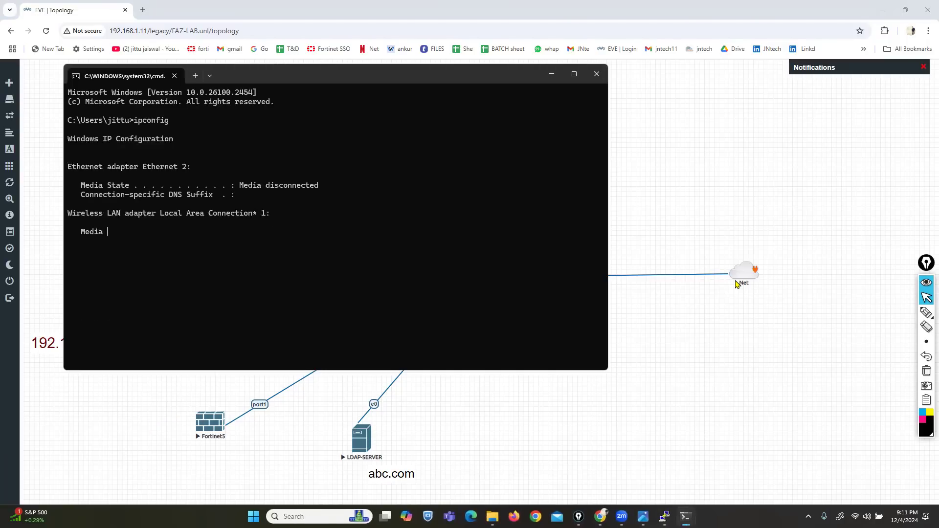
{"action": "type", "text": "ping 192.16"}
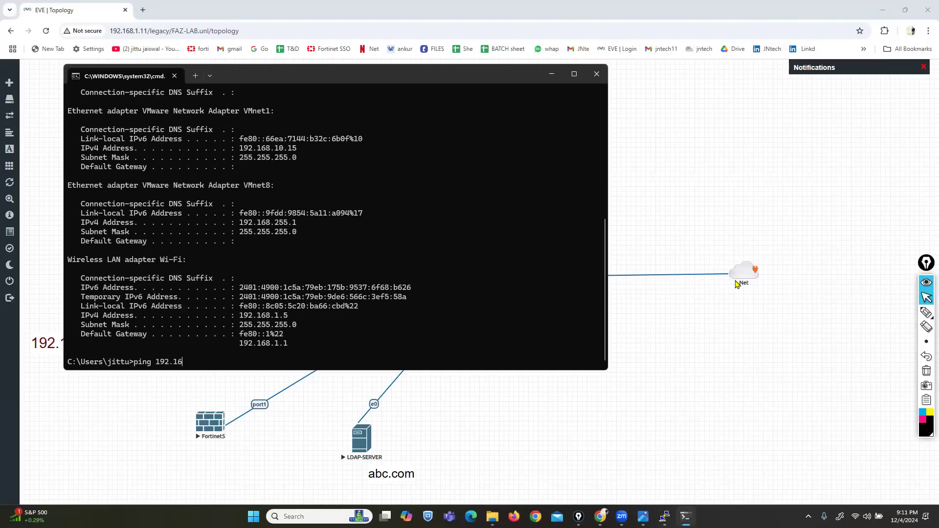
{"action": "type", "text": "8.1.180"}
{"action": "key", "text": "Return"}
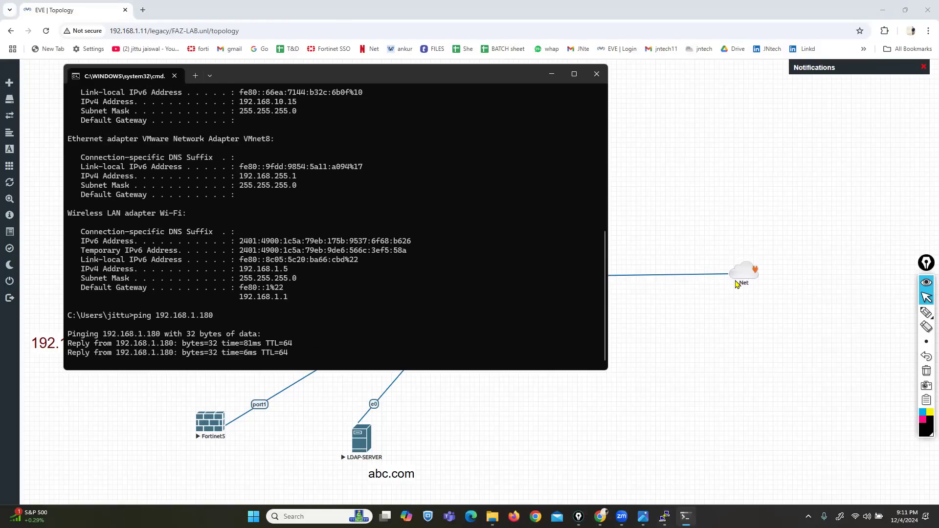
{"action": "key", "text": "ctrl+c"}
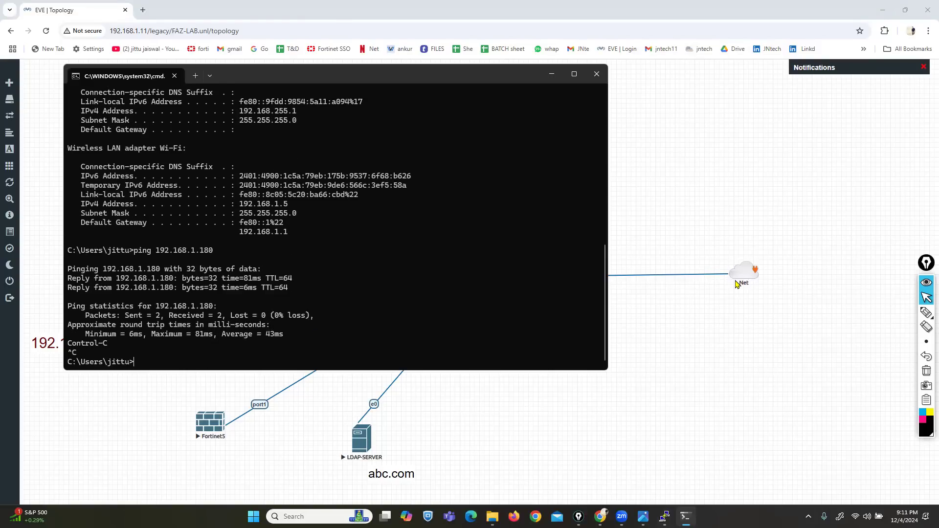
- Open a new Chrome tab and enter 192.168.1.180 in the address bar
{"action": "left_click", "coordinate": [181, 45]}
{"action": "key", "text": "ctrl+t"}
{"action": "type", "text": "192.168.1"}
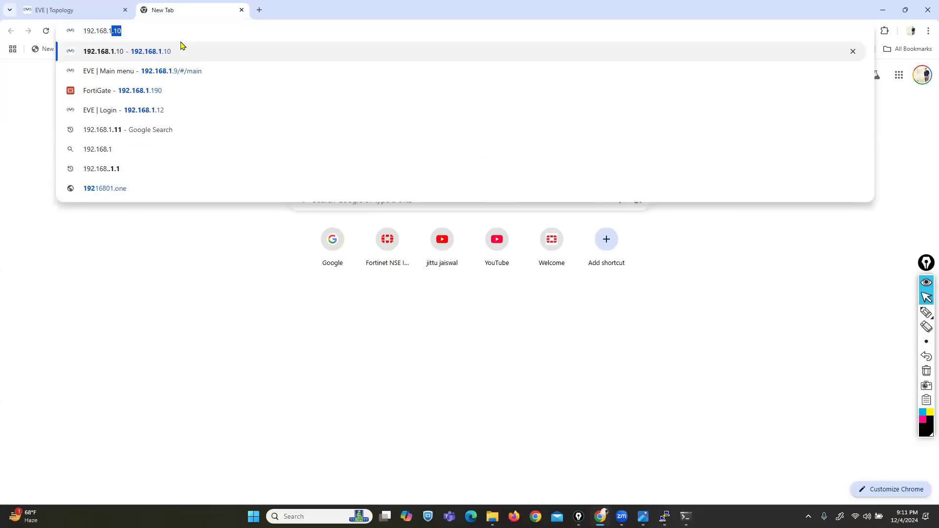
{"action": "type", "text": ".180"}
{"action": "key", "text": "Return"}
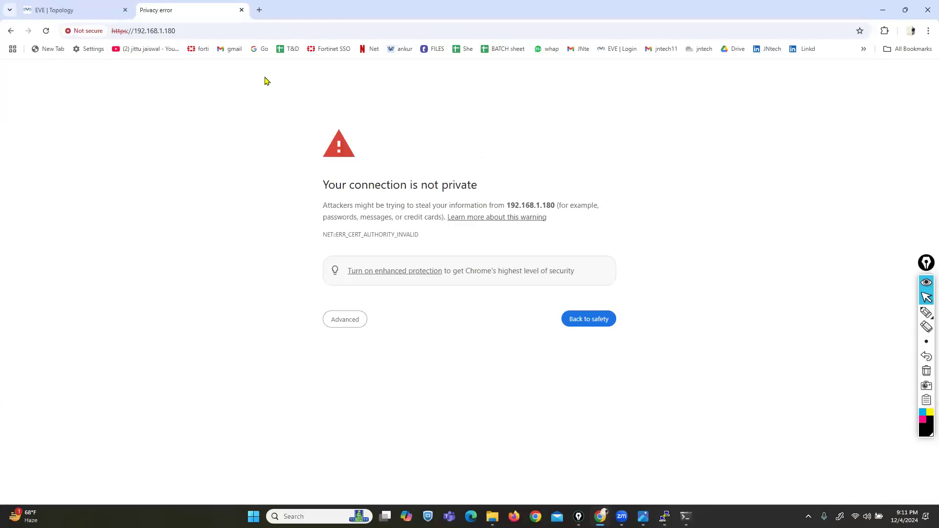
{"action": "left_click", "coordinate": [341, 319]}
{"action": "left_click", "coordinate": [390, 394]}
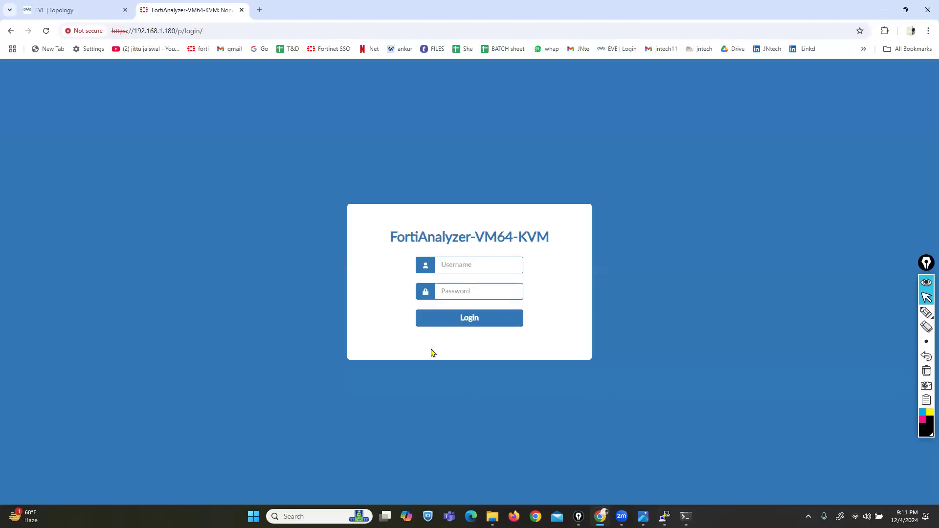
{"action": "left_click", "coordinate": [478, 266]}
- Sign in as admin and circle the Device Manager and System Settings tiles with the pen
{"action": "type", "text": "ad123"}
{"action": "key", "text": "Return"}
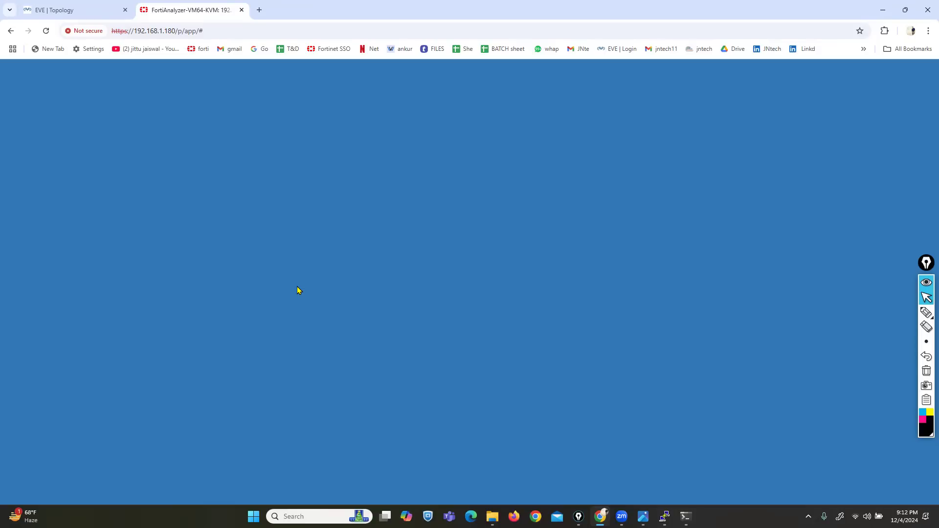
{"action": "mouse_move", "coordinate": [926, 314]}
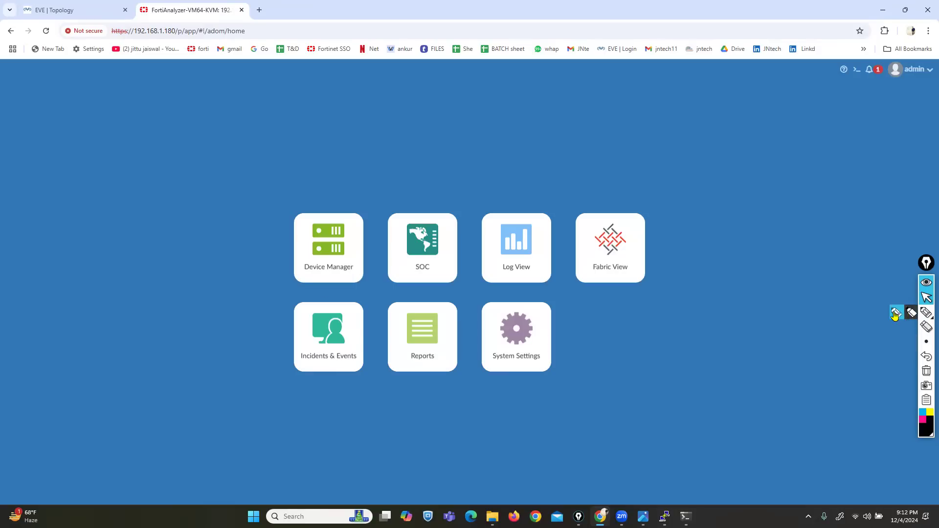
{"action": "left_click", "coordinate": [897, 313]}
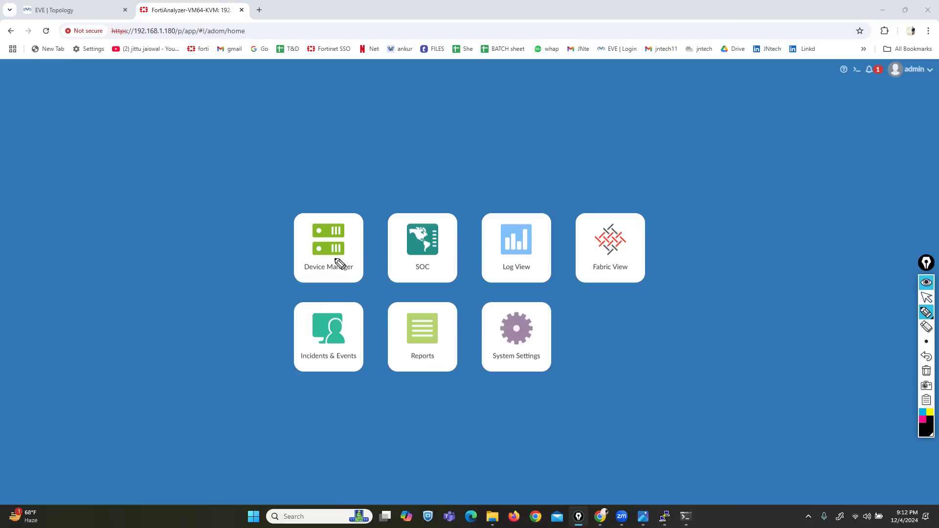
{"action": "mouse_move", "coordinate": [365, 206]}
{"action": "left_mouse_down"}
{"action": "mouse_move", "coordinate": [287, 215]}
{"action": "mouse_move", "coordinate": [289, 291]}
{"action": "mouse_move", "coordinate": [365, 291]}
{"action": "mouse_move", "coordinate": [360, 208]}
{"action": "left_mouse_up"}
{"action": "mouse_move", "coordinate": [552, 302]}
{"action": "left_mouse_down"}
{"action": "mouse_move", "coordinate": [482, 300]}
{"action": "mouse_move", "coordinate": [491, 395]}
{"action": "mouse_move", "coordinate": [576, 333]}
{"action": "left_mouse_up"}
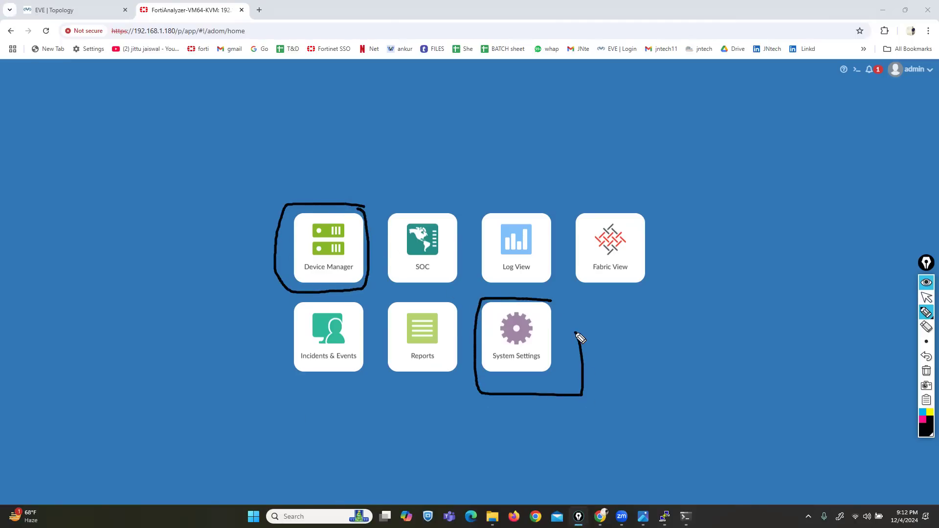
- In maroon, mark the Incidents & Events, SOC, Log View, Reports and Fabric View tiles
{"action": "left_click", "coordinate": [925, 433]}
{"action": "left_click", "coordinate": [887, 375]}
{"action": "left_click_drag", "start_coordinate": [279, 367], "coordinate": [341, 351]}
{"action": "left_click_drag", "start_coordinate": [413, 277], "coordinate": [439, 272]}
{"action": "left_click_drag", "start_coordinate": [495, 278], "coordinate": [516, 274]}
{"action": "left_click_drag", "start_coordinate": [399, 368], "coordinate": [420, 366]}
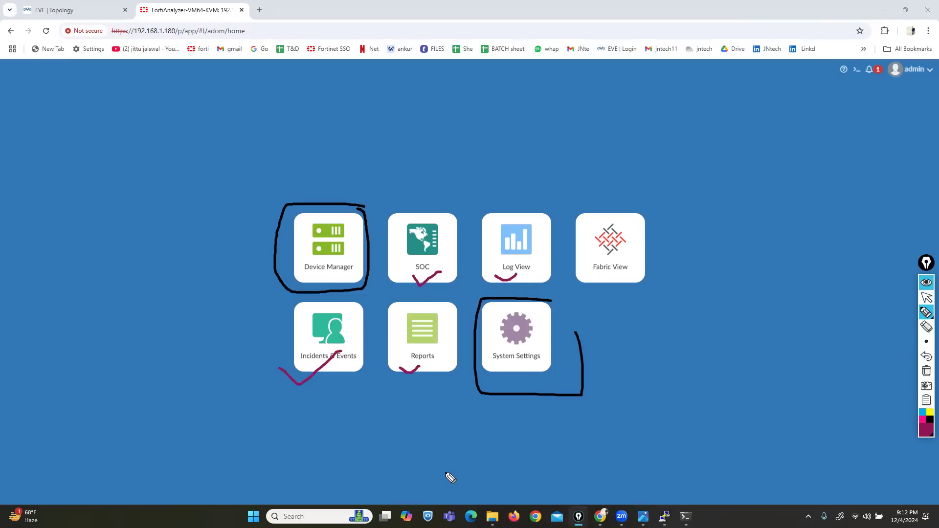
{"action": "left_click_drag", "start_coordinate": [599, 280], "coordinate": [621, 269]}
{"action": "mouse_move", "coordinate": [294, 393]}
{"action": "left_mouse_down"}
{"action": "mouse_move", "coordinate": [446, 394]}
{"action": "mouse_move", "coordinate": [466, 298]}
{"action": "mouse_move", "coordinate": [614, 295]}
{"action": "mouse_move", "coordinate": [650, 210]}
{"action": "mouse_move", "coordinate": [404, 208]}
{"action": "mouse_move", "coordinate": [383, 225]}
{"action": "mouse_move", "coordinate": [385, 301]}
{"action": "mouse_move", "coordinate": [289, 309]}
{"action": "mouse_move", "coordinate": [287, 379]}
{"action": "mouse_move", "coordinate": [330, 399]}
{"action": "left_mouse_up"}
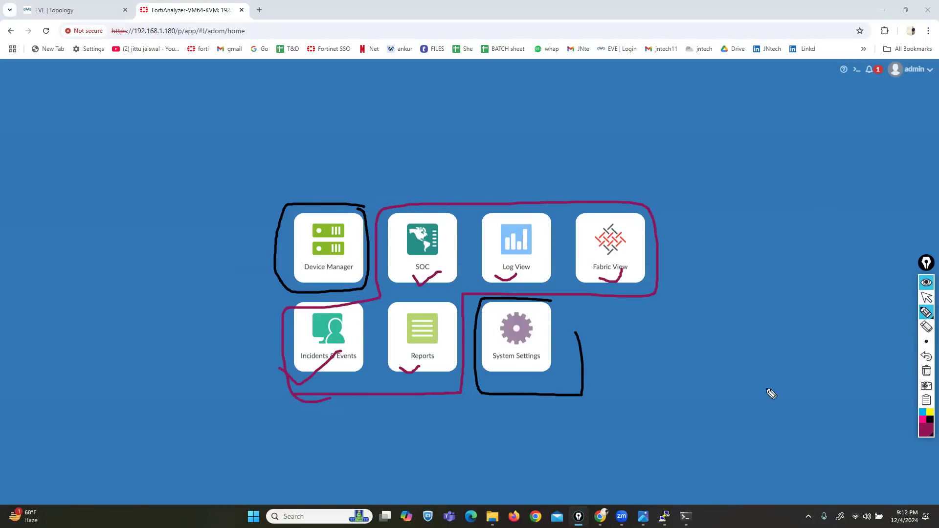
- Clear the annotations and open System Settings
{"action": "left_click", "coordinate": [927, 371]}
{"action": "left_click", "coordinate": [927, 297]}
{"action": "left_click", "coordinate": [497, 369]}
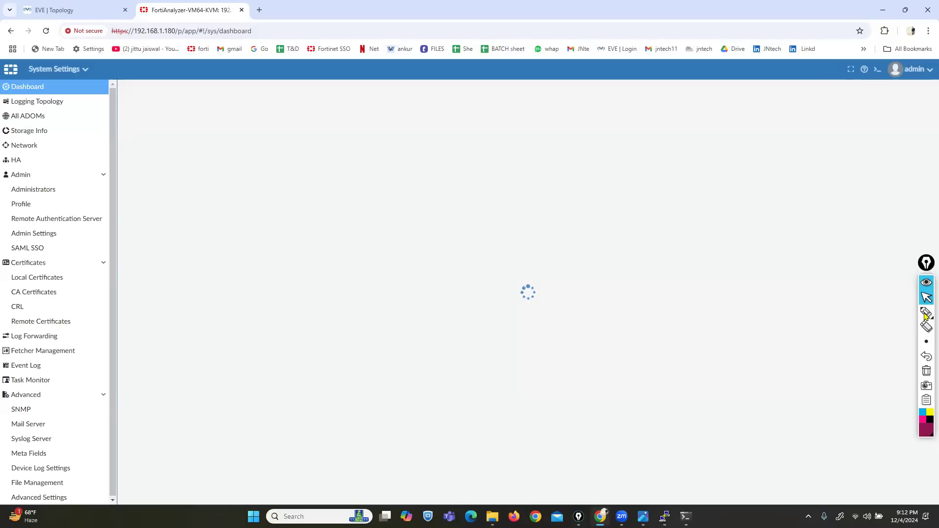
{"action": "left_click", "coordinate": [899, 316]}
{"action": "mouse_move", "coordinate": [58, 76]}
{"action": "left_mouse_down"}
{"action": "mouse_move", "coordinate": [2, 80]}
{"action": "mouse_move", "coordinate": [3, 465]}
{"action": "mouse_move", "coordinate": [15, 525]}
{"action": "mouse_move", "coordinate": [119, 398]}
{"action": "mouse_move", "coordinate": [111, 131]}
{"action": "mouse_move", "coordinate": [53, 68]}
{"action": "left_mouse_up"}
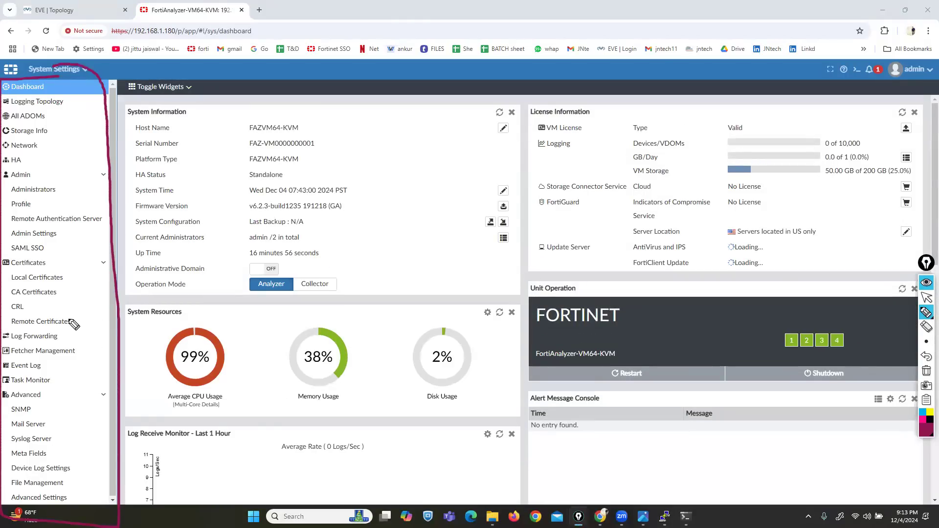
{"action": "left_click_drag", "start_coordinate": [65, 316], "coordinate": [196, 209]}
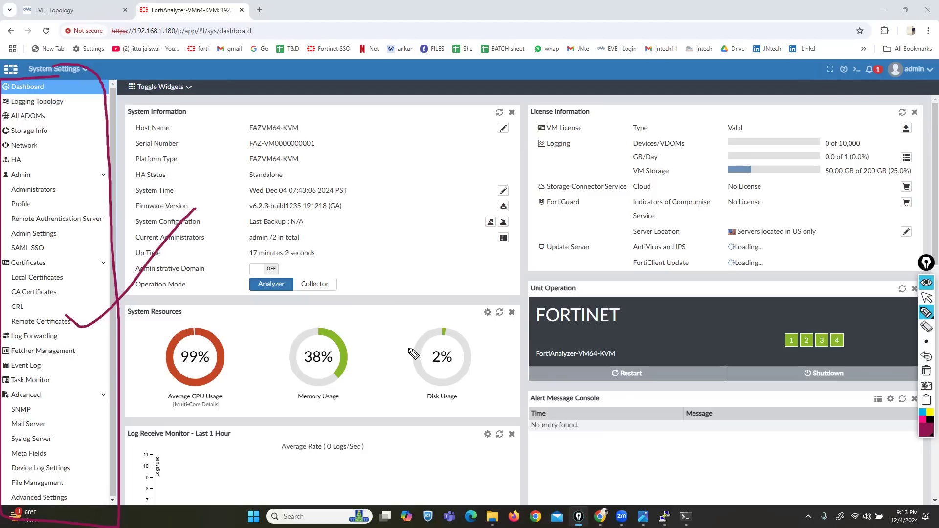
{"action": "left_click", "coordinate": [926, 297]}
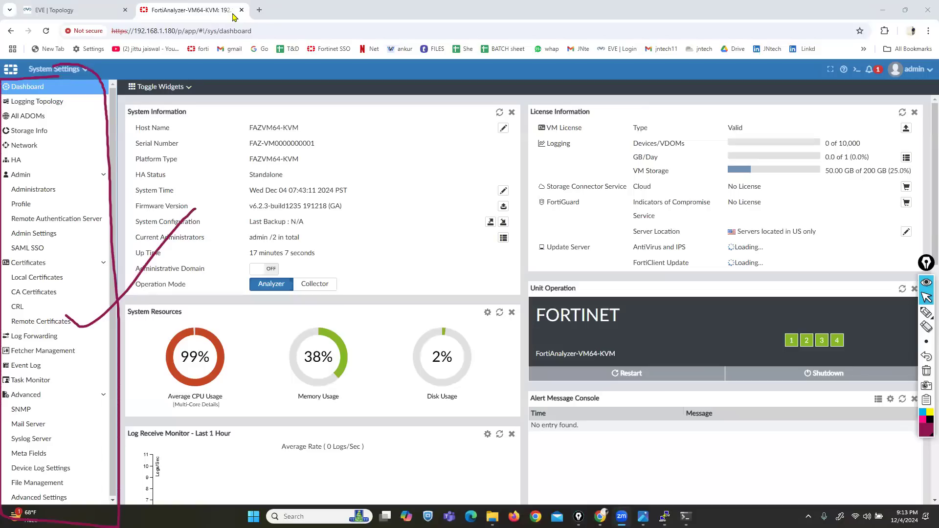
{"action": "left_click", "coordinate": [926, 370]}
{"action": "left_click", "coordinate": [925, 312]}
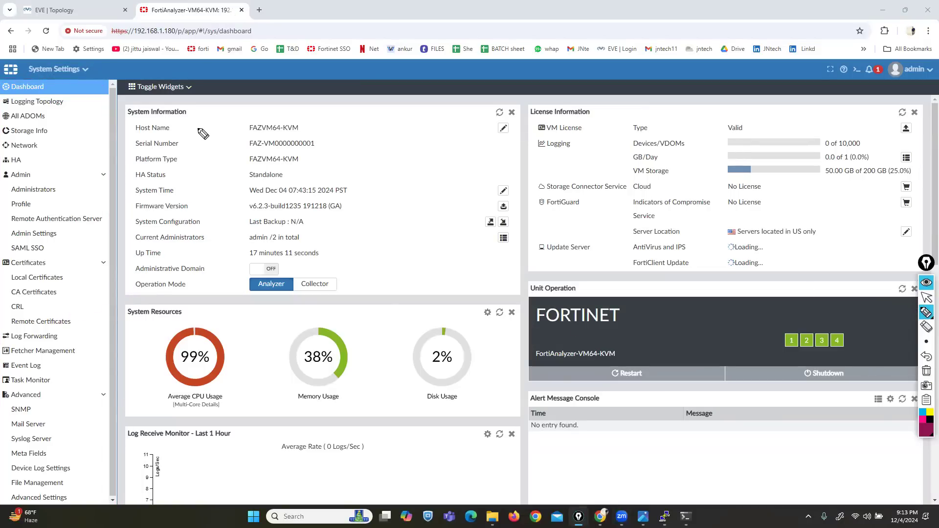
{"action": "left_click_drag", "start_coordinate": [241, 117], "coordinate": [235, 131]}
{"action": "left_click_drag", "start_coordinate": [303, 108], "coordinate": [313, 118]}
{"action": "mouse_move", "coordinate": [230, 145]}
{"action": "left_mouse_down"}
{"action": "mouse_move", "coordinate": [243, 145]}
{"action": "mouse_move", "coordinate": [230, 159]}
{"action": "mouse_move", "coordinate": [231, 223]}
{"action": "left_mouse_up"}
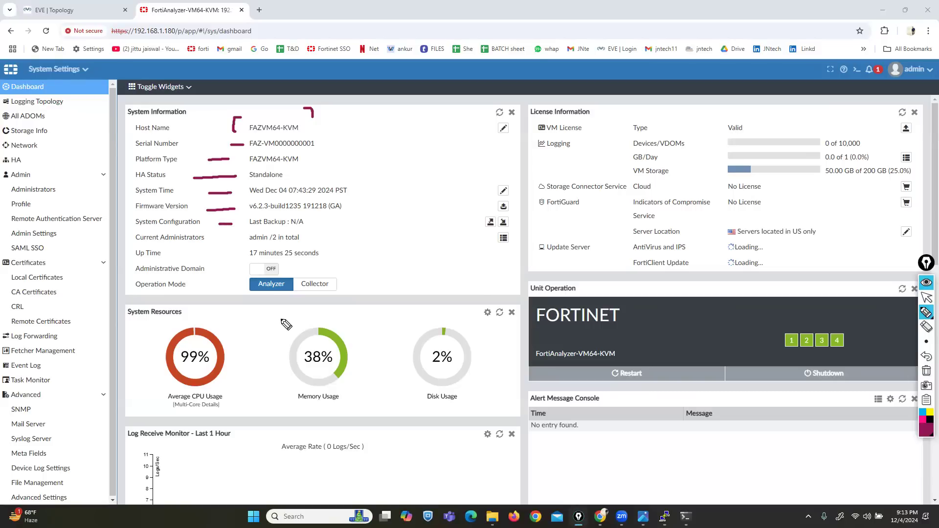
{"action": "left_click_drag", "start_coordinate": [251, 247], "coordinate": [281, 246]}
{"action": "mouse_move", "coordinate": [138, 300]}
{"action": "left_mouse_down"}
{"action": "mouse_move", "coordinate": [198, 294]}
{"action": "mouse_move", "coordinate": [194, 279]}
{"action": "mouse_move", "coordinate": [141, 277]}
{"action": "mouse_move", "coordinate": [130, 299]}
{"action": "mouse_move", "coordinate": [142, 296]}
{"action": "left_mouse_up"}
{"action": "mouse_move", "coordinate": [263, 339]}
{"action": "left_mouse_down"}
{"action": "mouse_move", "coordinate": [268, 304]}
{"action": "mouse_move", "coordinate": [284, 310]}
{"action": "left_mouse_up"}
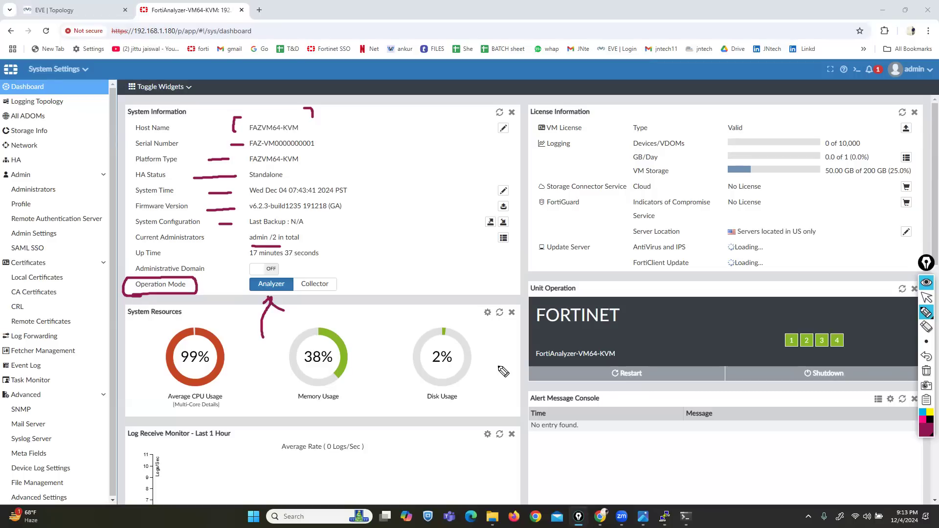
- Switch the operation mode to Collector and confirm the change
{"action": "left_click", "coordinate": [926, 370]}
{"action": "left_click", "coordinate": [922, 298]}
{"action": "left_click", "coordinate": [313, 286]}
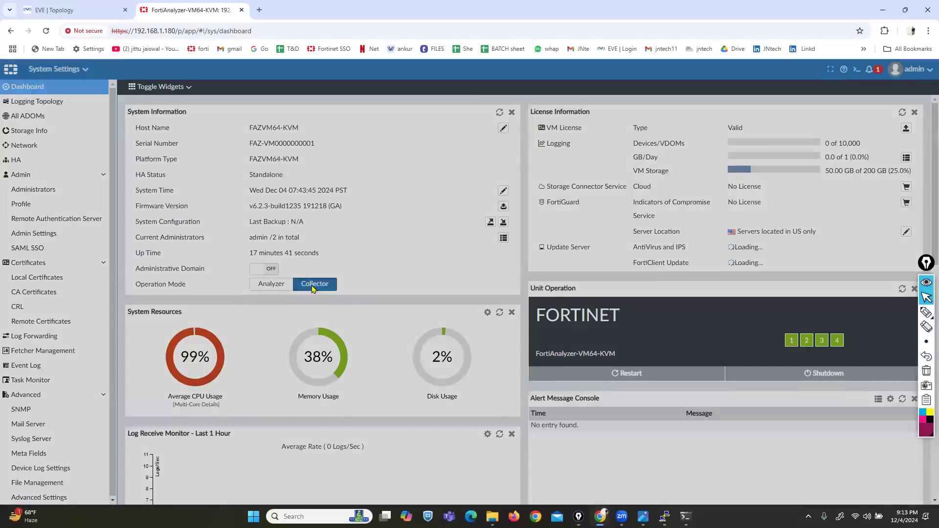
{"action": "left_click", "coordinate": [506, 319]}
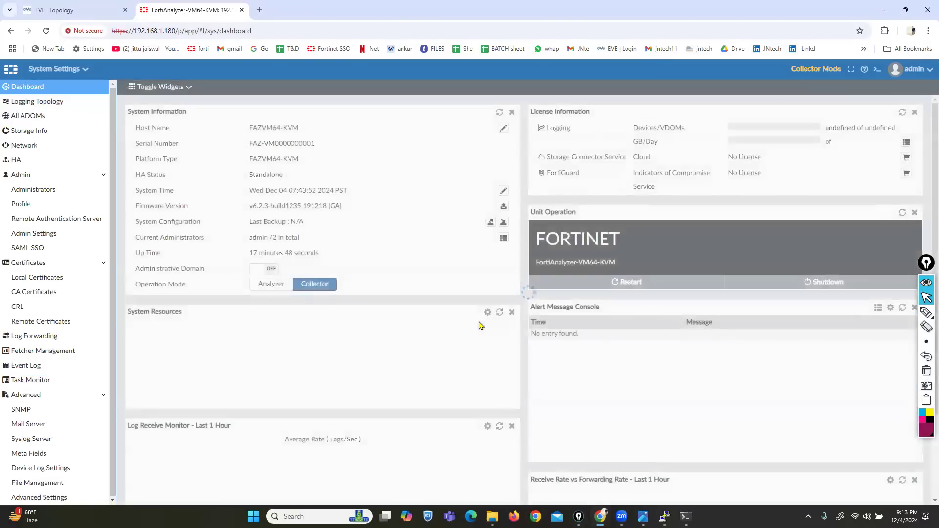
- Log out and sign back in as admin
{"action": "left_click", "coordinate": [910, 69]}
{"action": "left_click", "coordinate": [859, 192]}
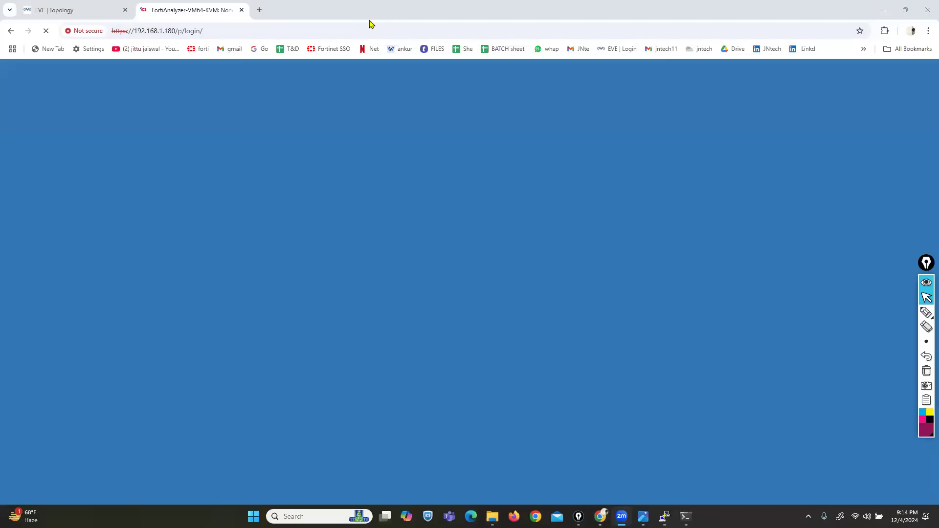
{"action": "left_click", "coordinate": [458, 261]}
{"action": "type", "text": "adm"}
{"action": "key", "text": "BackSpace"}
{"action": "key", "text": "BackSpace"}
{"action": "type", "text": "admi***"}
{"action": "key", "text": "Return"}
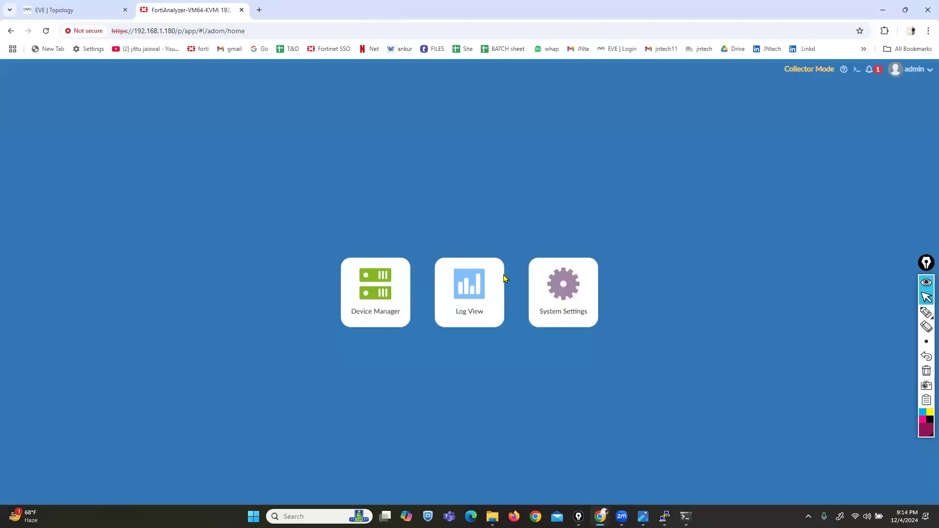
- From System Settings, switch the operation mode back to Analyzer and confirm
{"action": "left_click", "coordinate": [926, 312]}
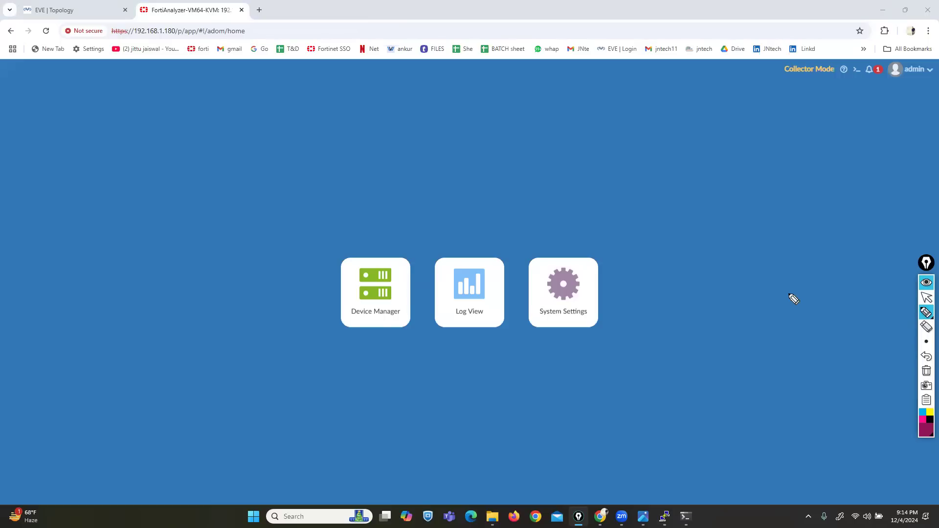
{"action": "mouse_move", "coordinate": [775, 58]}
{"action": "left_mouse_down"}
{"action": "mouse_move", "coordinate": [806, 81]}
{"action": "mouse_move", "coordinate": [847, 78]}
{"action": "mouse_move", "coordinate": [775, 56]}
{"action": "left_mouse_up"}
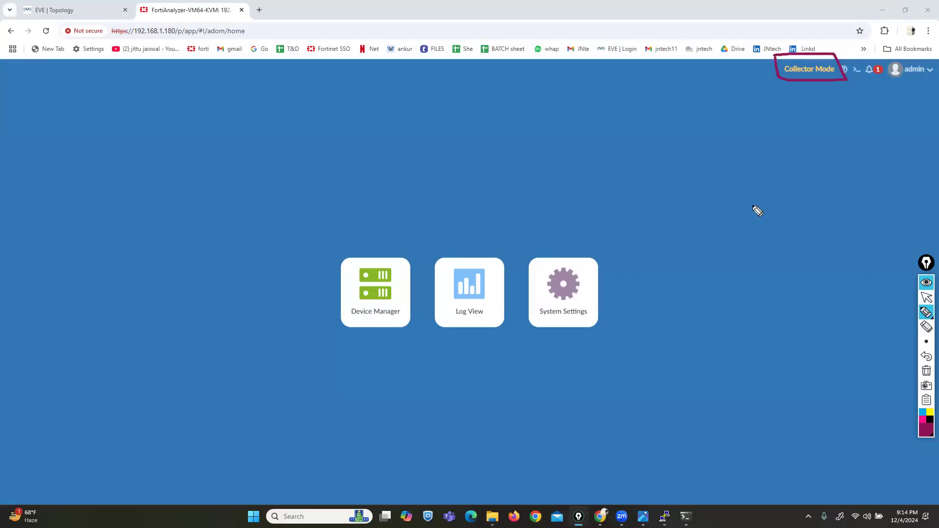
{"action": "left_click_drag", "start_coordinate": [438, 335], "coordinate": [497, 337]}
{"action": "left_click", "coordinate": [927, 371]}
{"action": "left_click", "coordinate": [927, 299]}
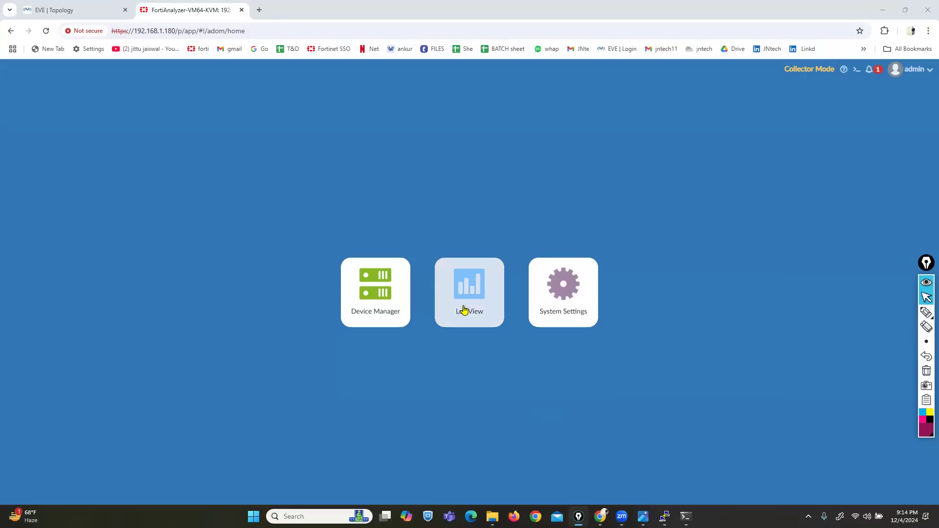
{"action": "left_click", "coordinate": [559, 299]}
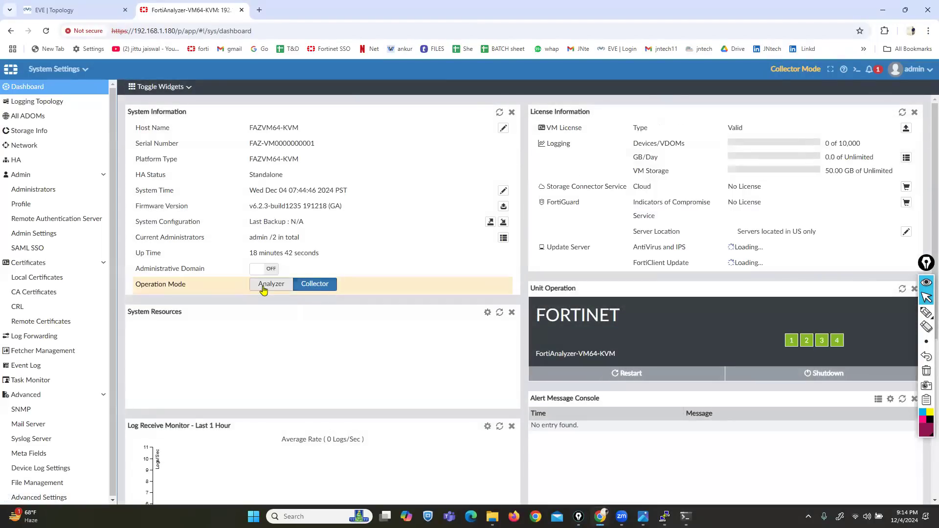
{"action": "left_click", "coordinate": [264, 286]}
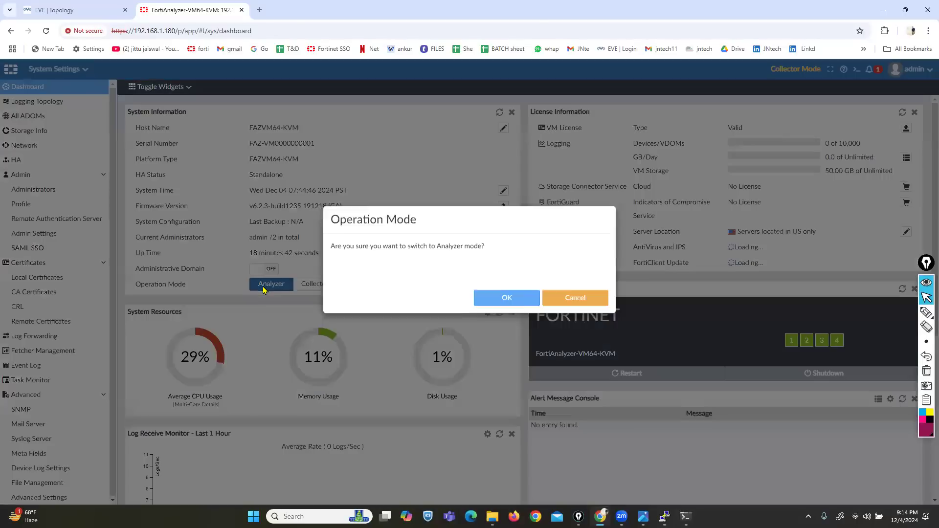
{"action": "left_click", "coordinate": [488, 321]}
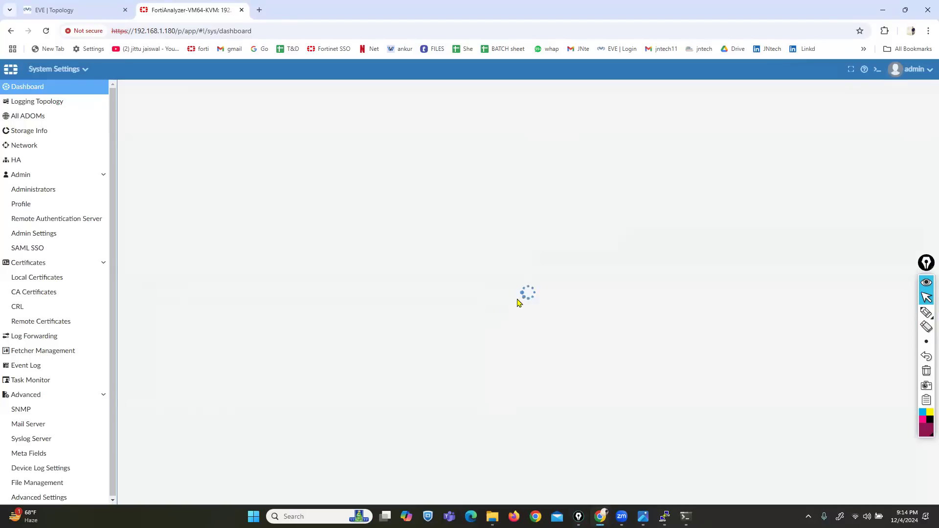
- Log out and sign back in as admin with the account password
{"action": "left_click", "coordinate": [918, 73]}
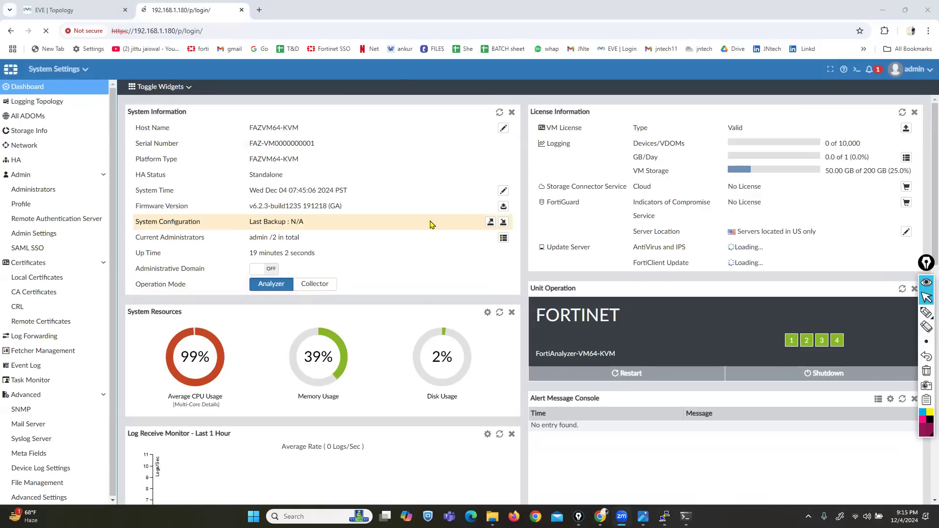
{"action": "type", "text": "admin"}
{"action": "key", "text": "Tab"}
{"action": "type", "text": "eve"}
{"action": "key", "text": "Return"}
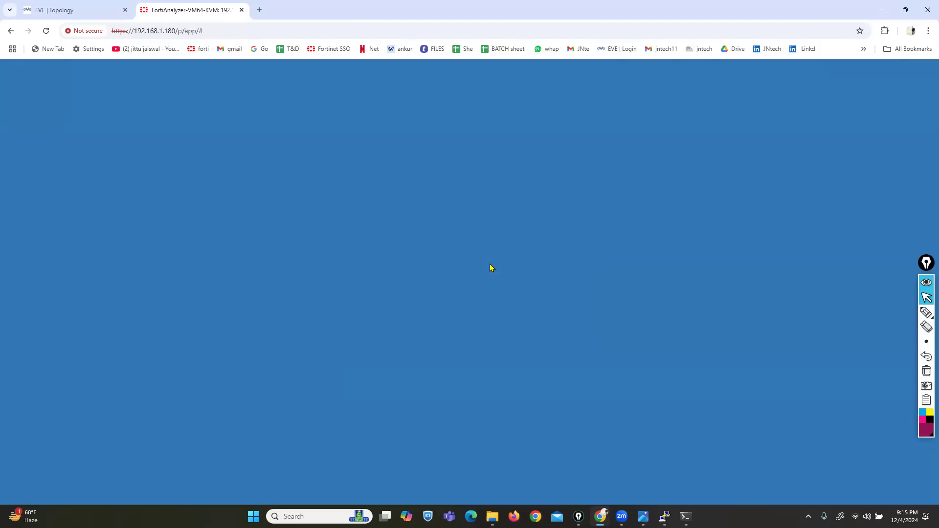
- Mark the restored module tiles on the home page, then open System Settings
{"action": "left_click_drag", "start_coordinate": [926, 266], "coordinate": [930, 232]}
{"action": "left_click", "coordinate": [930, 278]}
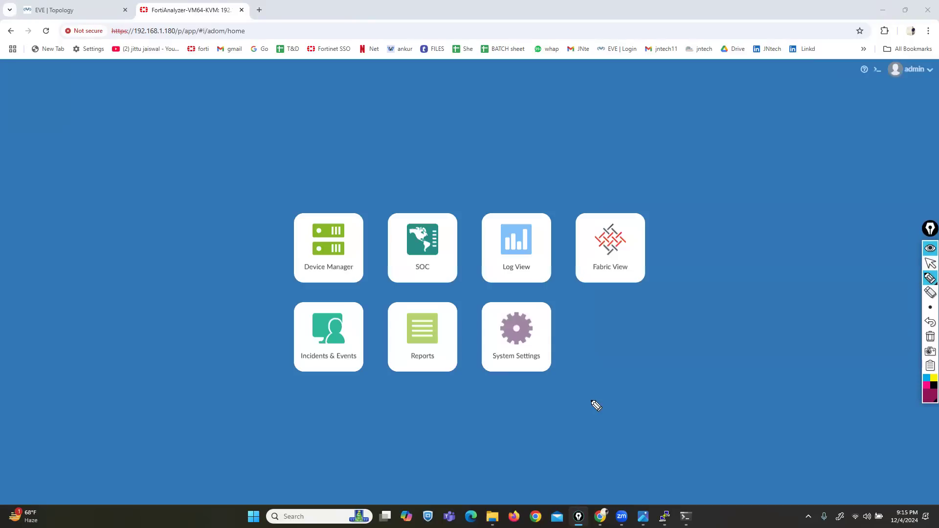
{"action": "left_click_drag", "start_coordinate": [383, 283], "coordinate": [412, 284]}
{"action": "mouse_move", "coordinate": [410, 372]}
{"action": "left_mouse_down"}
{"action": "mouse_move", "coordinate": [423, 380]}
{"action": "mouse_move", "coordinate": [433, 367]}
{"action": "left_mouse_up"}
{"action": "mouse_move", "coordinate": [307, 373]}
{"action": "left_mouse_down"}
{"action": "mouse_move", "coordinate": [325, 382]}
{"action": "mouse_move", "coordinate": [347, 370]}
{"action": "left_mouse_up"}
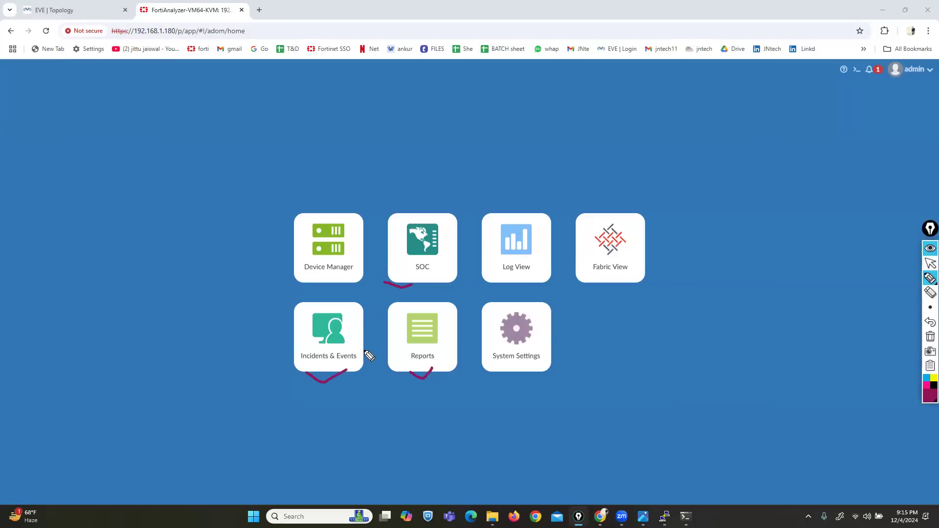
{"action": "mouse_move", "coordinate": [600, 255]}
{"action": "left_mouse_down"}
{"action": "mouse_move", "coordinate": [614, 269]}
{"action": "mouse_move", "coordinate": [638, 253]}
{"action": "left_mouse_up"}
{"action": "left_click", "coordinate": [930, 336]}
{"action": "left_click", "coordinate": [930, 263]}
{"action": "left_click", "coordinate": [514, 339]}
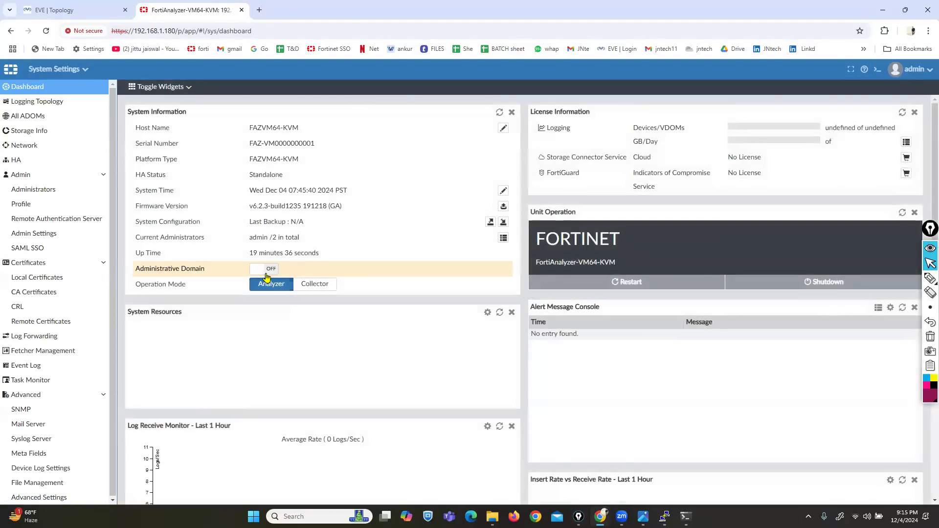
- Turn Administrative Domain on, sign back in, enter the root ADOM, and open System Settings
{"action": "left_click", "coordinate": [272, 271]}
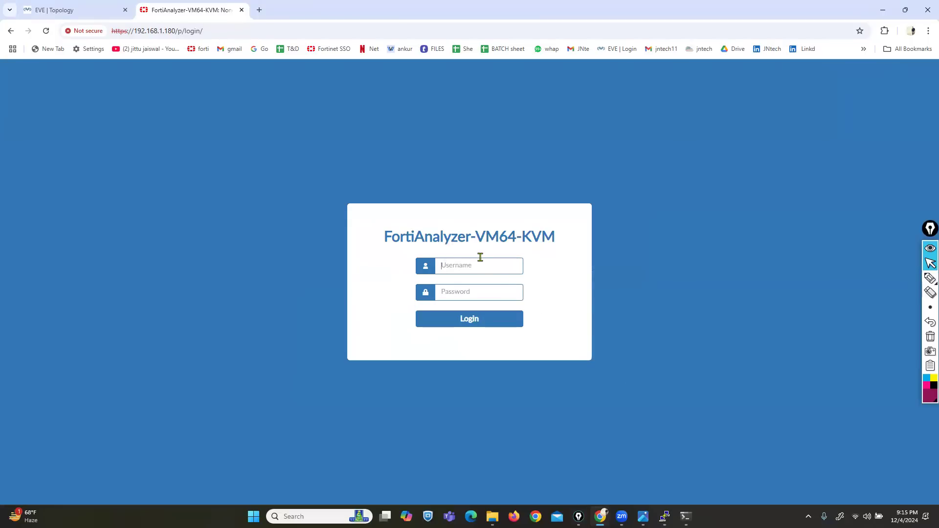
{"action": "type", "text": "am123"}
{"action": "key", "text": "Return"}
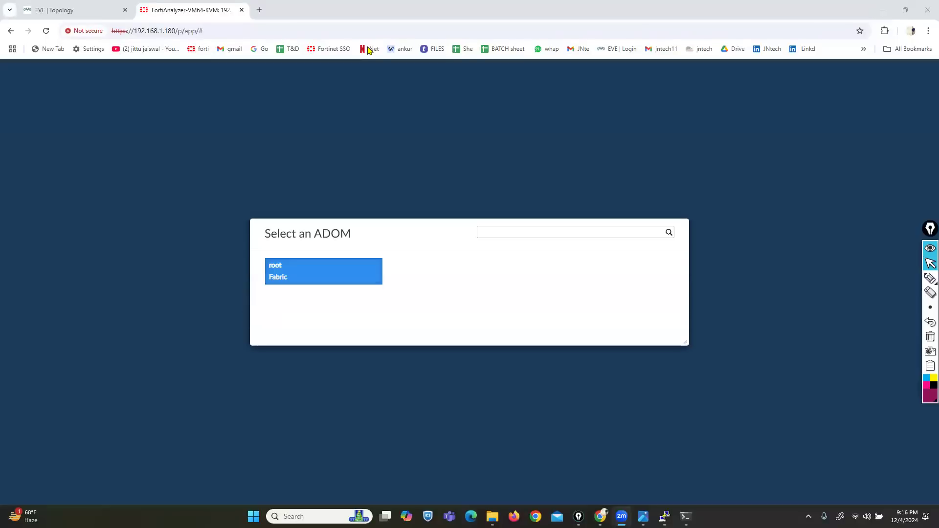
{"action": "left_click", "coordinate": [310, 285]}
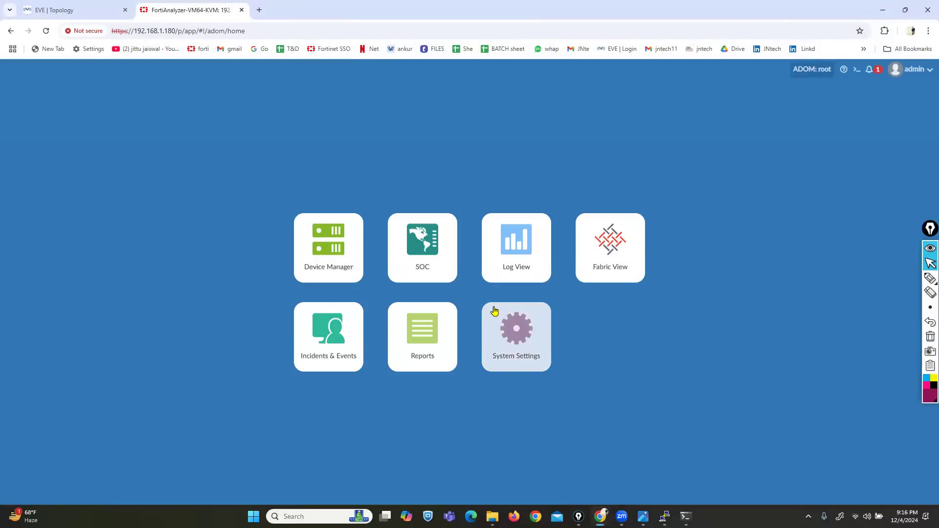
{"action": "left_click", "coordinate": [517, 341]}
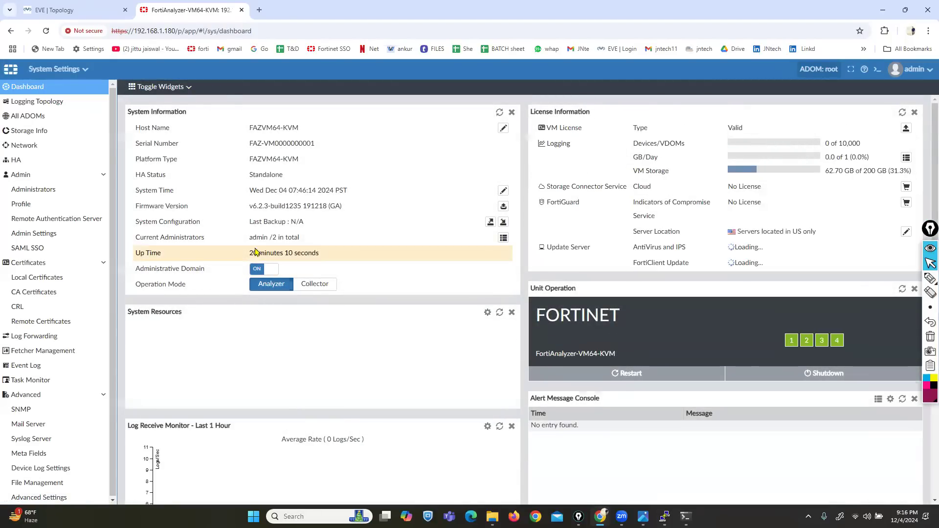
- View All ADOMs and the new ADOM form, then open Network showing port1 at 192.168.1.180
{"action": "left_click", "coordinate": [27, 120]}
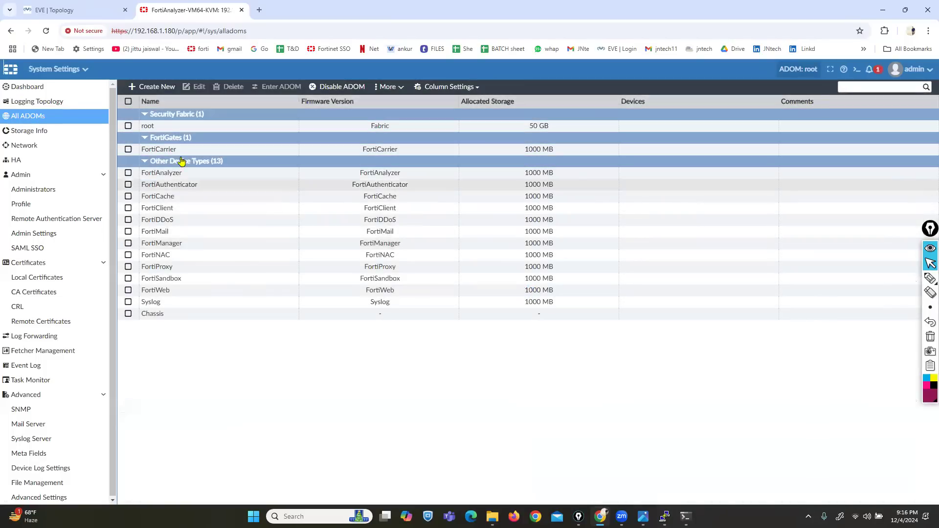
{"action": "left_click", "coordinate": [152, 89]}
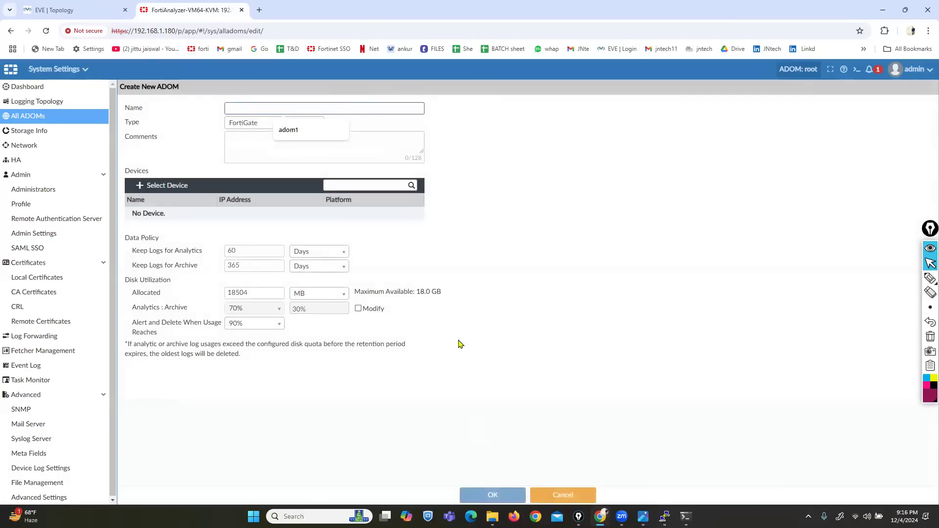
{"action": "left_click", "coordinate": [24, 147]}
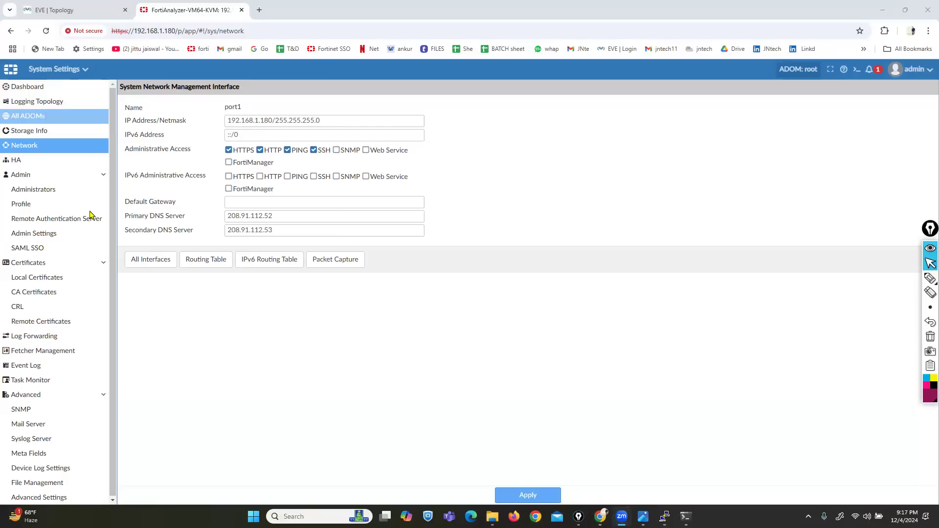
- Browse All Interfaces and the Routing Table, then view Administrators and the admin Profile list
{"action": "left_click", "coordinate": [149, 261]}
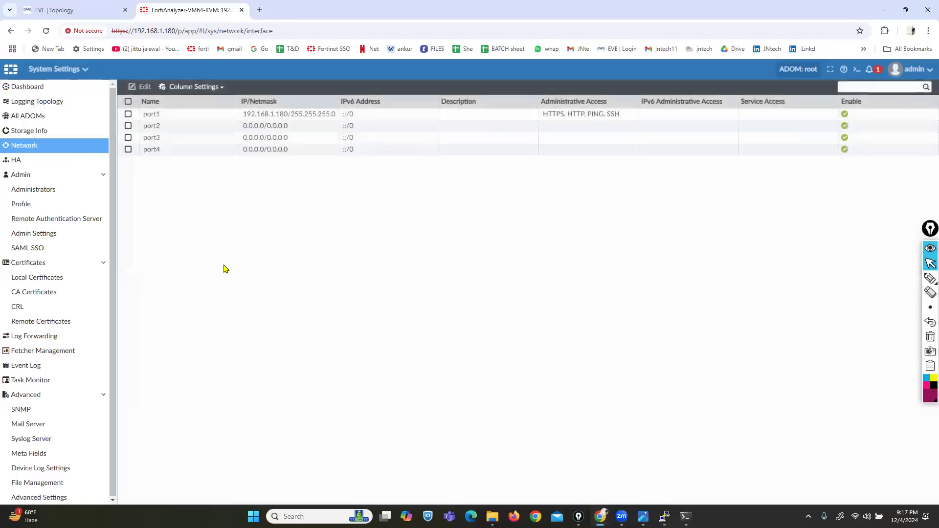
{"action": "left_click", "coordinate": [38, 153]}
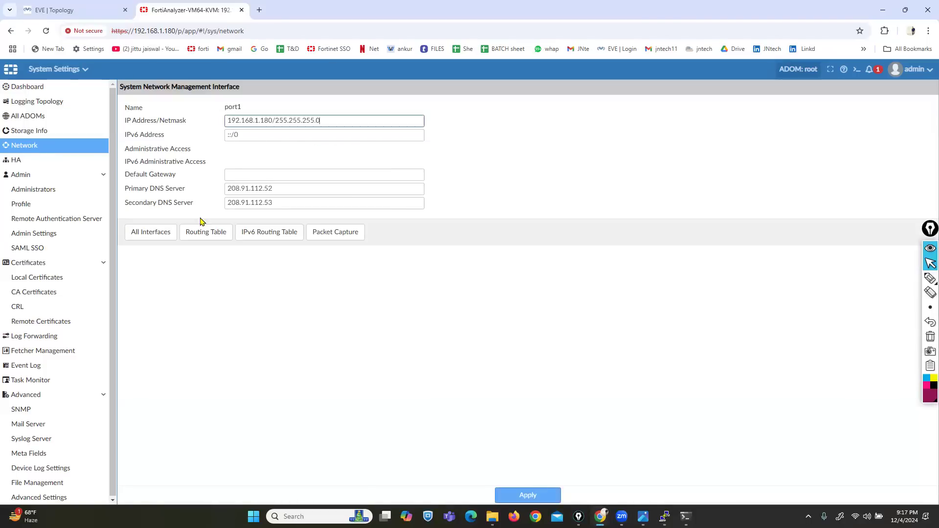
{"action": "left_click", "coordinate": [206, 262]}
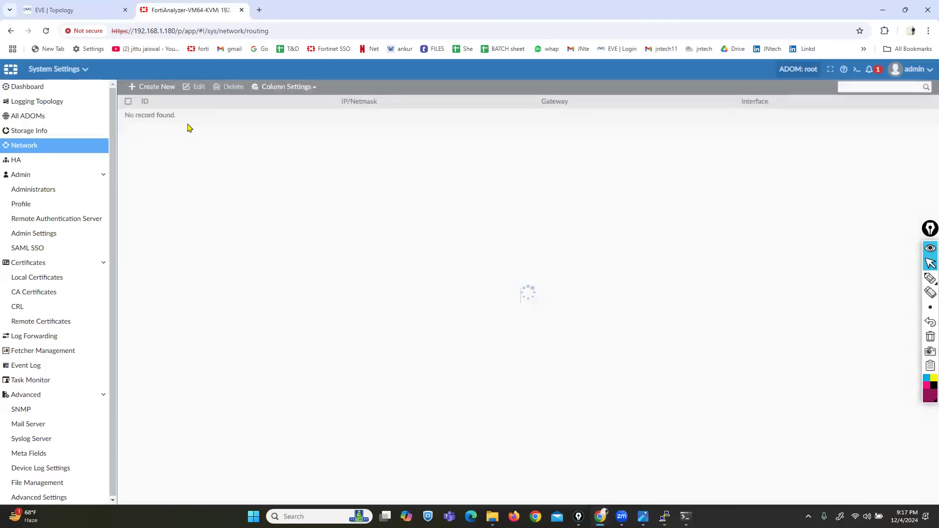
{"action": "left_click", "coordinate": [20, 149]}
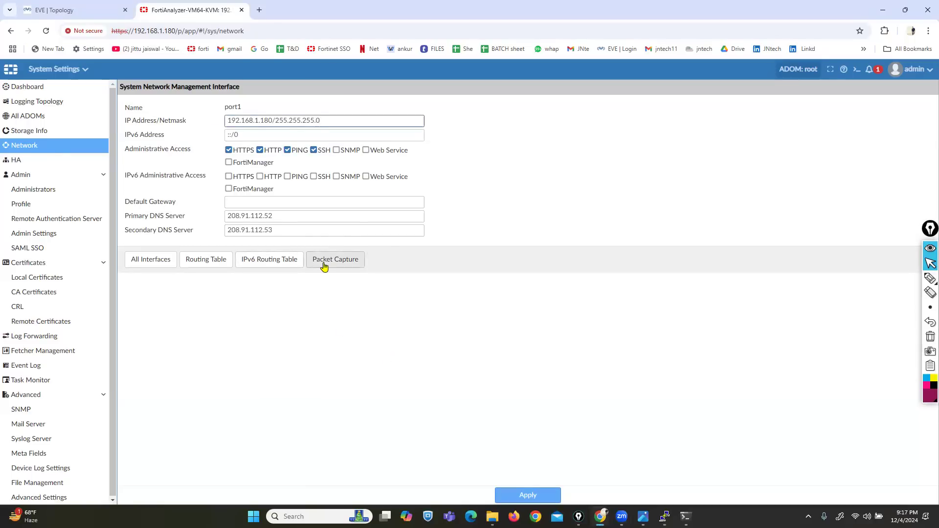
{"action": "left_click", "coordinate": [60, 194]}
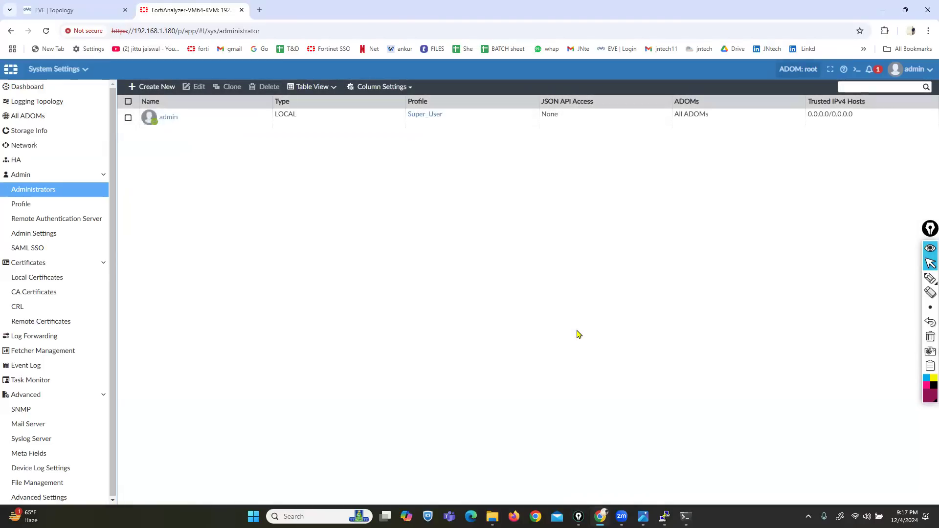
{"action": "left_click", "coordinate": [14, 208]}
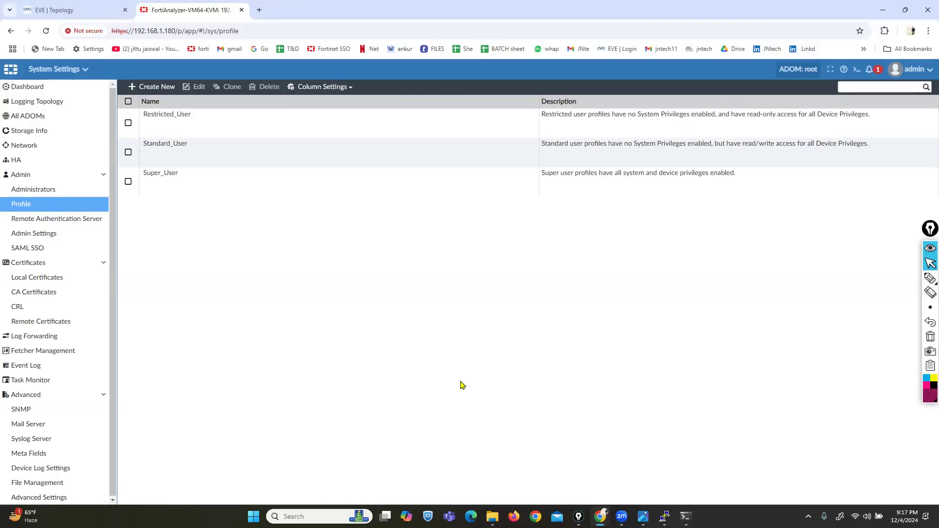
{"action": "mouse_move", "coordinate": [929, 280]}
{"action": "left_click", "coordinate": [901, 280]}
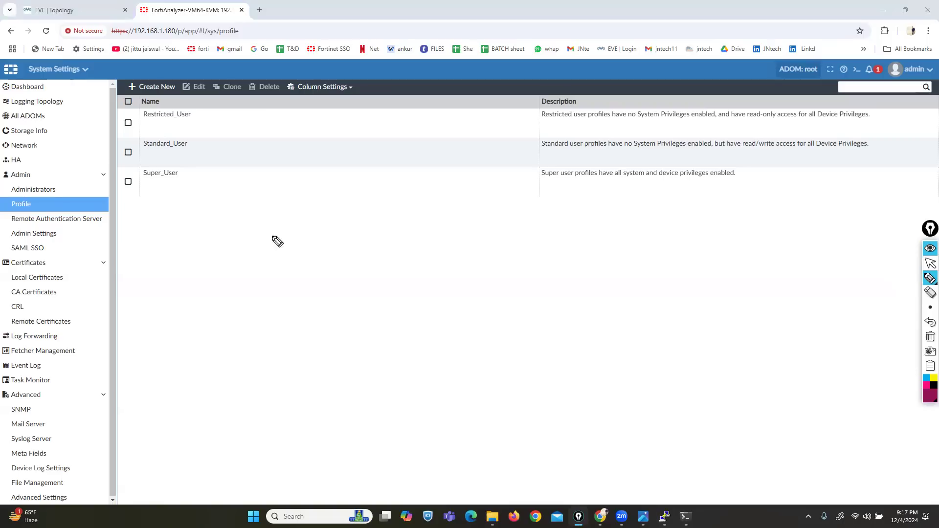
{"action": "mouse_move", "coordinate": [149, 187]}
{"action": "left_mouse_down"}
{"action": "mouse_move", "coordinate": [165, 203]}
{"action": "mouse_move", "coordinate": [186, 158]}
{"action": "mouse_move", "coordinate": [269, 114]}
{"action": "left_mouse_up"}
{"action": "left_click", "coordinate": [208, 125]}
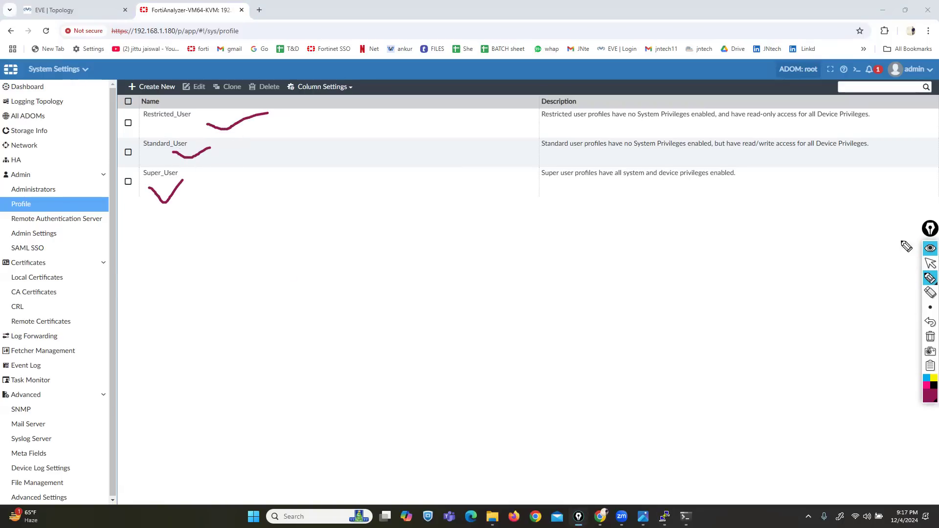
{"action": "left_click", "coordinate": [930, 263]}
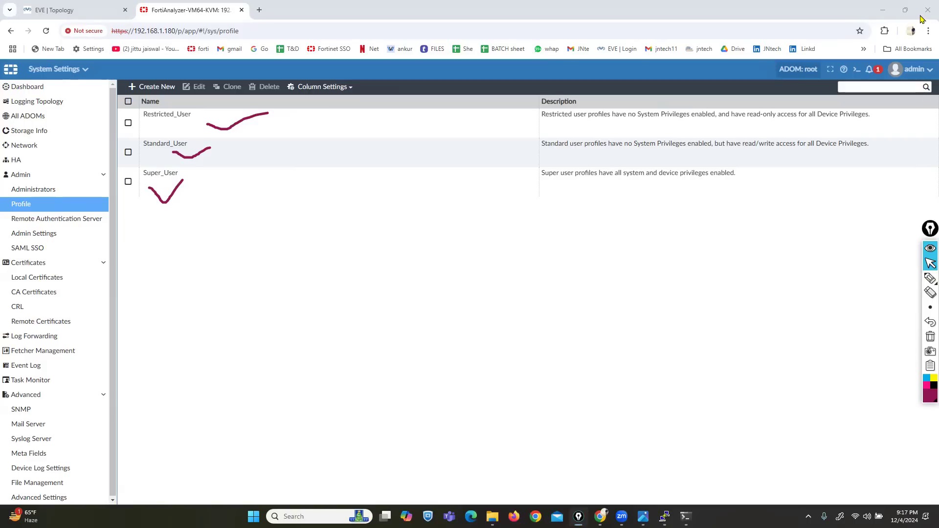
{"action": "left_click", "coordinate": [931, 278]}
{"action": "left_click_drag", "start_coordinate": [491, 119], "coordinate": [530, 117]}
{"action": "left_click_drag", "start_coordinate": [488, 156], "coordinate": [519, 154]}
{"action": "left_click_drag", "start_coordinate": [495, 191], "coordinate": [532, 192]}
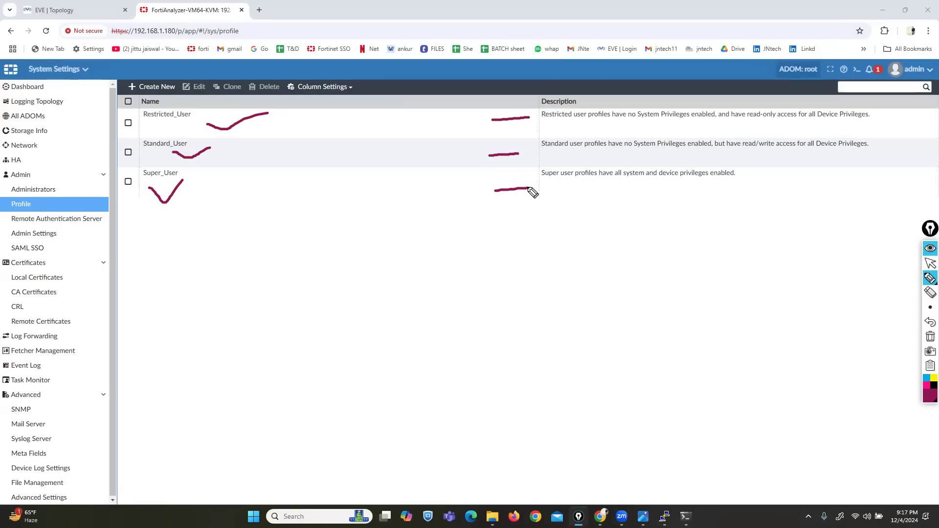
{"action": "left_click_drag", "start_coordinate": [136, 126], "coordinate": [215, 126]}
{"action": "left_click_drag", "start_coordinate": [542, 124], "coordinate": [689, 123]}
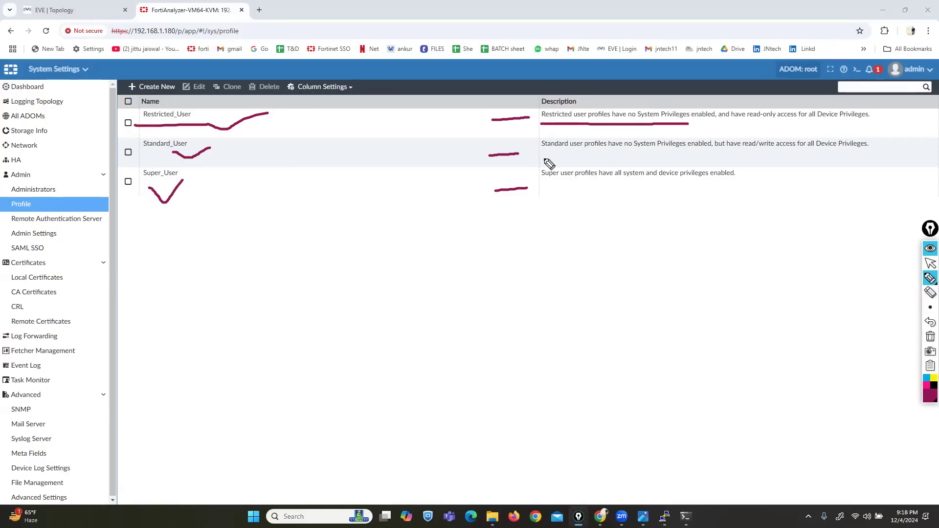
{"action": "left_click_drag", "start_coordinate": [594, 156], "coordinate": [666, 155]}
{"action": "left_click_drag", "start_coordinate": [147, 155], "coordinate": [207, 156]}
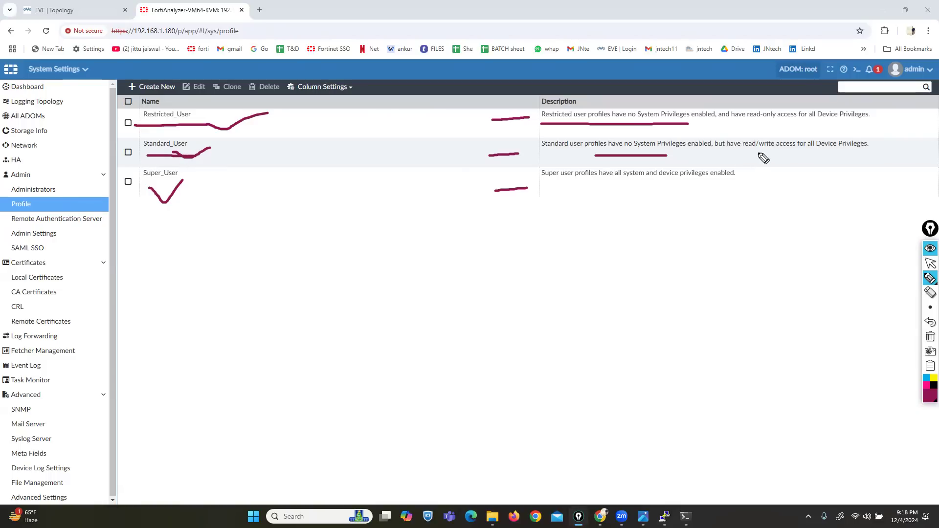
{"action": "left_click_drag", "start_coordinate": [722, 149], "coordinate": [830, 153]}
{"action": "left_click_drag", "start_coordinate": [719, 124], "coordinate": [805, 123]}
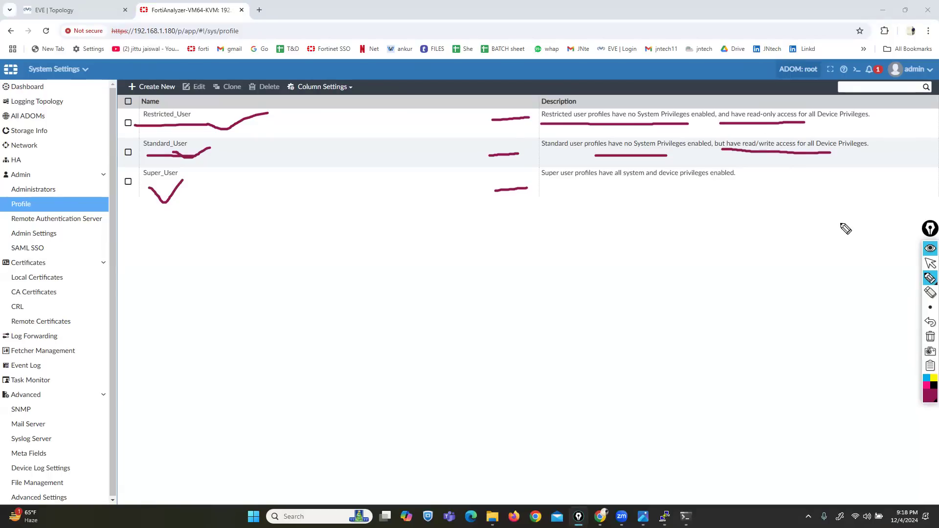
{"action": "left_click", "coordinate": [925, 337]}
{"action": "left_click_drag", "start_coordinate": [138, 191], "coordinate": [185, 194]}
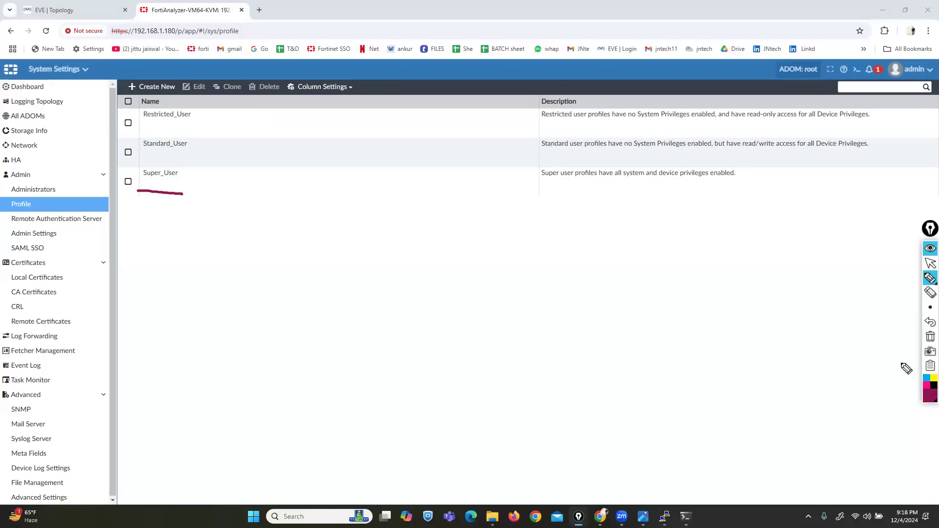
{"action": "left_click", "coordinate": [931, 336]}
{"action": "left_click", "coordinate": [931, 263]}
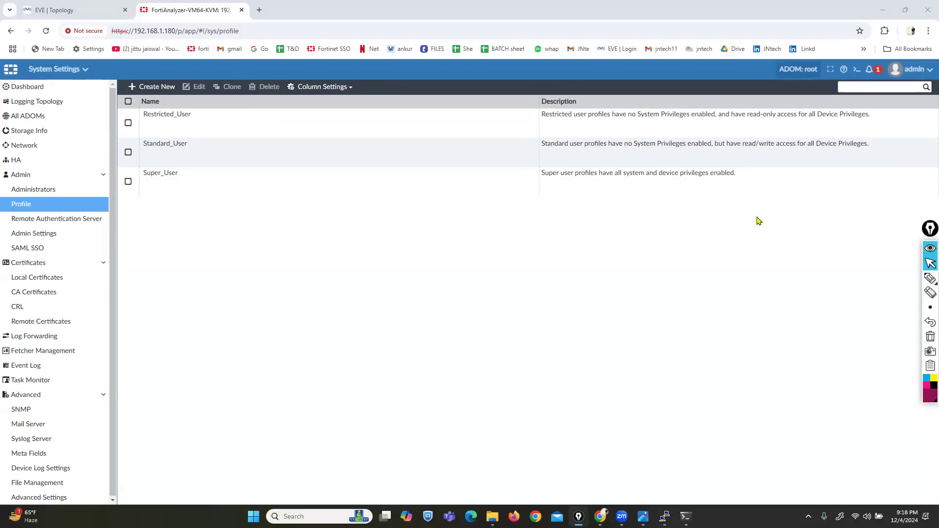
- Start a new admin profile and toggle all permissions through Read-Write, Read-Only, then None
{"action": "left_click", "coordinate": [173, 88]}
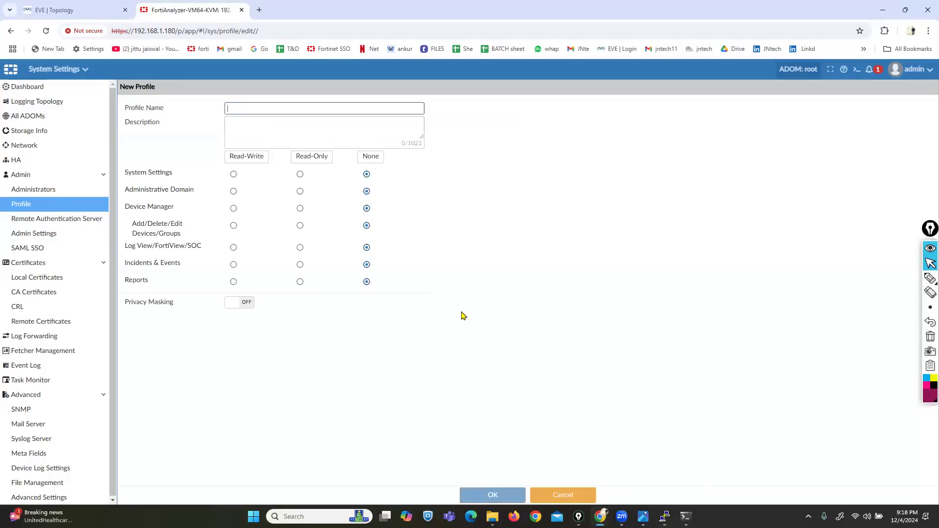
{"action": "left_click_drag", "start_coordinate": [125, 172], "coordinate": [137, 287]}
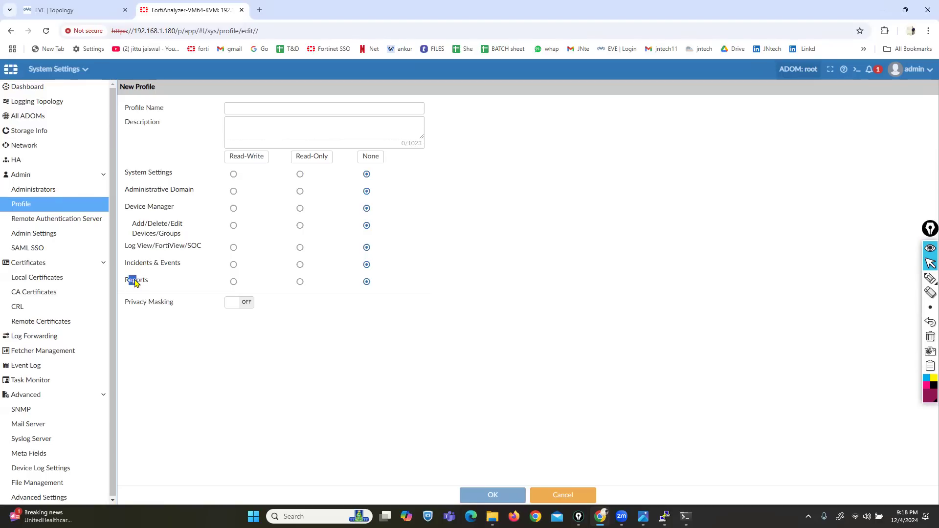
{"action": "left_click", "coordinate": [234, 157]}
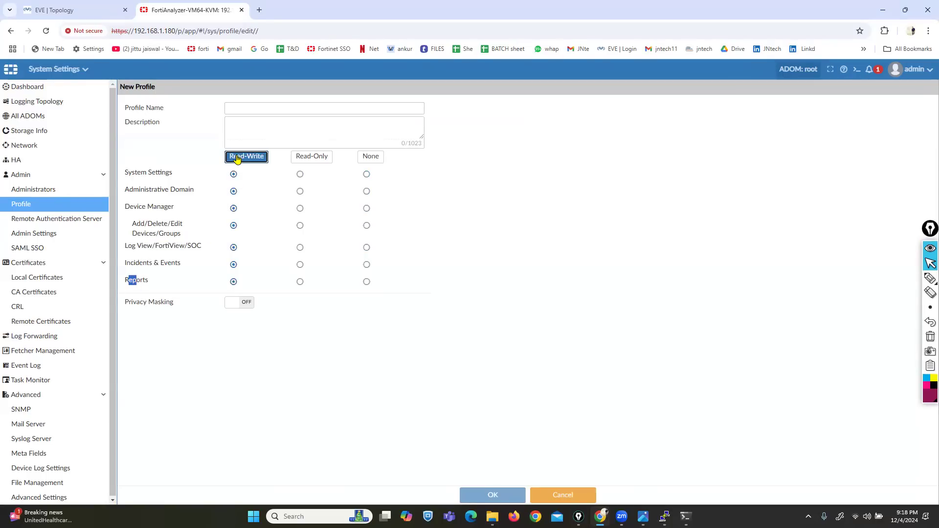
{"action": "left_click", "coordinate": [311, 159]}
{"action": "left_click", "coordinate": [371, 159]}
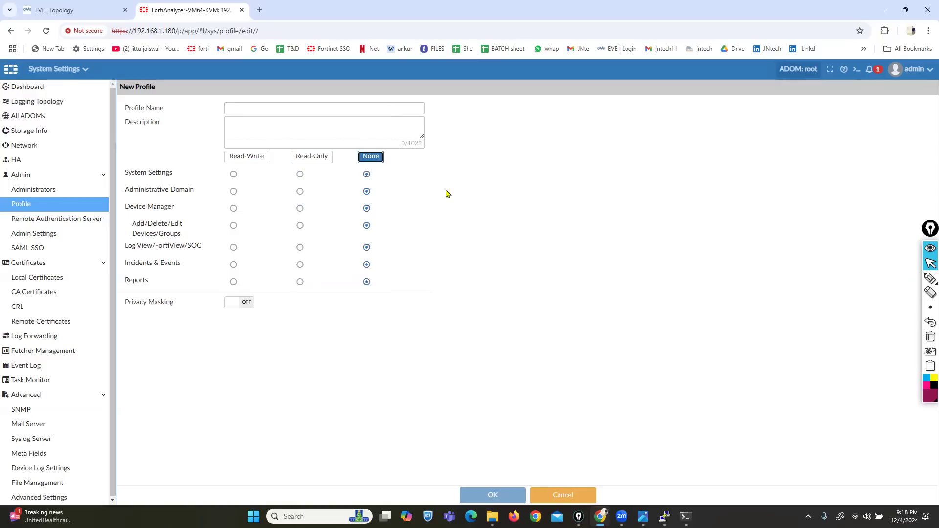
- Cancel the profile, view the empty Remote Authentication Server list, and return to the EVE topology
{"action": "left_click", "coordinate": [563, 496]}
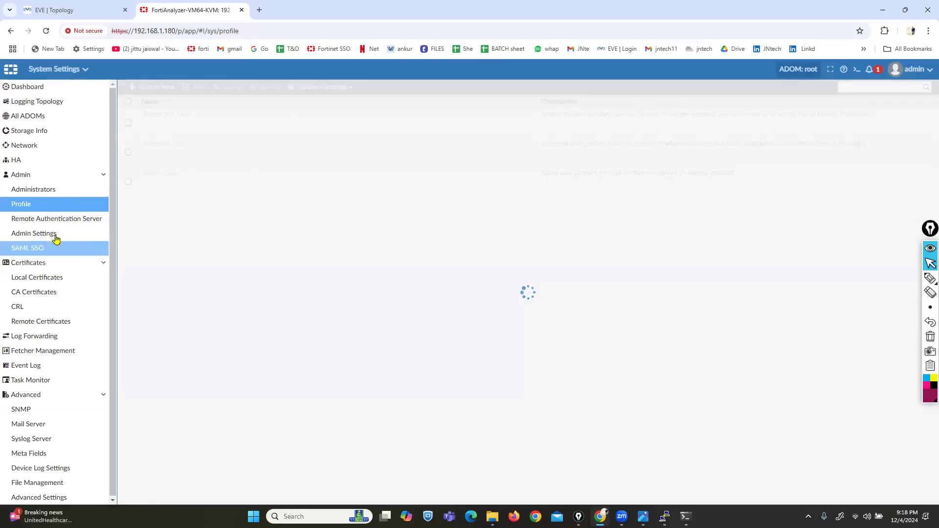
{"action": "left_click", "coordinate": [55, 219]}
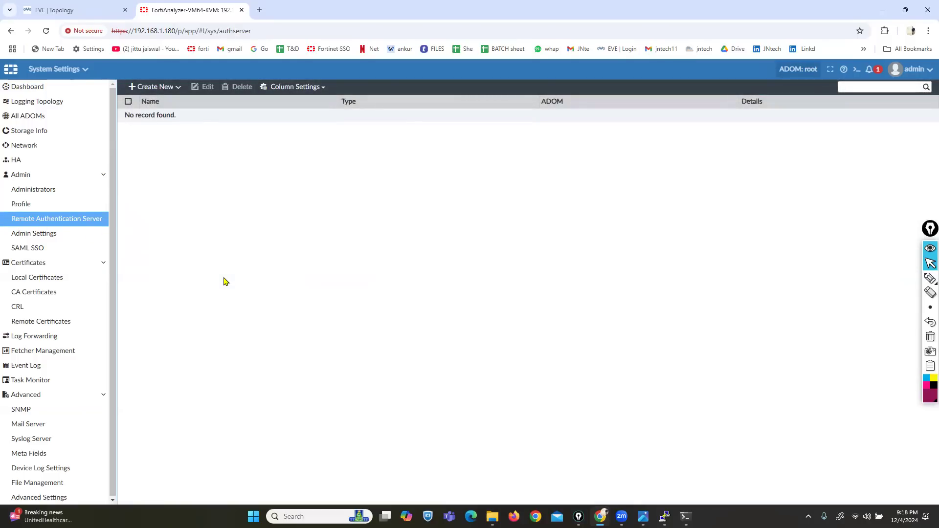
{"action": "left_click", "coordinate": [49, 11]}
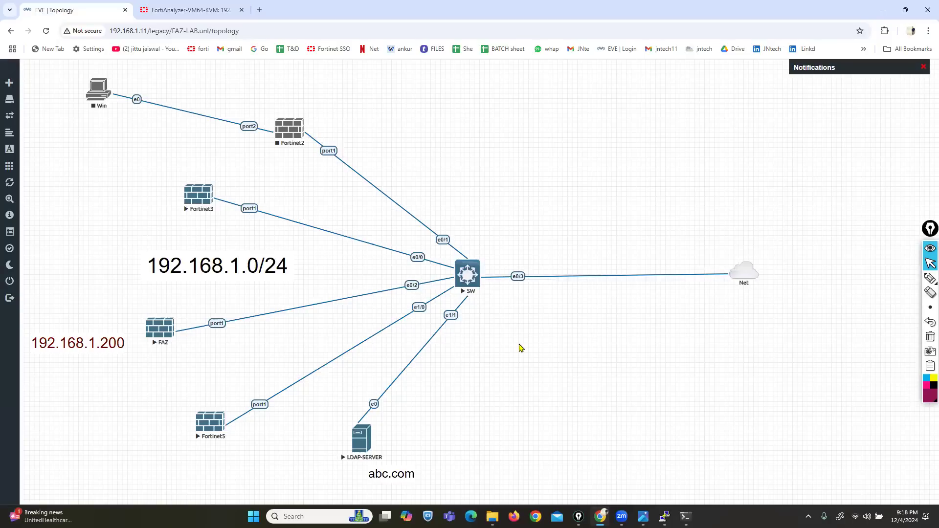
- Sign in to the LDAP-SERVER Windows console over VNC, then minimize it and return to FortiAnalyzer
{"action": "left_click", "coordinate": [362, 440]}
{"action": "left_click", "coordinate": [488, 105]}
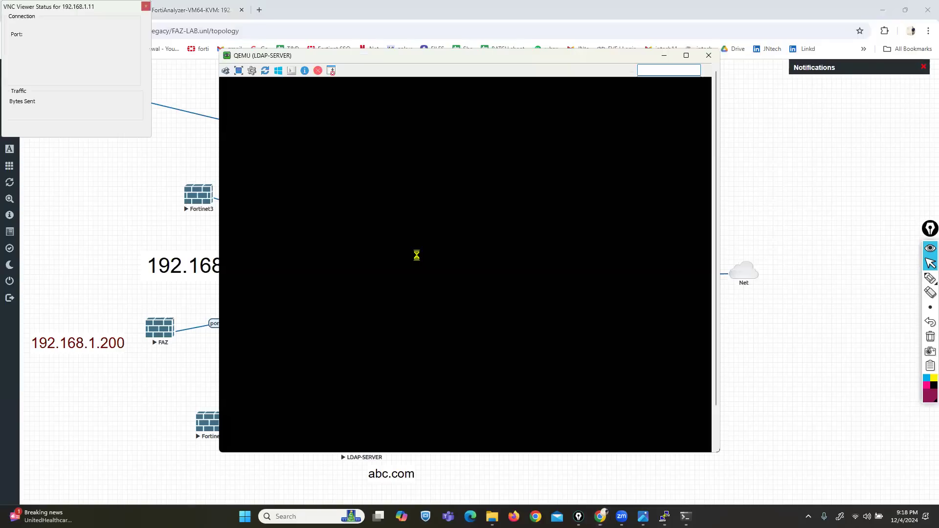
{"action": "left_click_drag", "start_coordinate": [532, 56], "coordinate": [706, 72]}
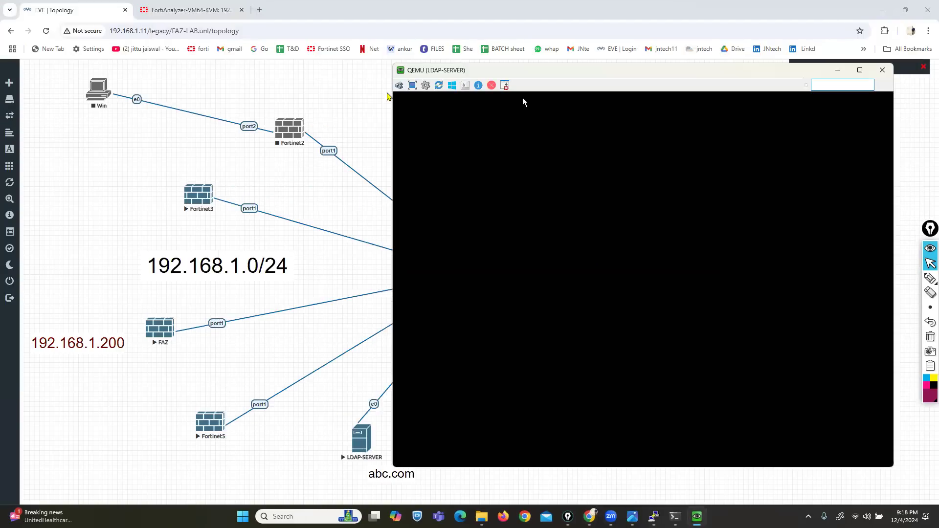
{"action": "left_click", "coordinate": [399, 86]}
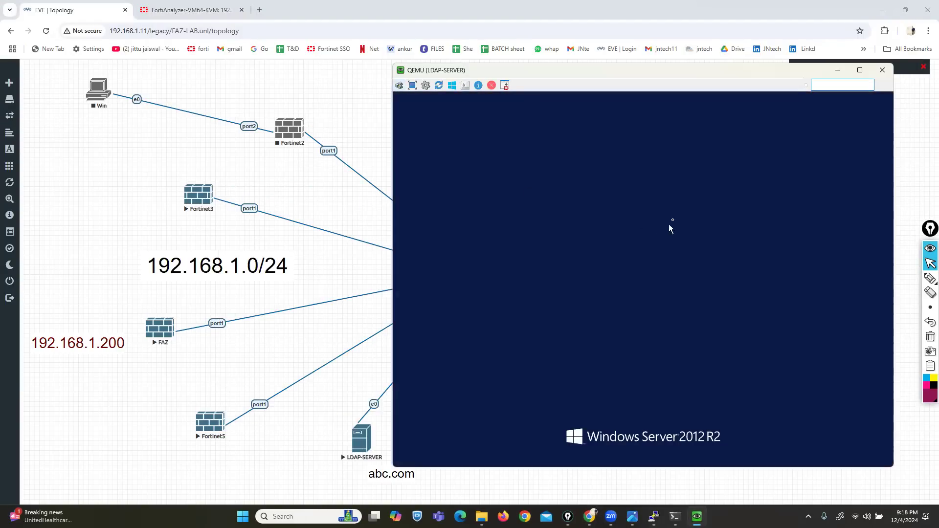
{"action": "type", "text": "P"}
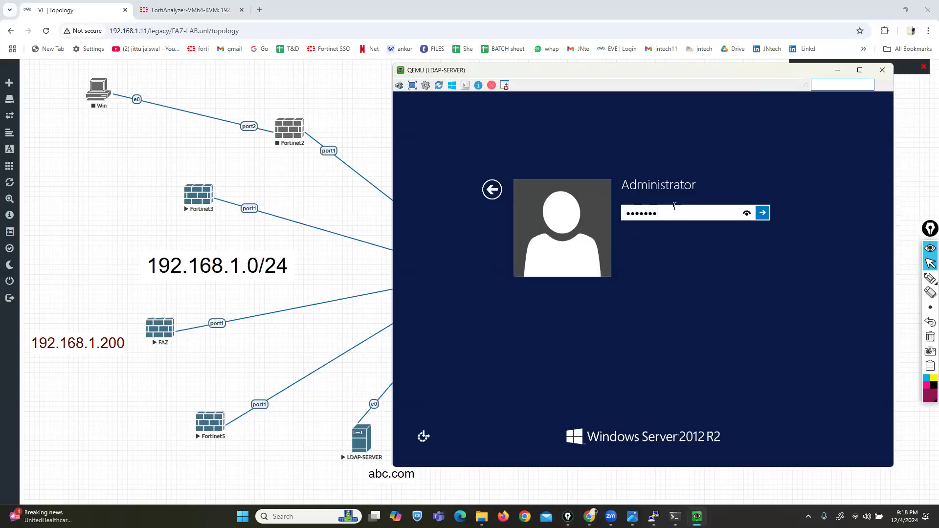
{"action": "key", "text": "Return"}
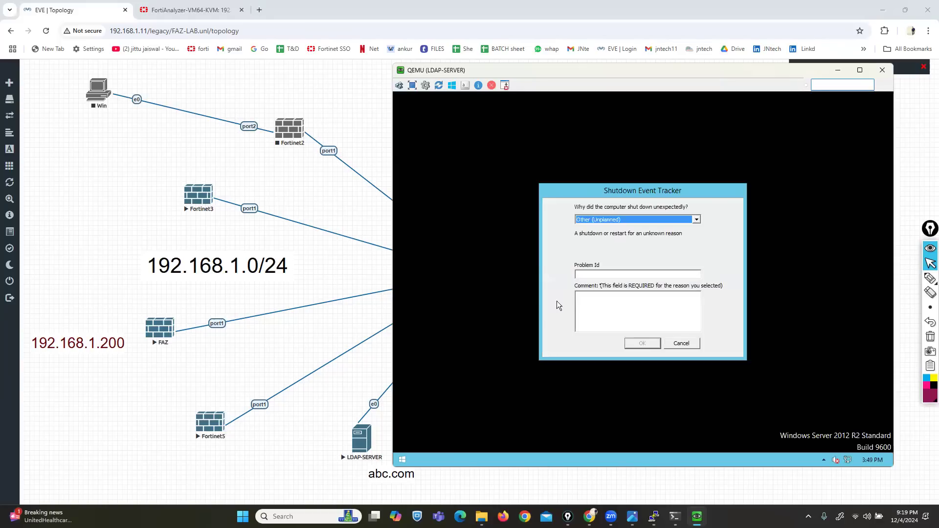
{"action": "left_click", "coordinate": [838, 70]}
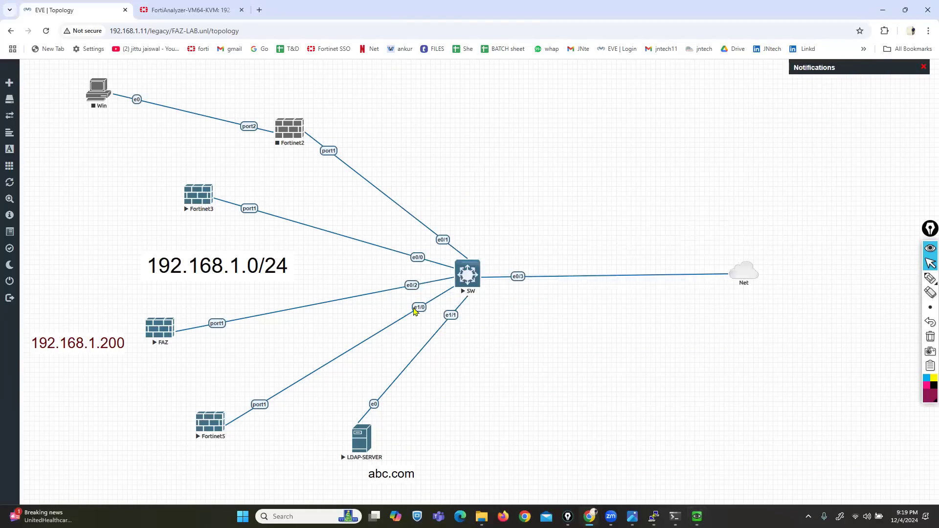
{"action": "left_click", "coordinate": [178, 10]}
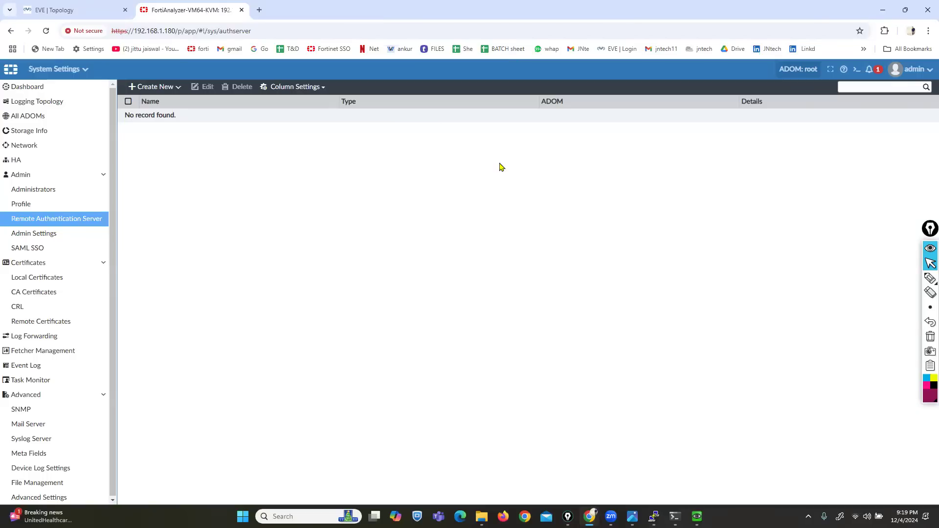
- Start a new LDAP server entry, then abandon it and switch to Device Manager
{"action": "left_click", "coordinate": [168, 88]}
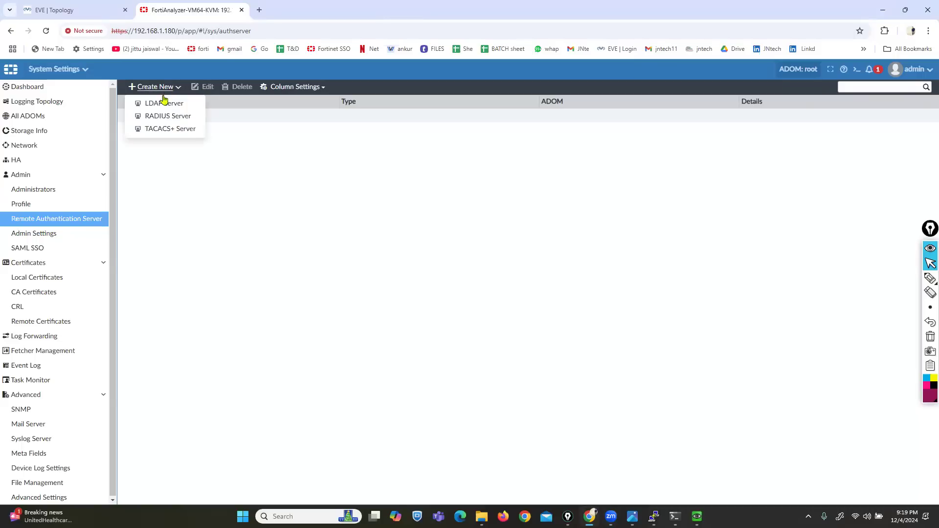
{"action": "left_click", "coordinate": [163, 103]}
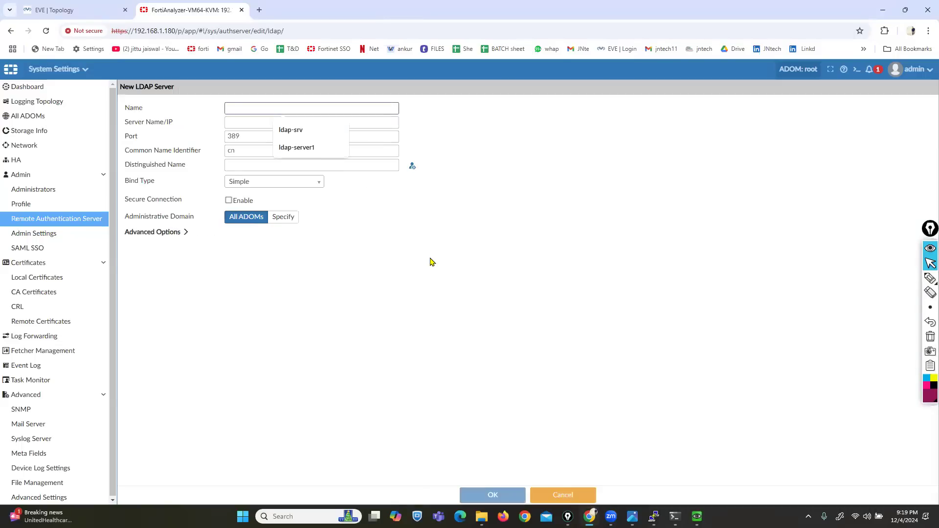
{"action": "left_click", "coordinate": [401, 291]}
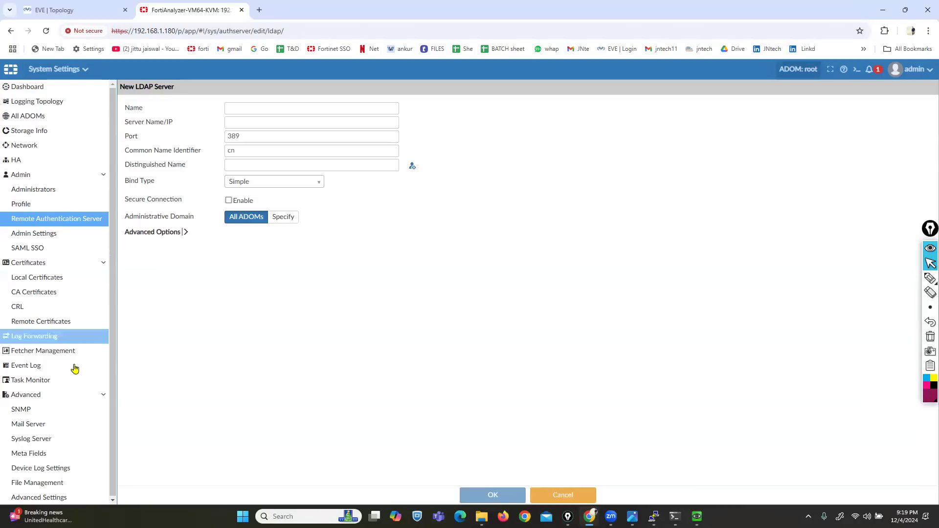
{"action": "left_click", "coordinate": [69, 70]}
{"action": "left_click", "coordinate": [59, 113]}
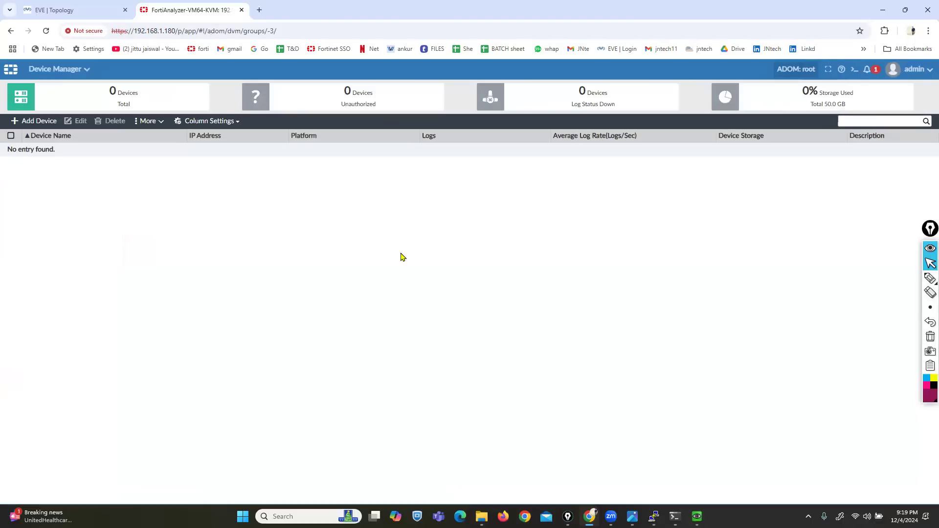
- Open the Fortinet3 firewall console from the lab topology and log in as admin
{"action": "left_click", "coordinate": [80, 8]}
{"action": "left_click", "coordinate": [205, 204]}
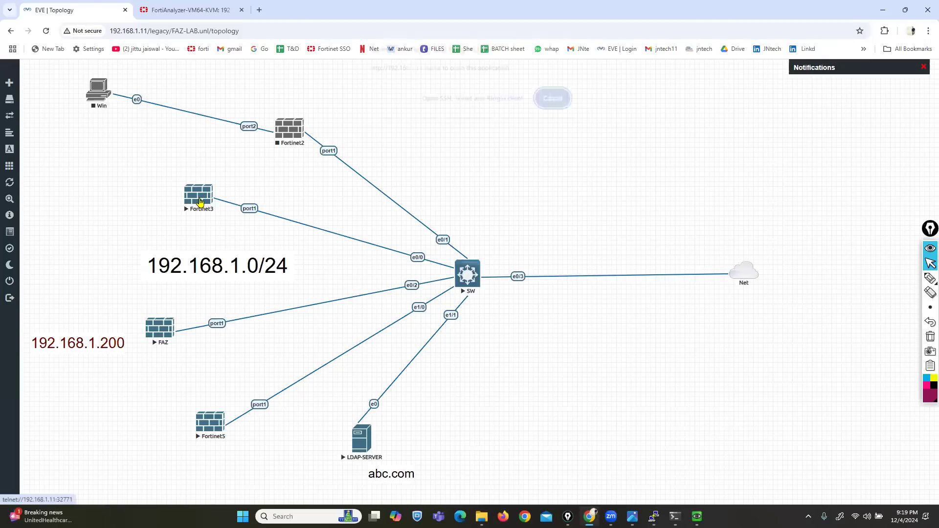
{"action": "left_click", "coordinate": [473, 104]}
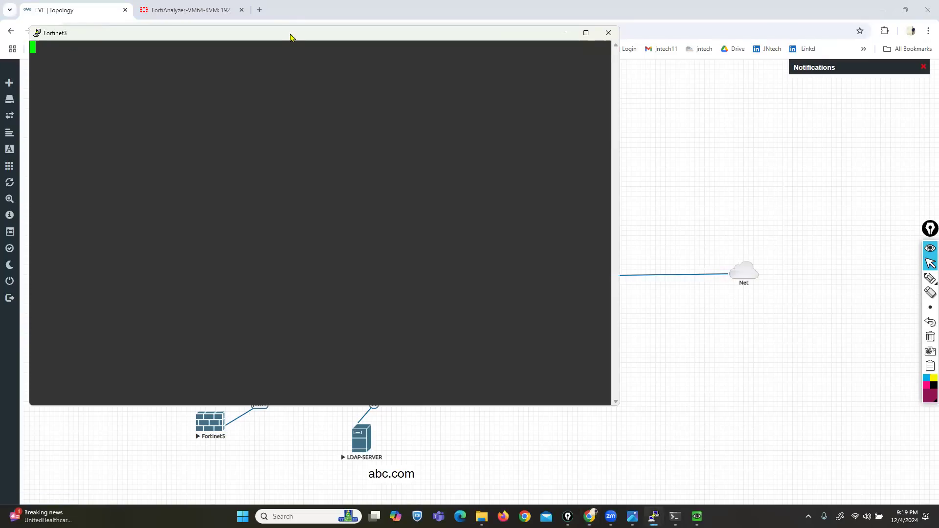
{"action": "left_click_drag", "start_coordinate": [280, 40], "coordinate": [512, 158]}
{"action": "key", "text": "Return"}
{"action": "key", "text": "Return"}
{"action": "key", "text": "Return"}
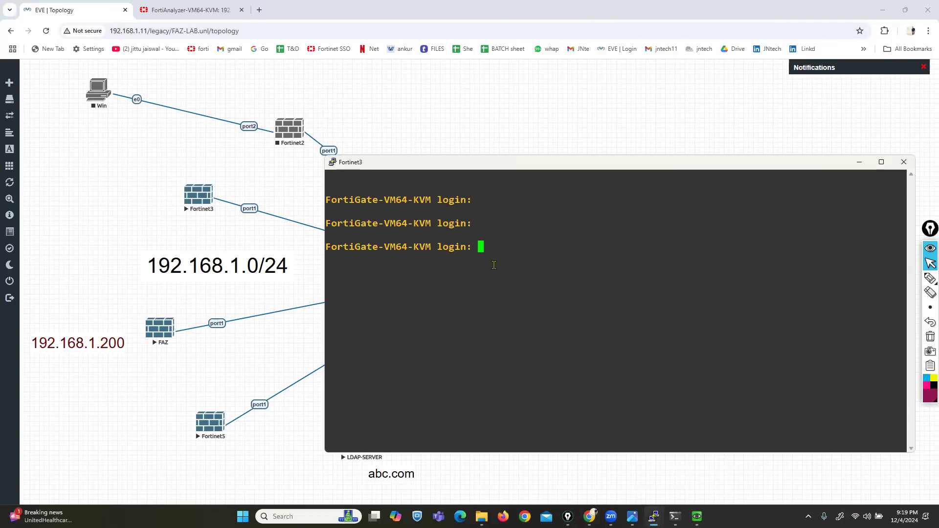
{"action": "type", "text": "admin"}
{"action": "key", "text": "Return"}
{"action": "key", "text": "Return"}
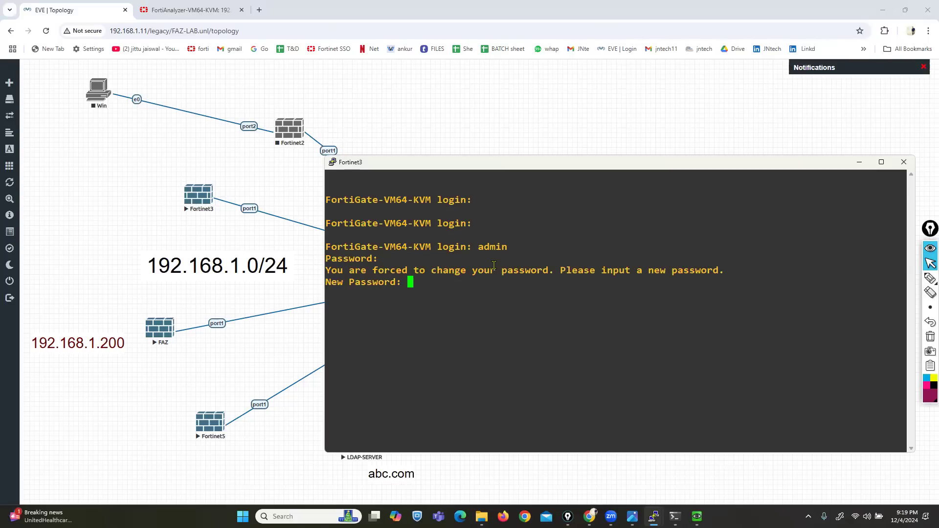
{"action": "key", "text": "Return"}
{"action": "key", "text": "Return"}
- Set the firewall hostname to FW-1 under config system global
{"action": "type", "text": "co"}
{"action": "key", "text": "BackSpace"}
{"action": "key", "text": "BackSpace"}
{"action": "type", "text": "con"}
{"action": "type", "text": "tem global"}
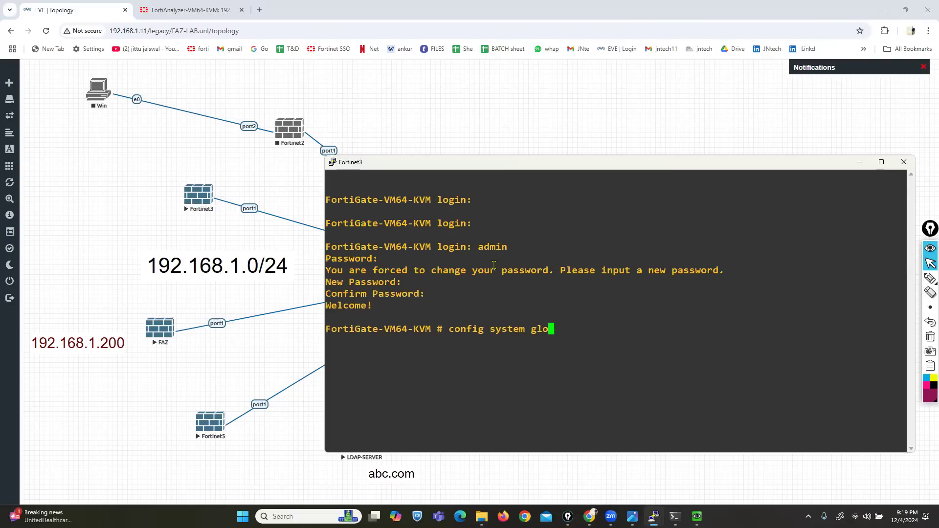
{"action": "key", "text": "Return"}
{"action": "type", "text": "set hos"}
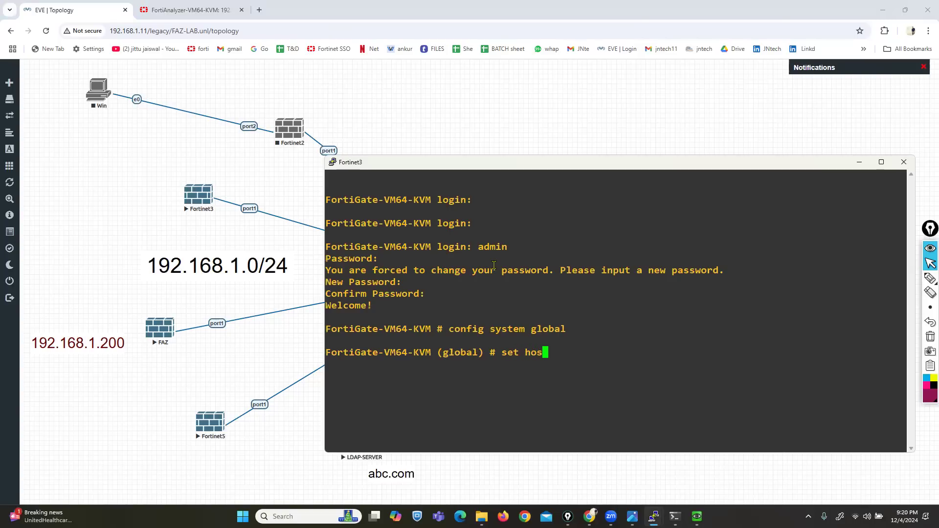
{"action": "type", "text": "tname FW-1"}
{"action": "key", "text": "Return"}
{"action": "type", "text": "end"}
{"action": "key", "text": "Return"}
- Configure port1 as static 192.168.1.190/24 allowing http, https, ping and ssh
{"action": "type", "text": "co"}
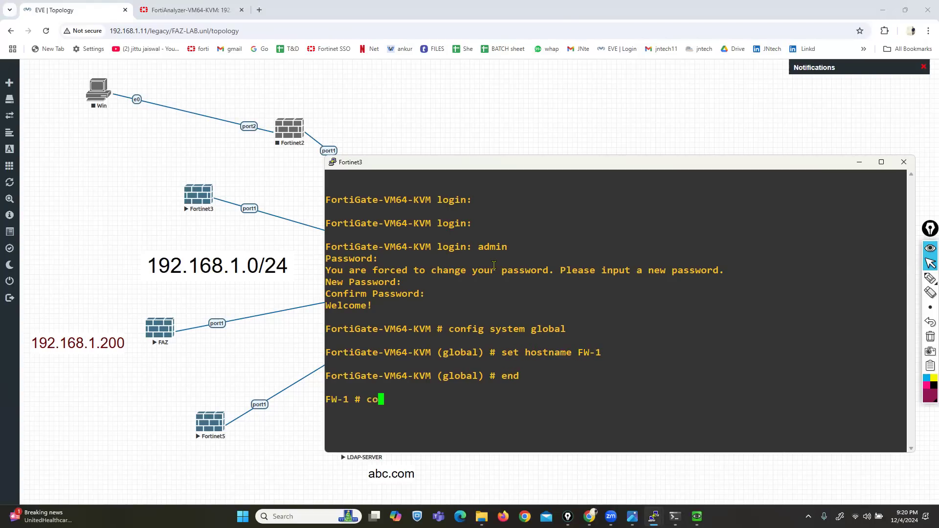
{"action": "type", "text": "nfig system interface"}
{"action": "key", "text": "Return"}
{"action": "type", "text": "edit port1"}
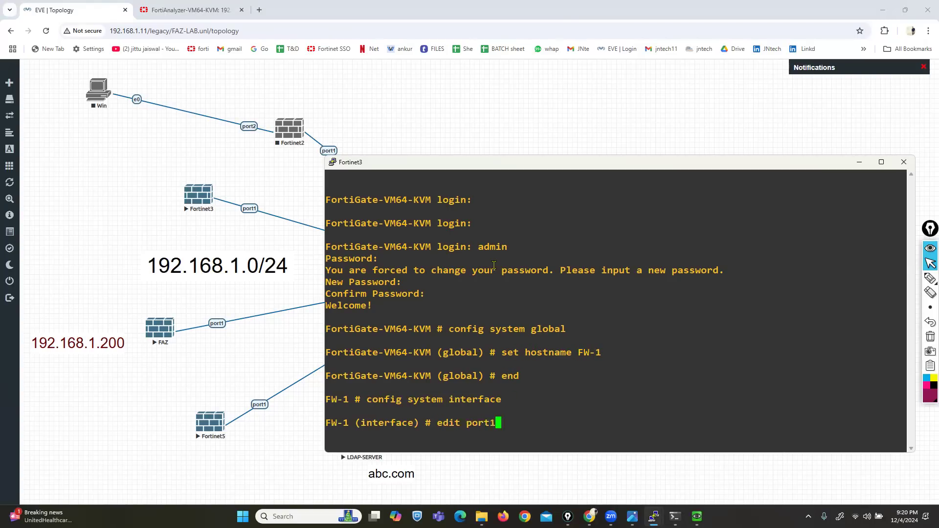
{"action": "key", "text": "Return"}
{"action": "type", "text": "set mode static"}
{"action": "key", "text": "Return"}
{"action": "type", "text": "set ip 192.168.1.190"}
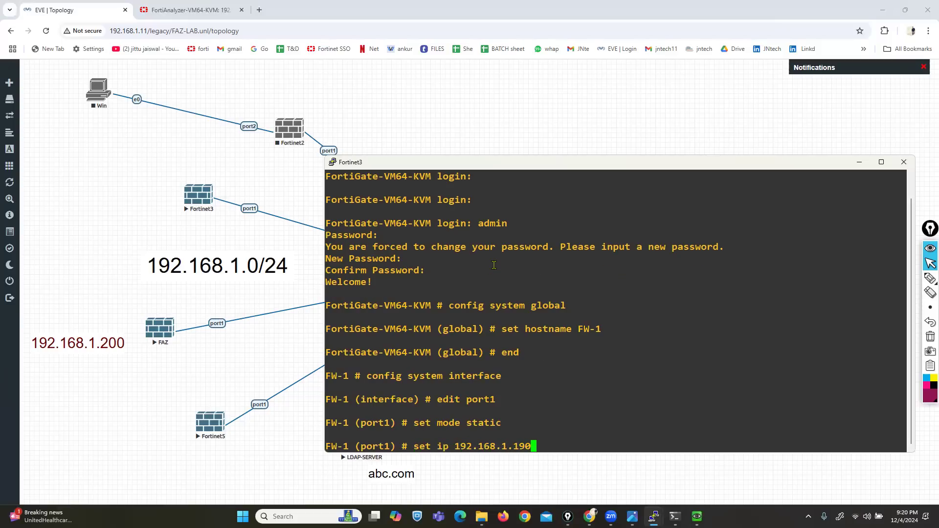
{"action": "type", "text": "/24"}
{"action": "key", "text": "Return"}
{"action": "type", "text": "set allowaccess http "}
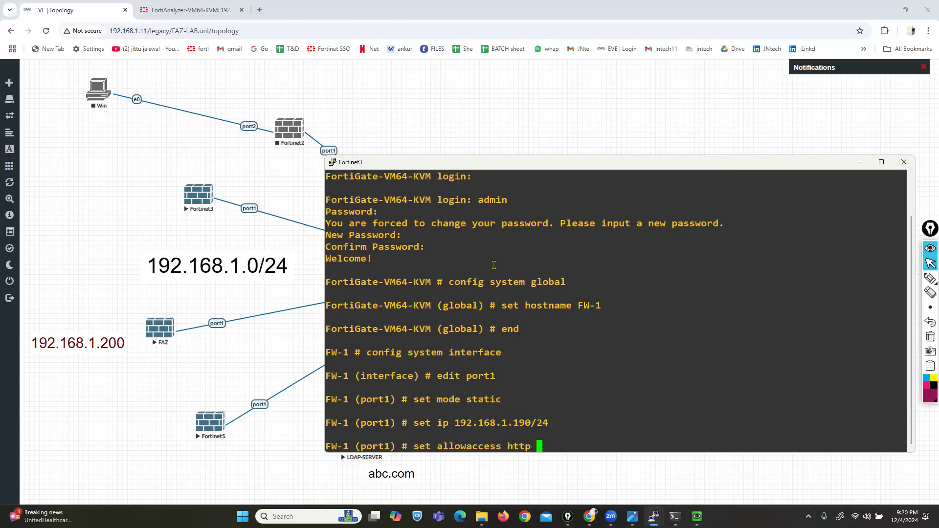
{"action": "type", "text": "https ping ssh"}
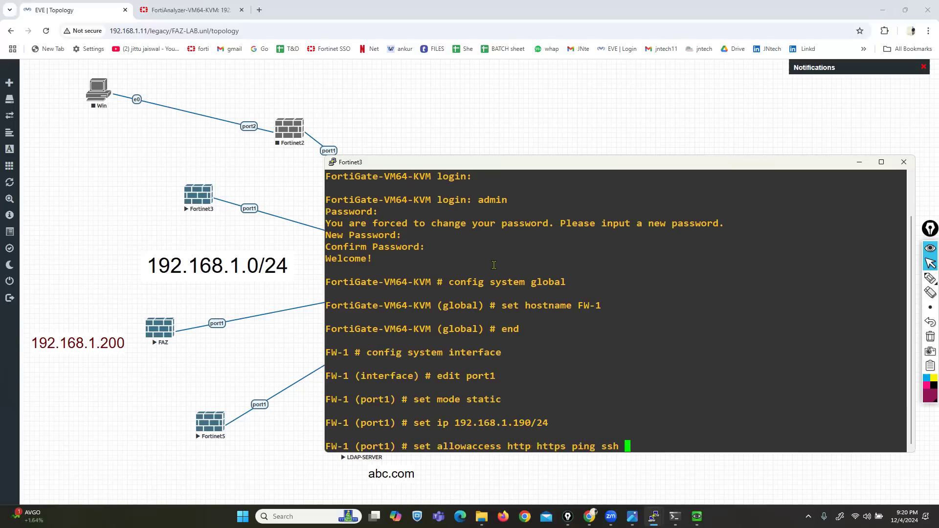
{"action": "key", "text": "Return"}
{"action": "type", "text": "end"}
{"action": "key", "text": "Return"}
{"action": "key", "text": "Return"}
{"action": "key", "text": "Return"}
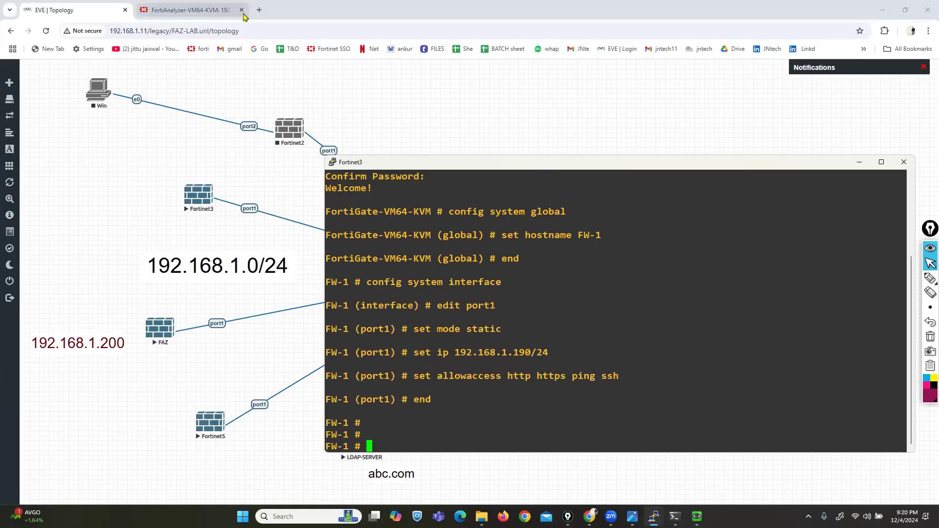
{"action": "left_click", "coordinate": [259, 10]}
- Browse to 192.168.1.190 and log in to the FortiGate web interface as admin
{"action": "type", "text": "192.168.1.190"}
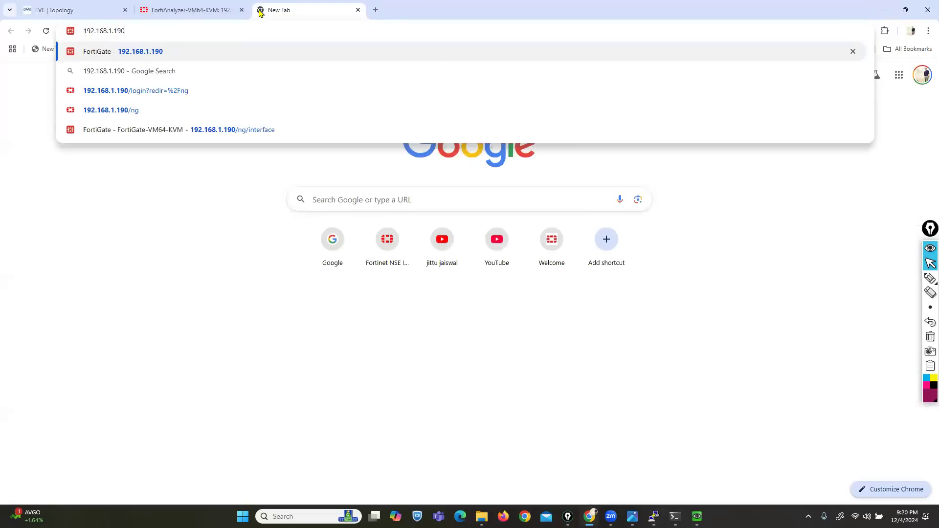
{"action": "key", "text": "Return"}
{"action": "type", "text": "a"}
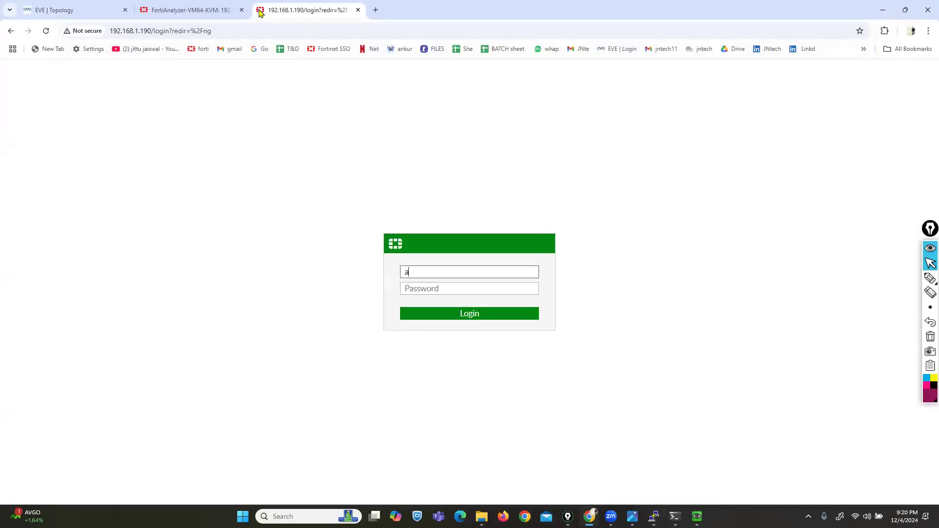
{"action": "type", "text": "dmin"}
{"action": "key", "text": "Tab"}
{"action": "type", "text": "adm"}
{"action": "key", "text": "Return"}
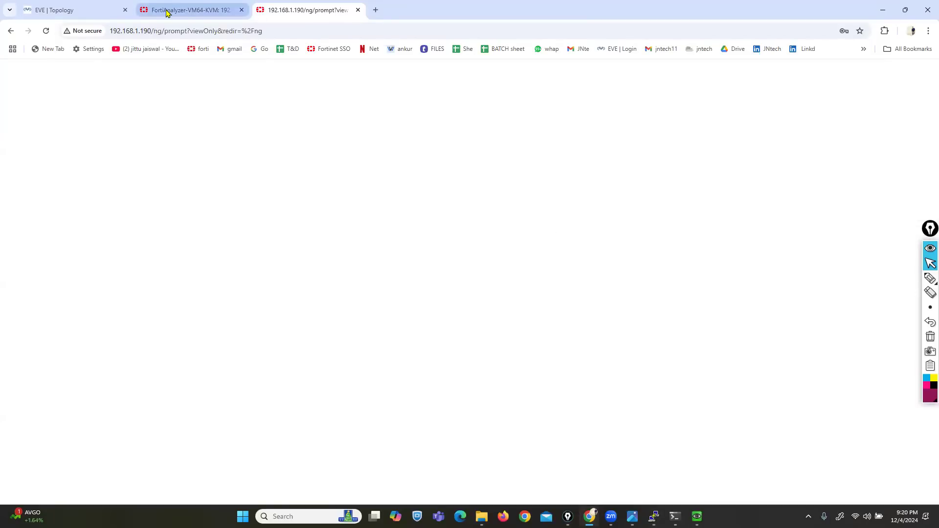
{"action": "left_click", "coordinate": [166, 12]}
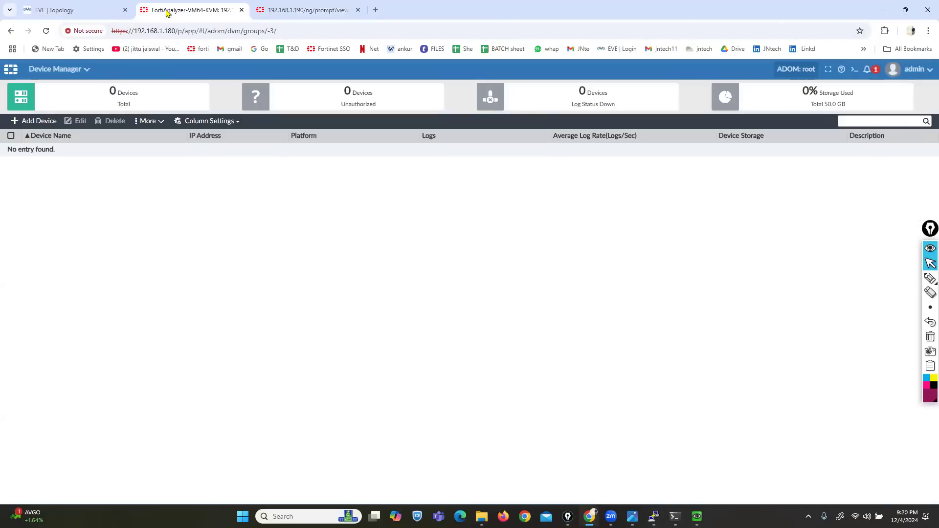
- Start adding a new device and enter IP address 192.168.1.190
{"action": "left_click", "coordinate": [39, 122]}
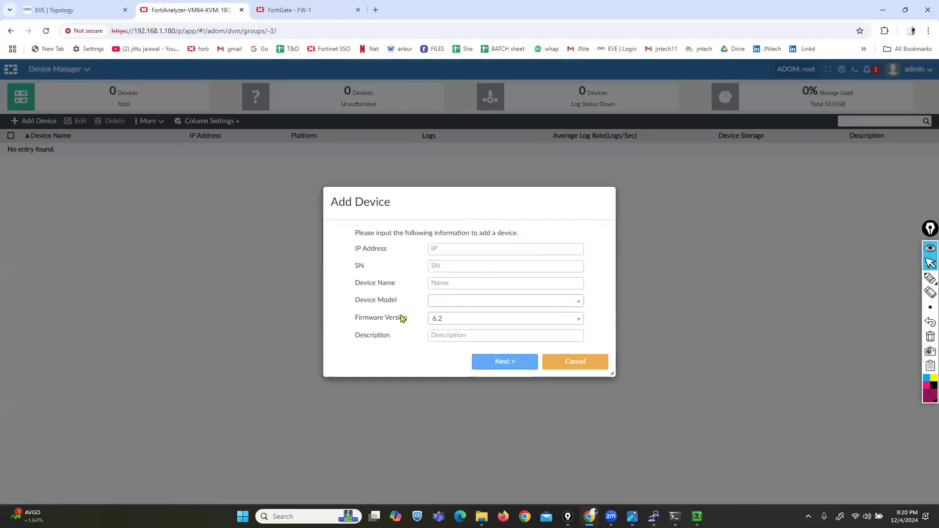
{"action": "left_click", "coordinate": [930, 278]}
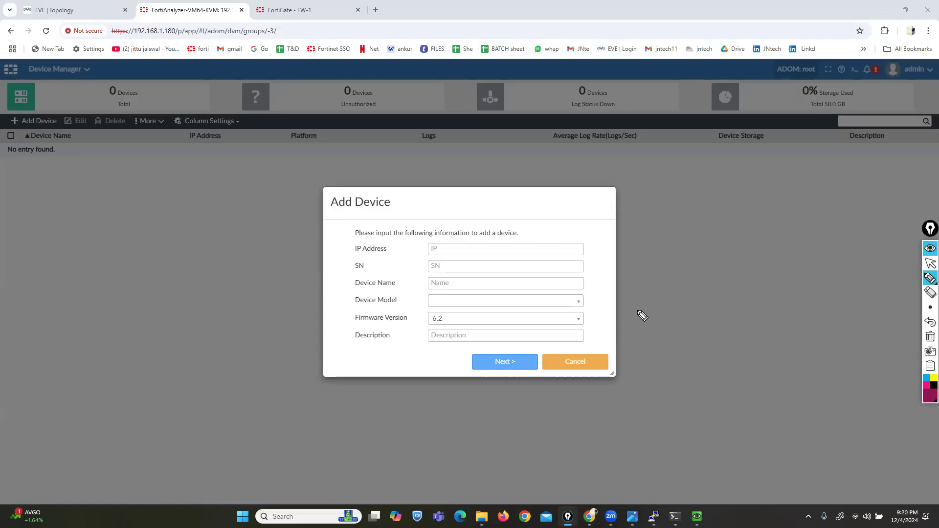
{"action": "mouse_move", "coordinate": [405, 248]}
{"action": "left_mouse_down"}
{"action": "mouse_move", "coordinate": [418, 247]}
{"action": "mouse_move", "coordinate": [422, 317]}
{"action": "left_mouse_up"}
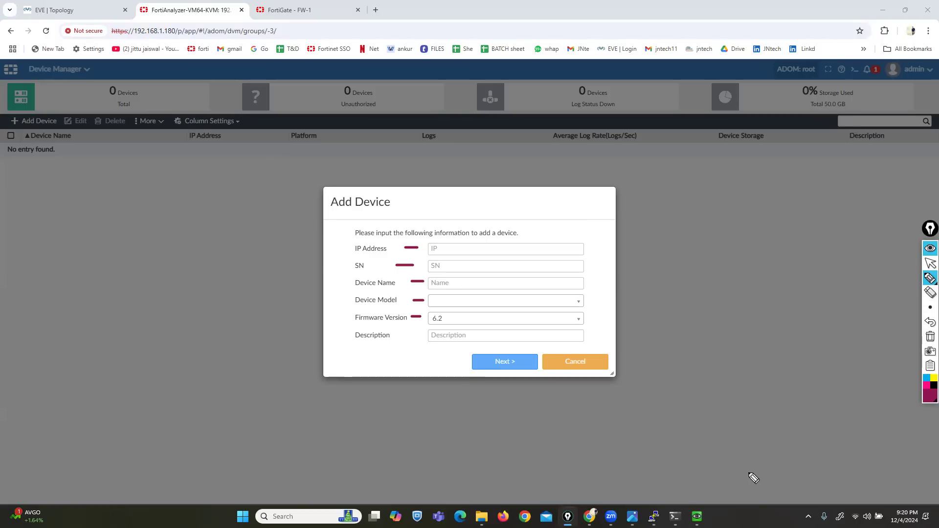
{"action": "left_click", "coordinate": [931, 337]}
{"action": "left_click", "coordinate": [929, 265]}
{"action": "mouse_move", "coordinate": [654, 516]}
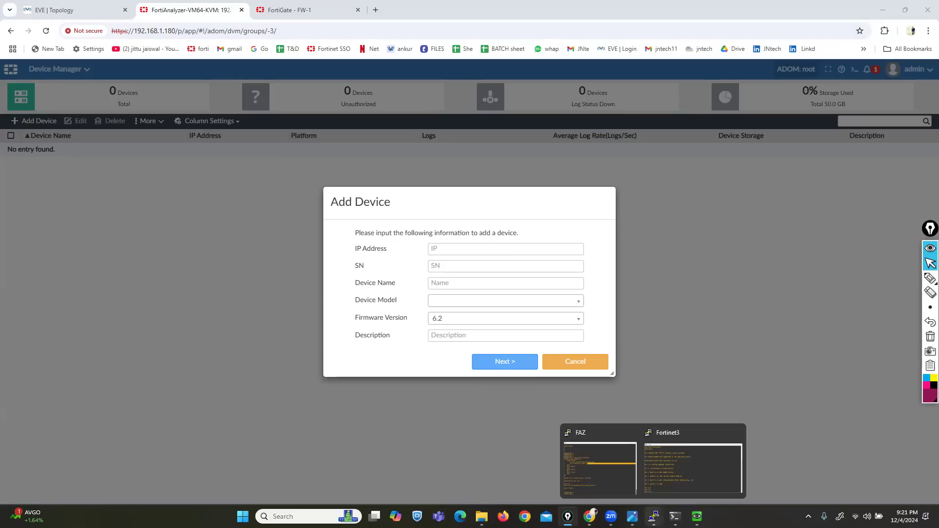
{"action": "left_click", "coordinate": [691, 452]}
{"action": "left_click_drag", "start_coordinate": [507, 351], "coordinate": [535, 351]}
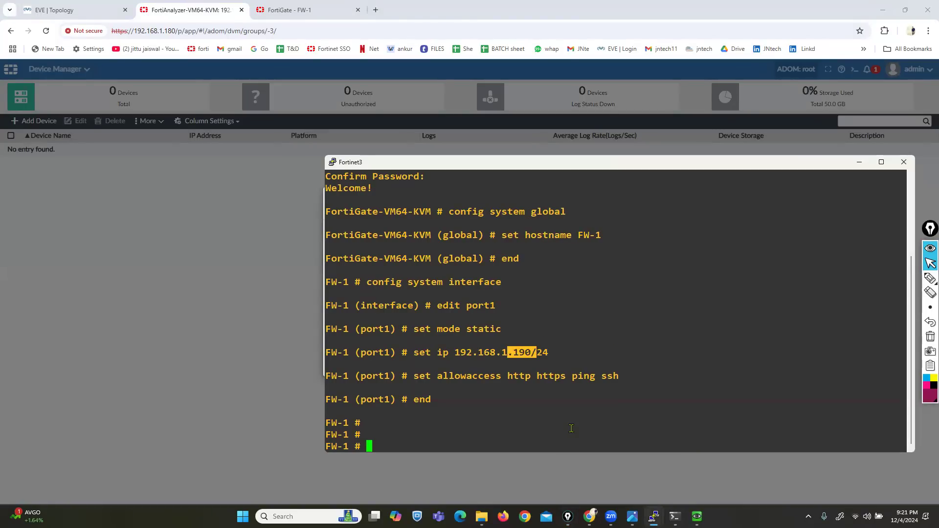
{"action": "left_click", "coordinate": [265, 318]}
{"action": "left_click", "coordinate": [462, 252]}
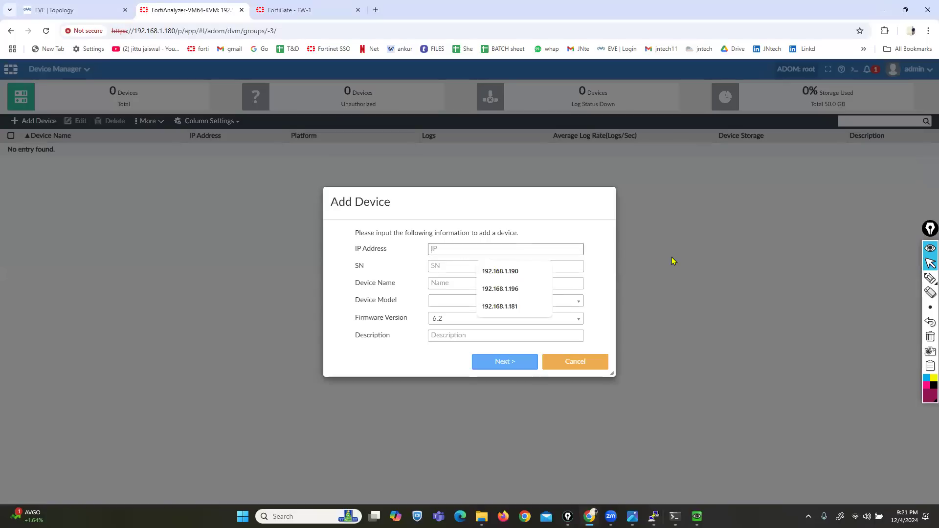
{"action": "type", "text": "192.168.1.190"}
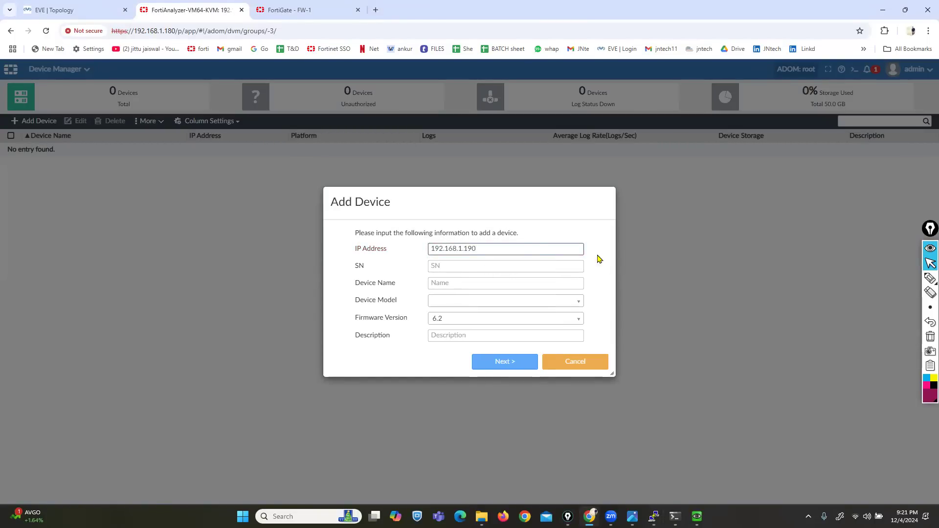
- Run 'get system status' on the FW-1 console to show its serial number
{"action": "mouse_move", "coordinate": [654, 517]}
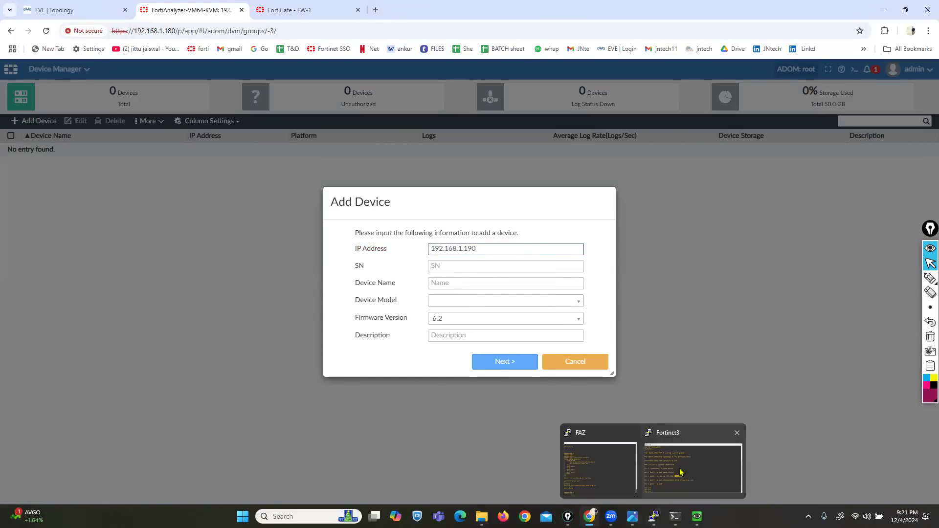
{"action": "left_click", "coordinate": [699, 459]}
{"action": "scroll", "coordinate": [502, 333], "scroll_direction": "up", "scroll_amount": 3}
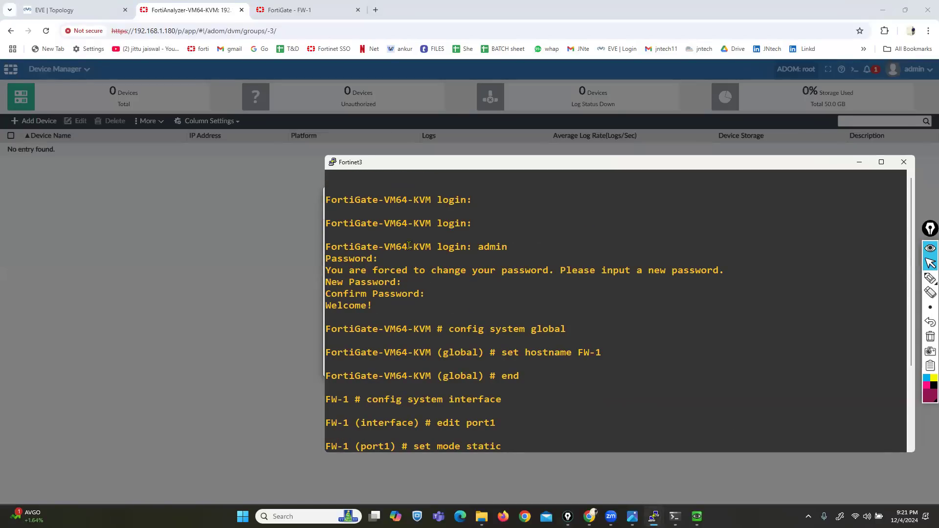
{"action": "scroll", "coordinate": [412, 284], "scroll_direction": "down", "scroll_amount": 3}
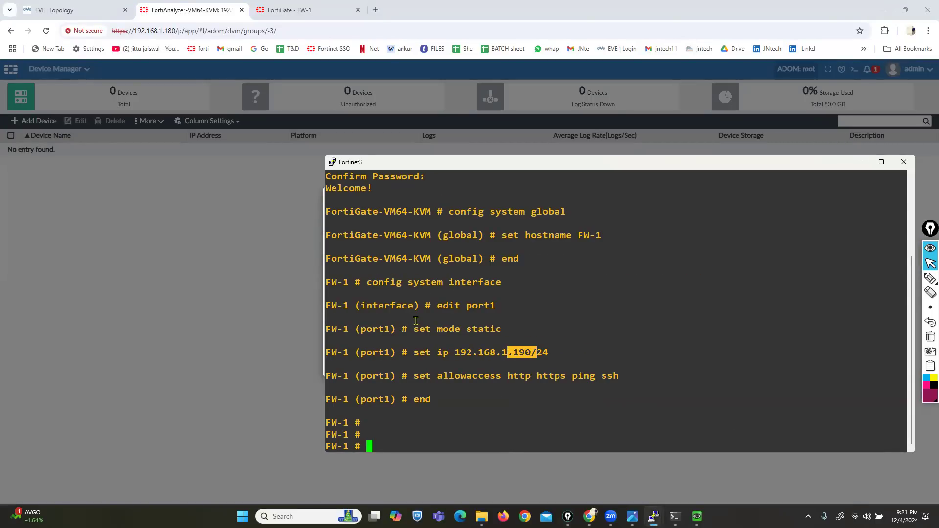
{"action": "type", "text": "get system status"}
{"action": "key", "text": "Return"}
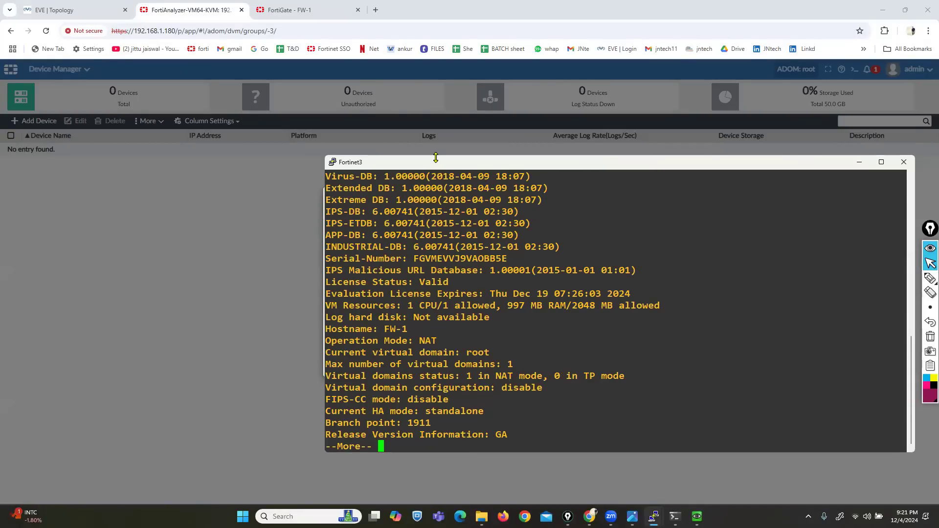
{"action": "left_click_drag", "start_coordinate": [435, 157], "coordinate": [433, 53]}
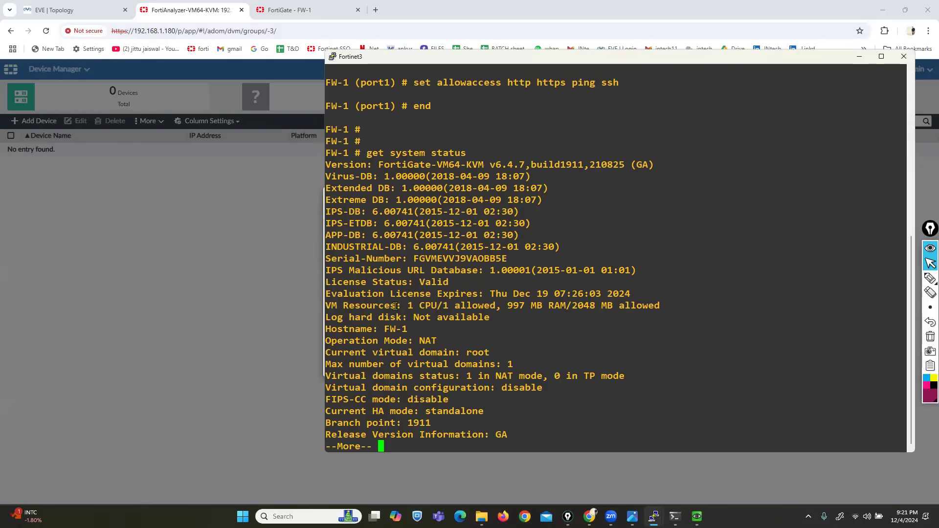
{"action": "key", "text": "Return"}
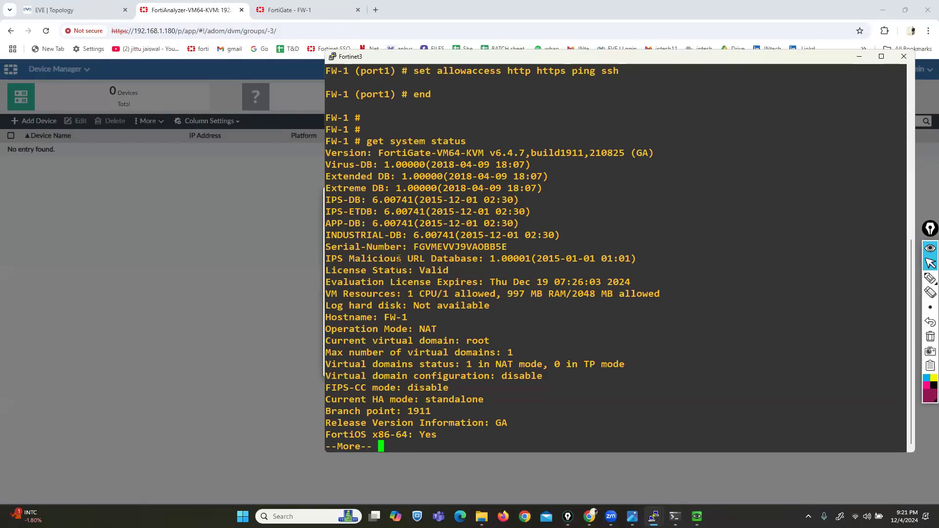
- Copy FW-1's serial number into the Add Device SN field so the model fills in
{"action": "left_click_drag", "start_coordinate": [414, 247], "coordinate": [503, 243]}
{"action": "key", "text": "ctrl+c"}
{"action": "left_click_drag", "start_coordinate": [644, 63], "coordinate": [516, 69]}
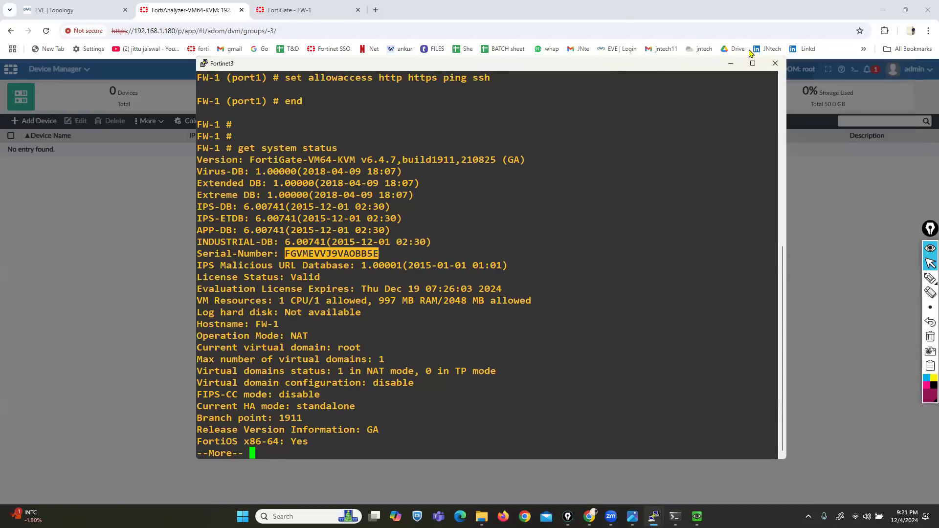
{"action": "key", "text": "alt+Tab"}
{"action": "left_click", "coordinate": [455, 268]}
{"action": "key", "text": "ctrl+v"}
{"action": "left_click", "coordinate": [395, 270]}
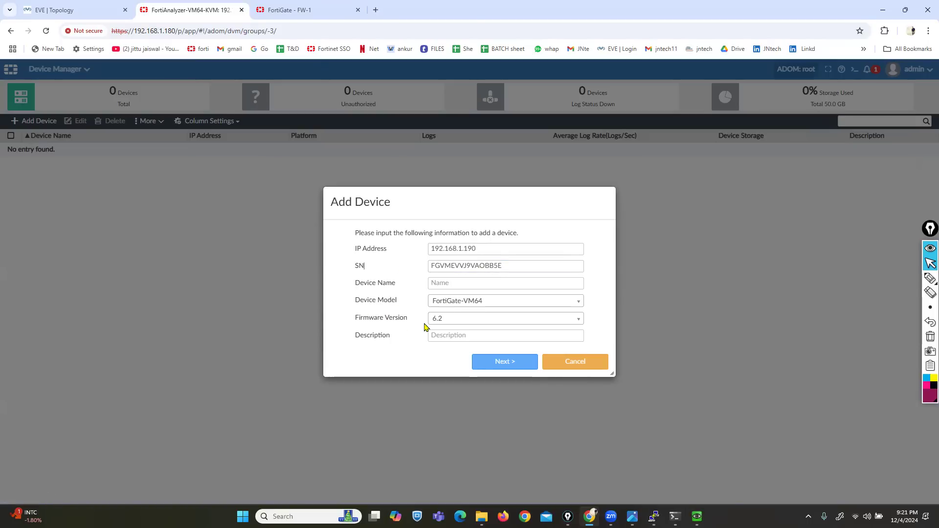
- Name the device FW-1 and complete the Add Device wizard
{"action": "left_click", "coordinate": [502, 366]}
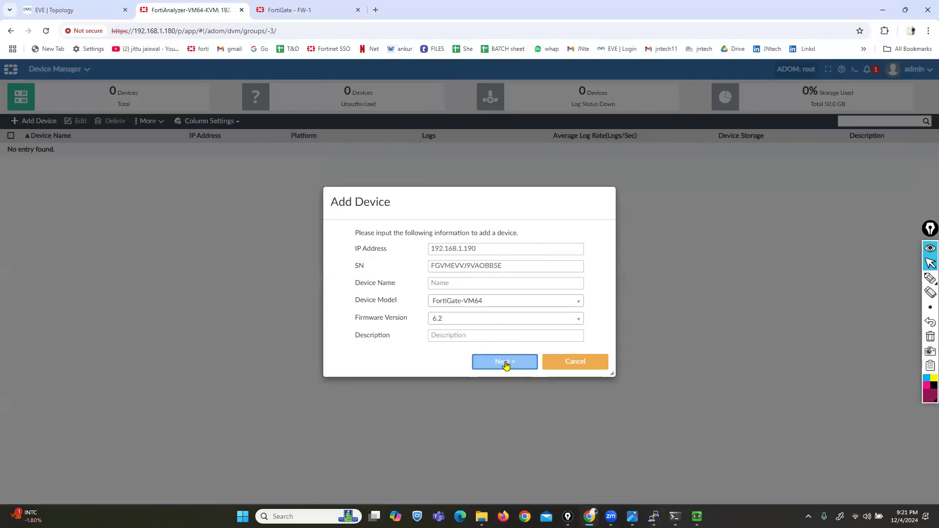
{"action": "left_click", "coordinate": [453, 282]}
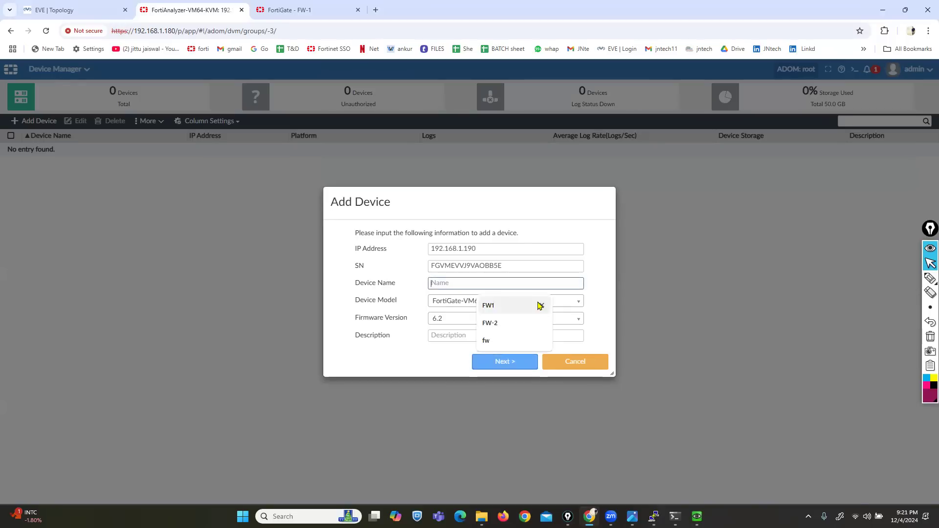
{"action": "type", "text": "FW-1"}
{"action": "left_click", "coordinate": [507, 366]}
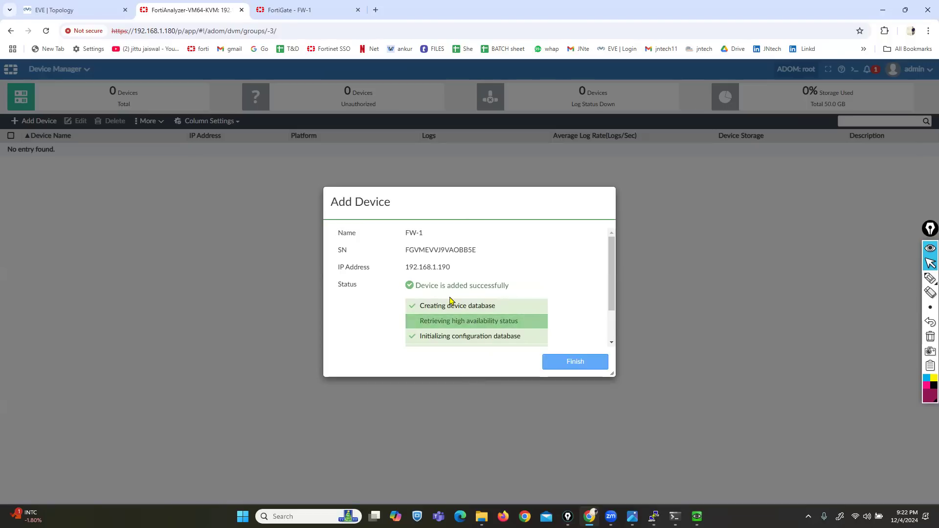
{"action": "left_click", "coordinate": [564, 367]}
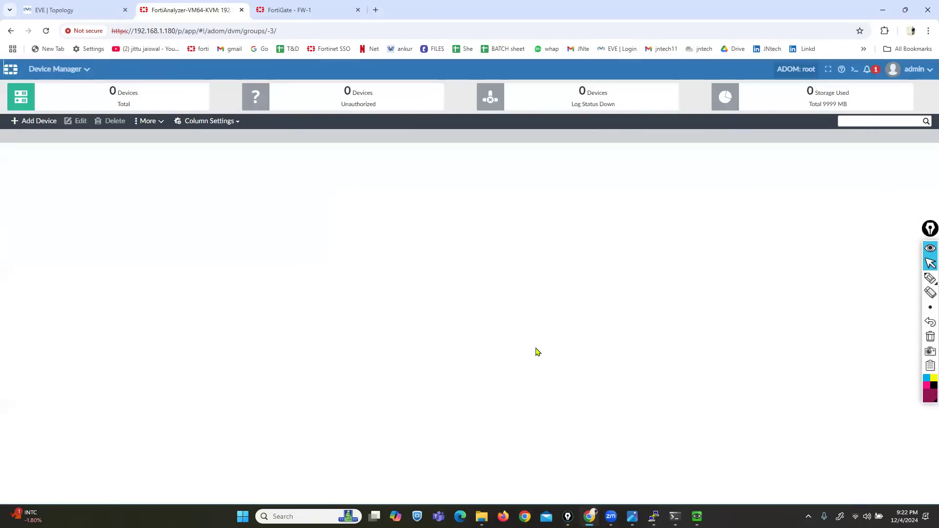
{"action": "left_click", "coordinate": [930, 278]}
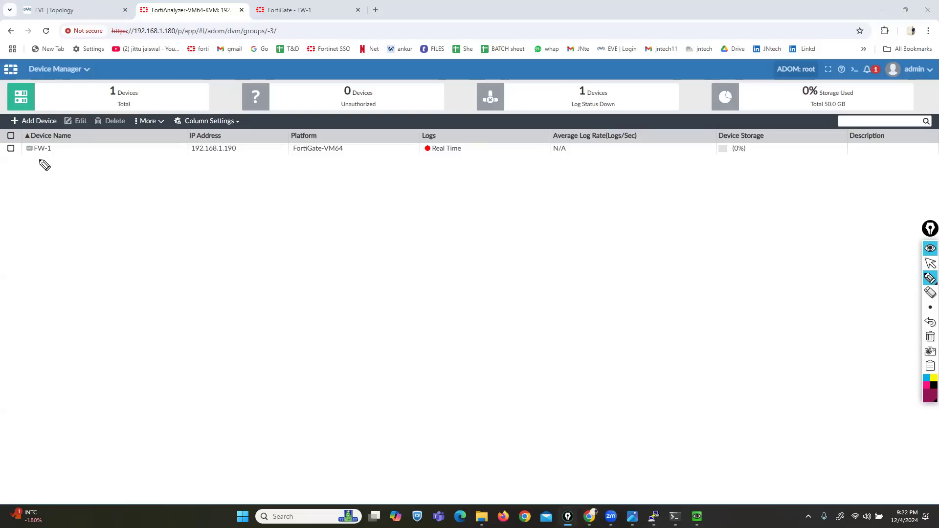
{"action": "mouse_move", "coordinate": [22, 158]}
{"action": "left_mouse_down"}
{"action": "mouse_move", "coordinate": [63, 153]}
{"action": "mouse_move", "coordinate": [45, 139]}
{"action": "mouse_move", "coordinate": [3, 150]}
{"action": "mouse_move", "coordinate": [25, 160]}
{"action": "left_mouse_up"}
{"action": "mouse_move", "coordinate": [38, 193]}
{"action": "left_mouse_down"}
{"action": "mouse_move", "coordinate": [36, 154]}
{"action": "mouse_move", "coordinate": [29, 160]}
{"action": "mouse_move", "coordinate": [49, 163]}
{"action": "left_mouse_up"}
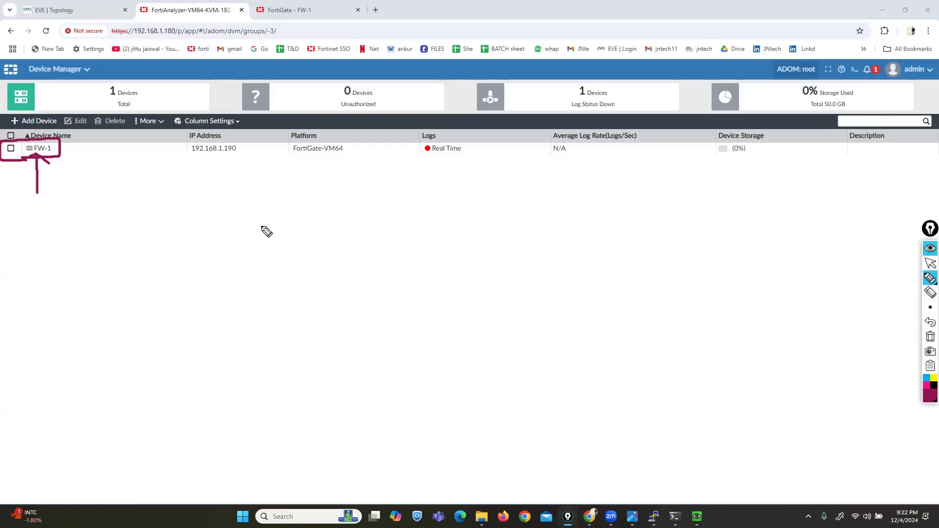
{"action": "left_click_drag", "start_coordinate": [173, 161], "coordinate": [211, 161]}
{"action": "left_click_drag", "start_coordinate": [325, 166], "coordinate": [347, 166]}
{"action": "mouse_move", "coordinate": [439, 165]}
{"action": "left_mouse_down"}
{"action": "mouse_move", "coordinate": [471, 156]}
{"action": "mouse_move", "coordinate": [411, 128]}
{"action": "mouse_move", "coordinate": [418, 164]}
{"action": "left_mouse_up"}
{"action": "mouse_move", "coordinate": [424, 233]}
{"action": "left_mouse_down"}
{"action": "mouse_move", "coordinate": [431, 162]}
{"action": "mouse_move", "coordinate": [448, 177]}
{"action": "left_mouse_up"}
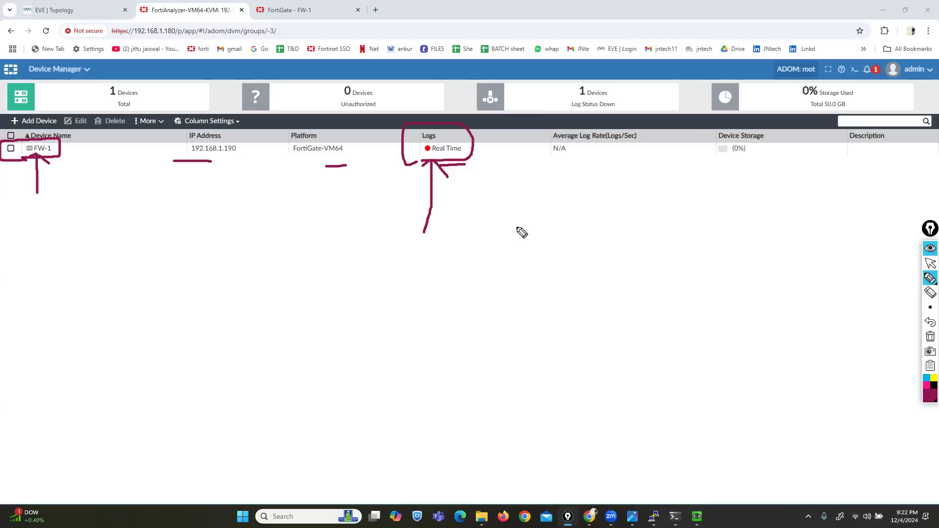
{"action": "left_click", "coordinate": [930, 337]}
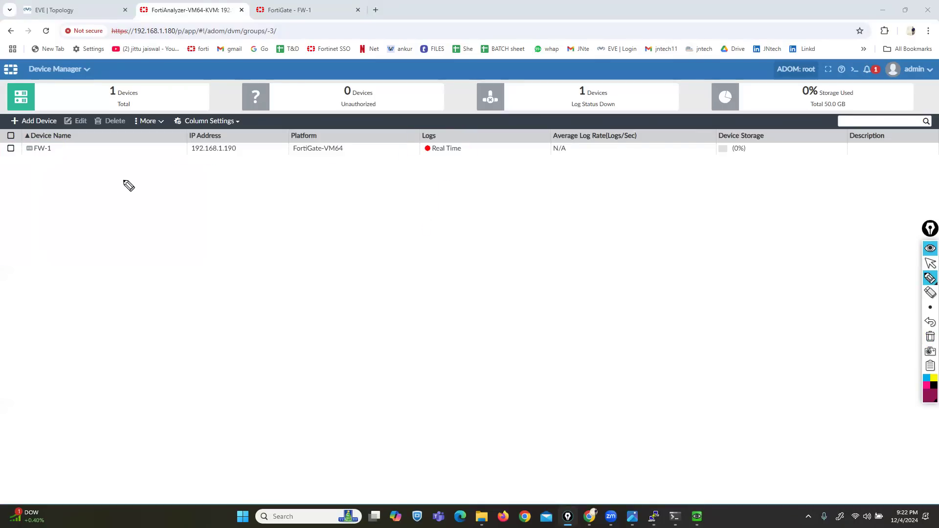
{"action": "mouse_move", "coordinate": [16, 142]}
{"action": "left_mouse_down"}
{"action": "mouse_move", "coordinate": [4, 155]}
{"action": "mouse_move", "coordinate": [14, 167]}
{"action": "left_mouse_up"}
{"action": "left_click", "coordinate": [930, 278]}
{"action": "left_click", "coordinate": [930, 263]}
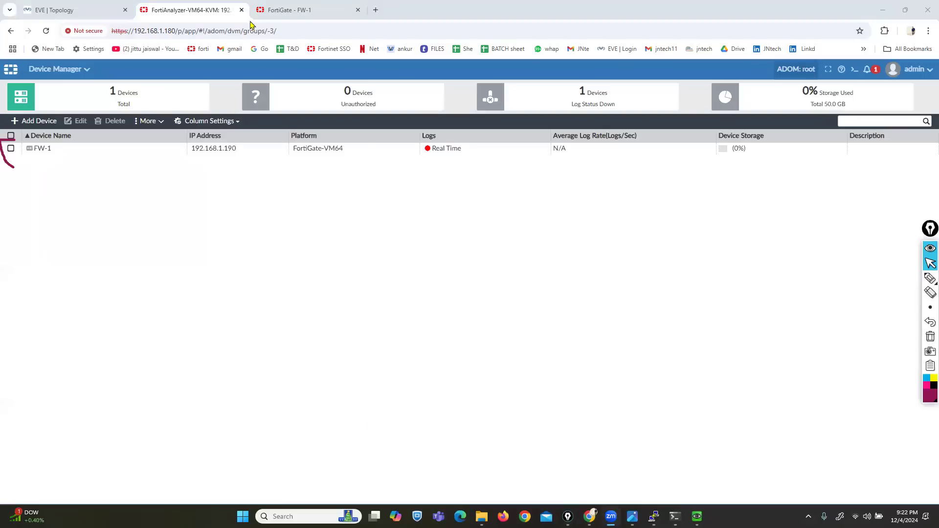
- On FW-1, skip the setup prompts and open Security Fabric > Fabric Connectors' FortiAnalyzer Logging actions
{"action": "left_click", "coordinate": [274, 10]}
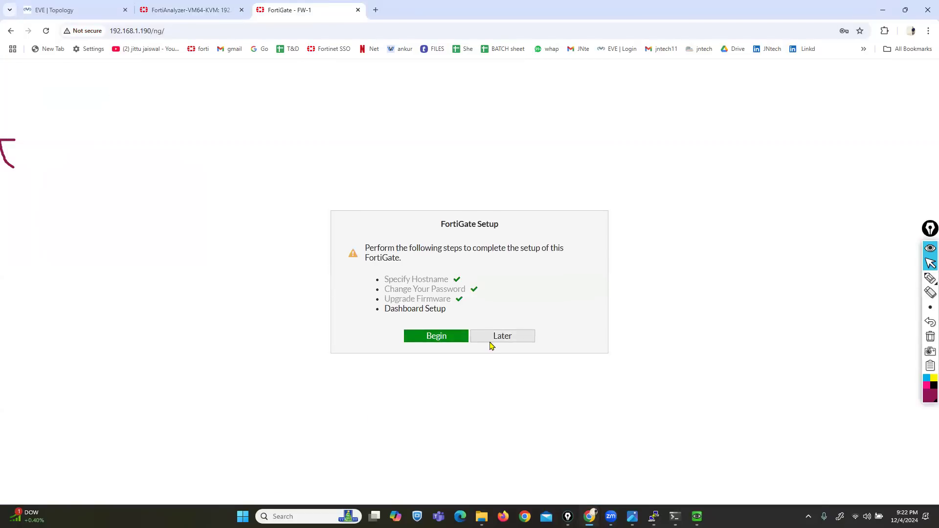
{"action": "left_click", "coordinate": [489, 342]}
{"action": "left_click", "coordinate": [505, 418]}
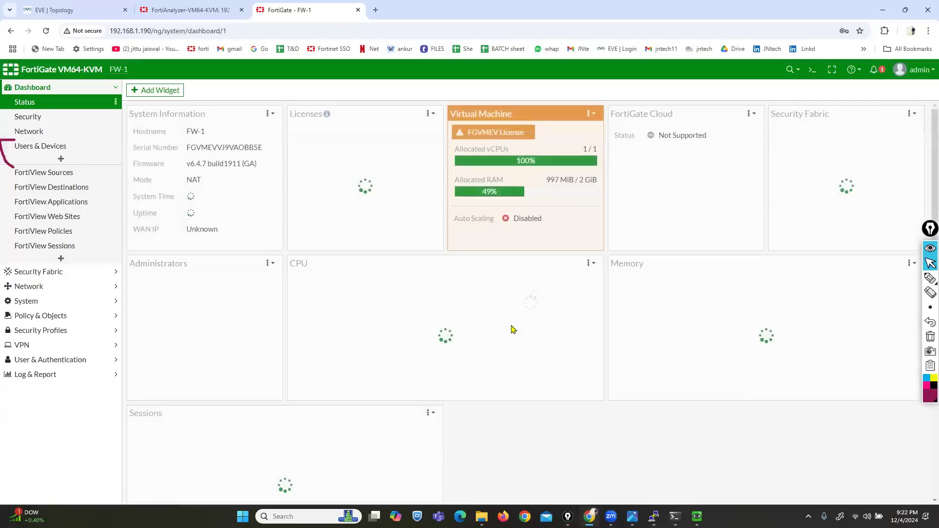
{"action": "left_click", "coordinate": [33, 273]}
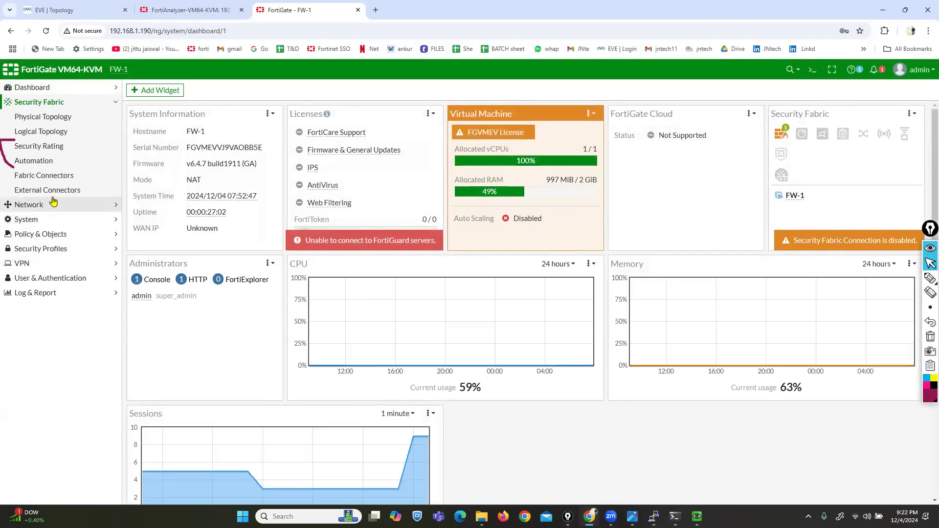
{"action": "left_click", "coordinate": [43, 176]}
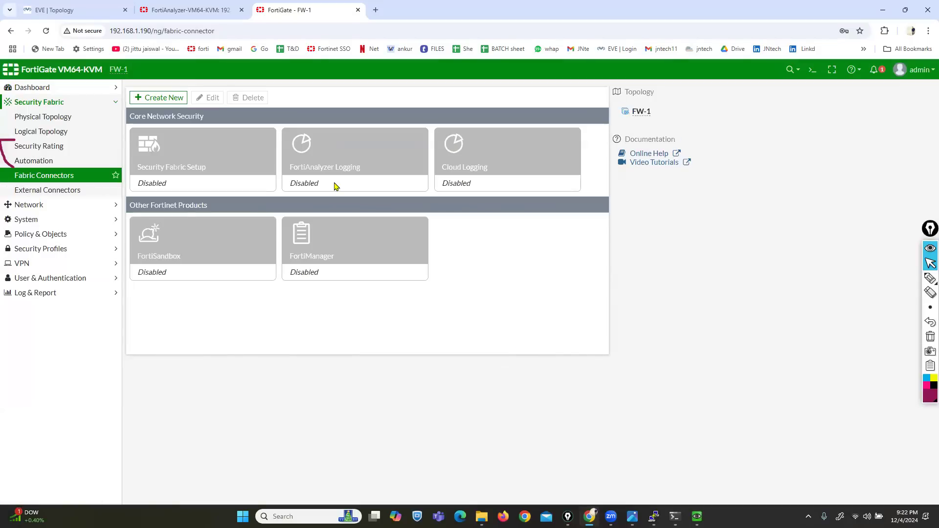
{"action": "right_click", "coordinate": [325, 166]}
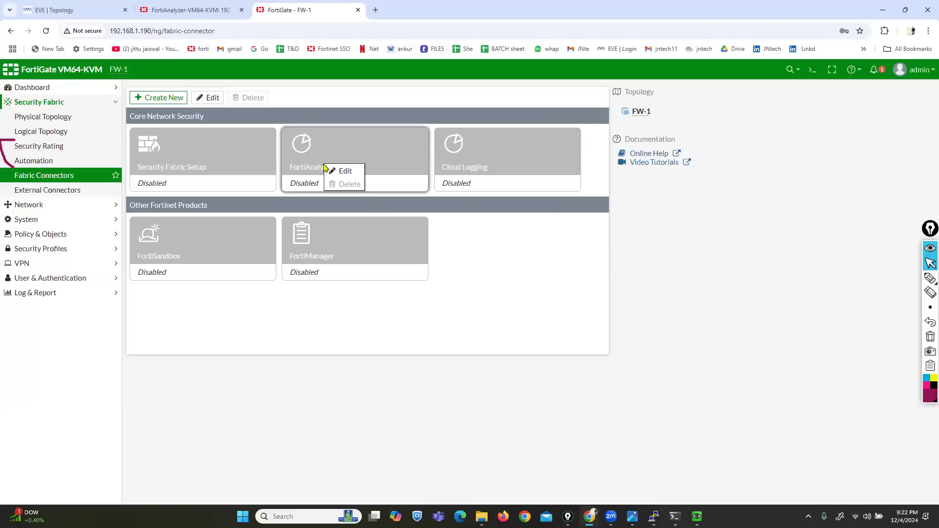
- Enable FortiAnalyzer Logging with port1 as the source interface
{"action": "left_click", "coordinate": [345, 171]}
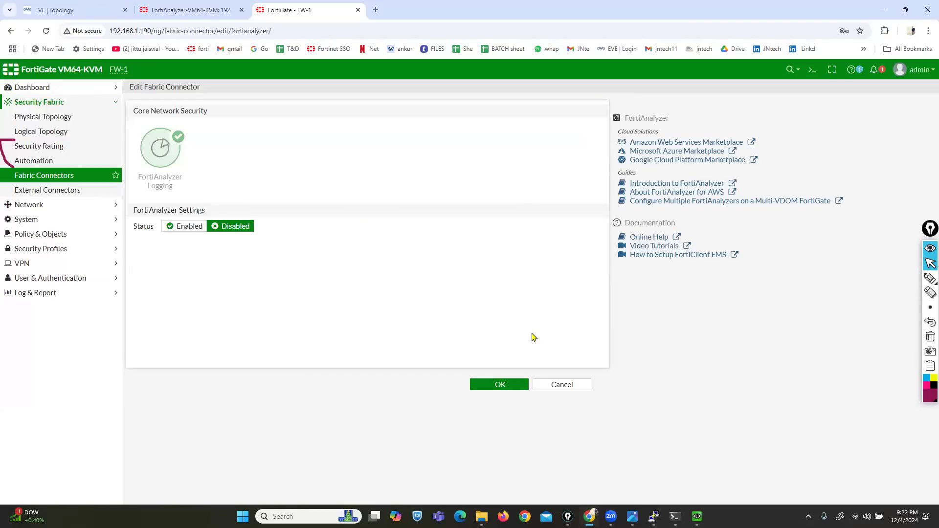
{"action": "left_click", "coordinate": [182, 226]}
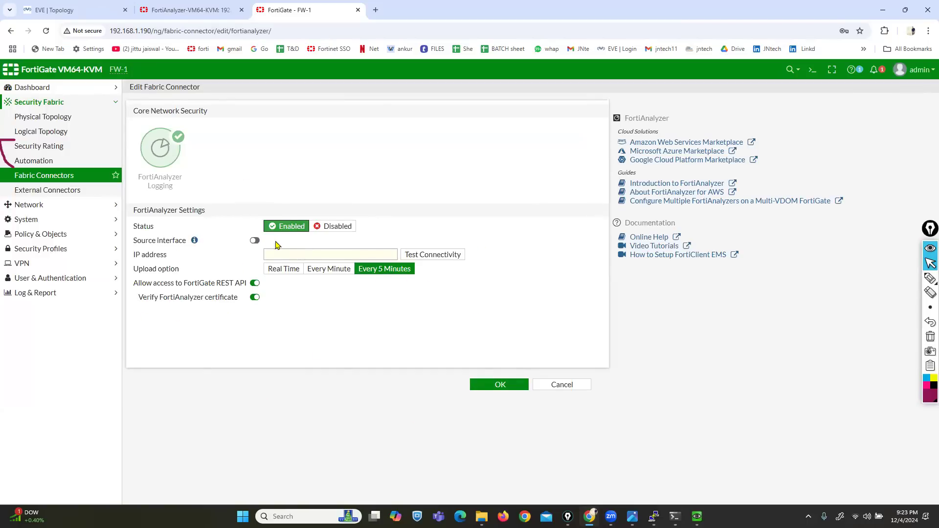
{"action": "left_click", "coordinate": [254, 240]}
{"action": "left_click", "coordinate": [283, 242]}
{"action": "left_click", "coordinate": [296, 269]}
- Set FortiAnalyzer IP 192.168.1.180 with uploads every 5 minutes, then test connectivity
{"action": "left_click", "coordinate": [347, 254]}
{"action": "type", "text": "192.168.1."}
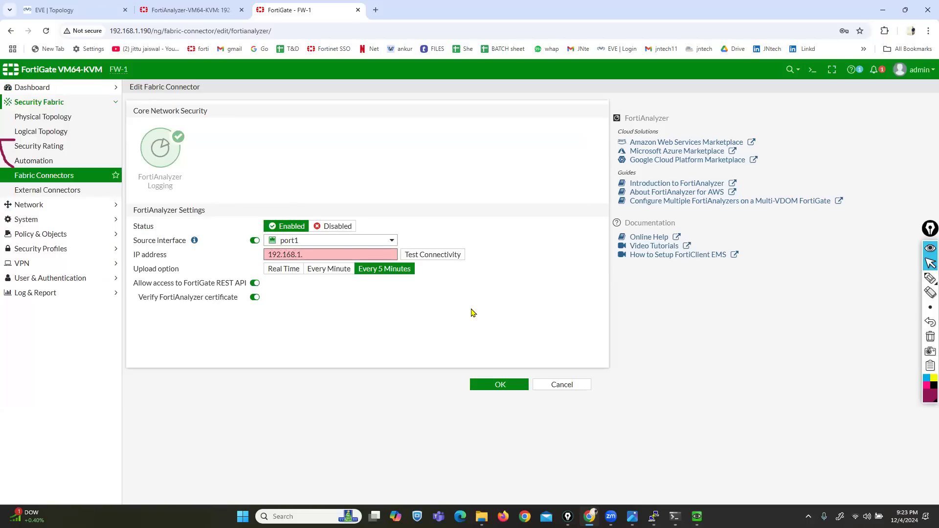
{"action": "left_click", "coordinate": [215, 7]}
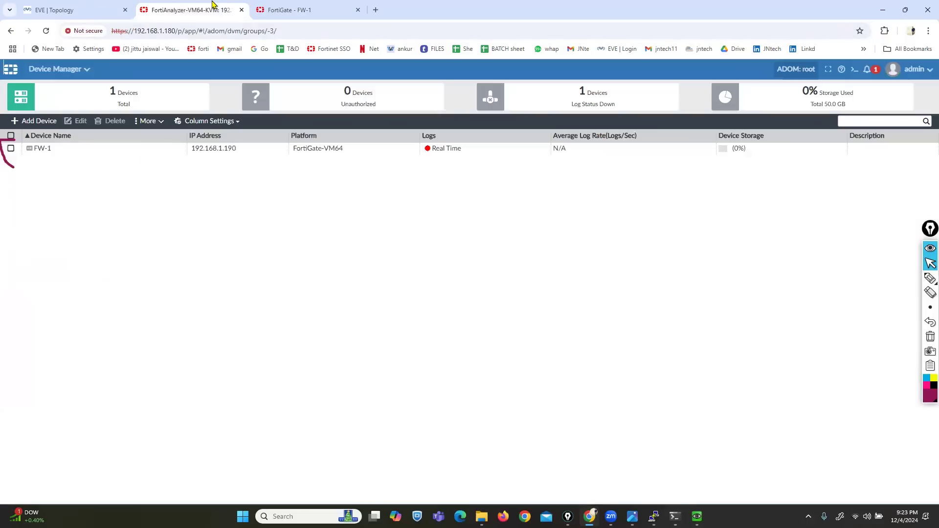
{"action": "left_click", "coordinate": [268, 6]}
{"action": "type", "text": "2.168.1.180"}
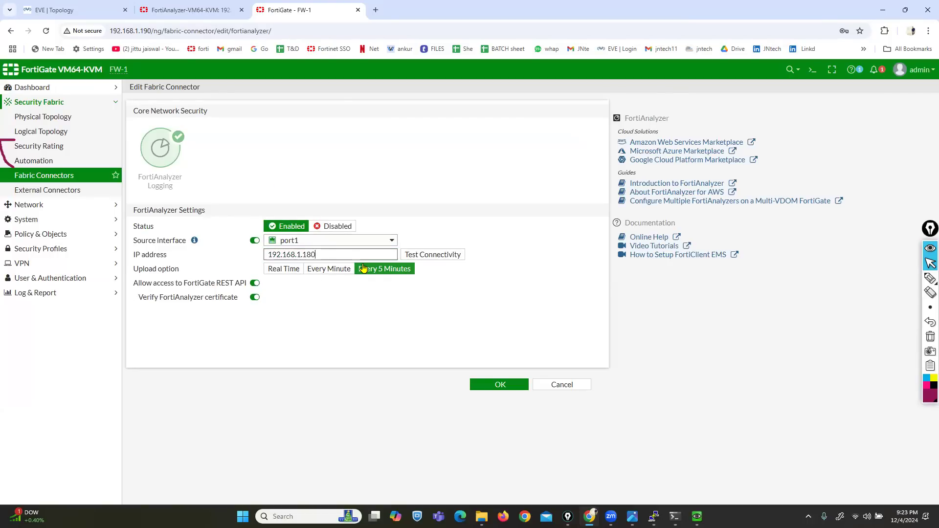
{"action": "left_click_drag", "start_coordinate": [166, 271], "coordinate": [172, 272]}
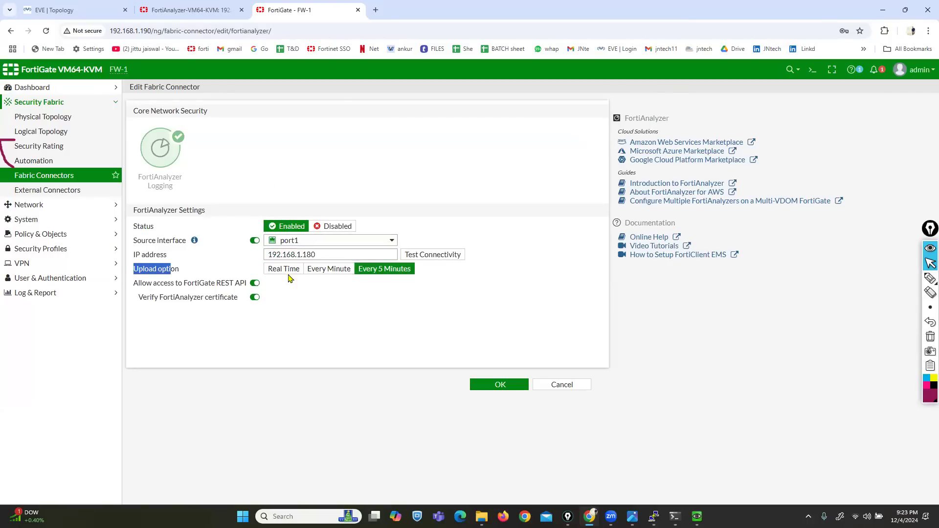
{"action": "left_click", "coordinate": [314, 270]}
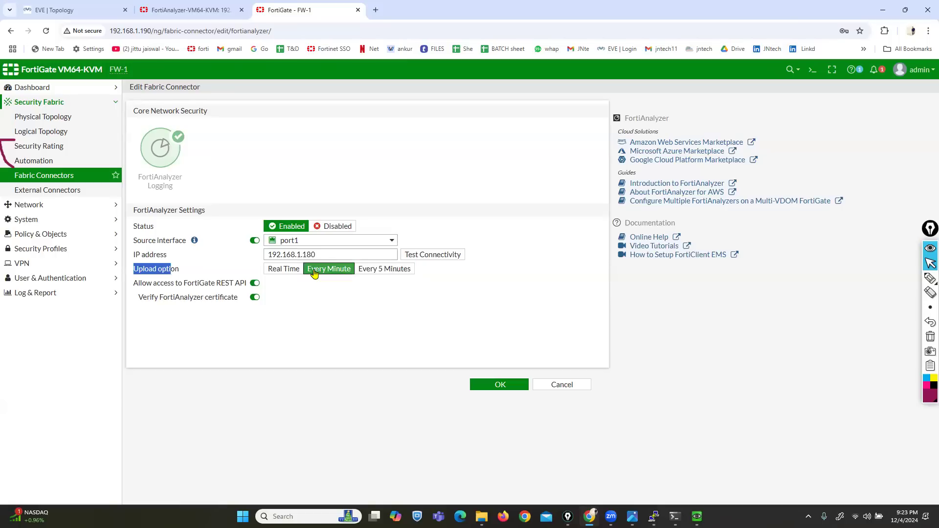
{"action": "left_click", "coordinate": [377, 272]}
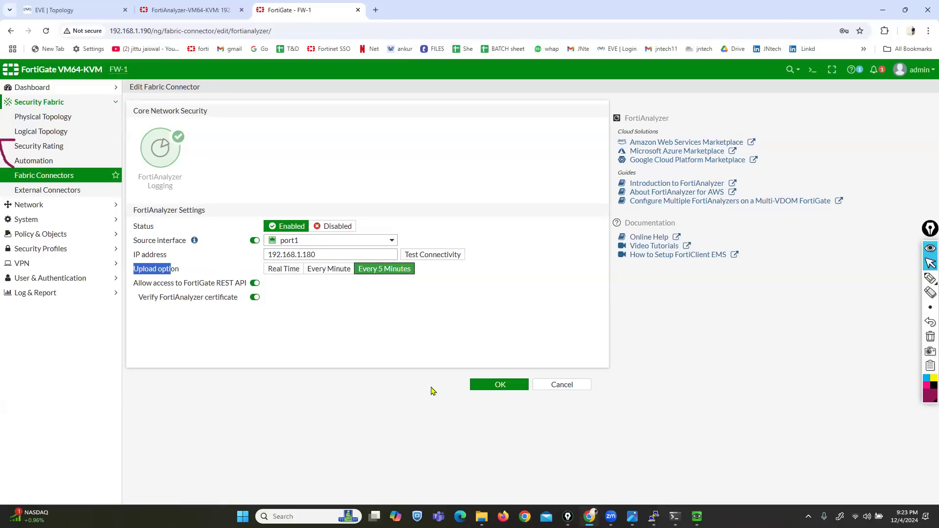
{"action": "left_click", "coordinate": [433, 256]}
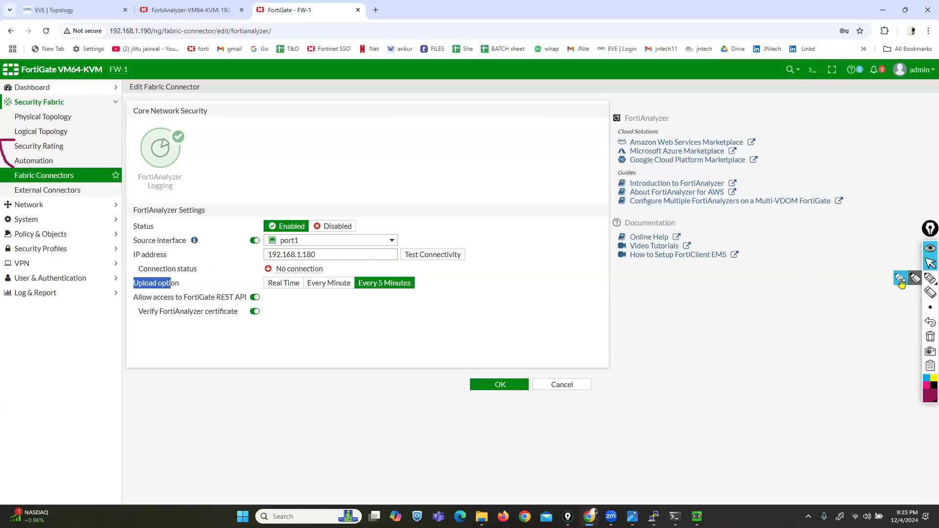
- Underline the IP address row with the on-screen pen, then bring the FW-1 terminal forward
{"action": "left_click", "coordinate": [930, 278]}
{"action": "mouse_move", "coordinate": [293, 260]}
{"action": "left_mouse_down"}
{"action": "mouse_move", "coordinate": [153, 258]}
{"action": "mouse_move", "coordinate": [133, 268]}
{"action": "mouse_move", "coordinate": [147, 286]}
{"action": "mouse_move", "coordinate": [334, 285]}
{"action": "mouse_move", "coordinate": [341, 269]}
{"action": "mouse_move", "coordinate": [276, 257]}
{"action": "left_mouse_up"}
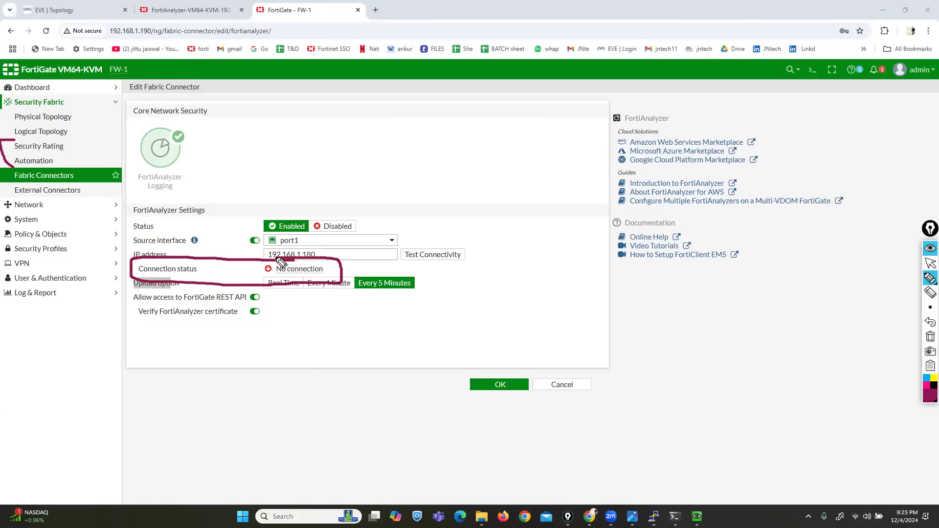
{"action": "left_click", "coordinate": [928, 270]}
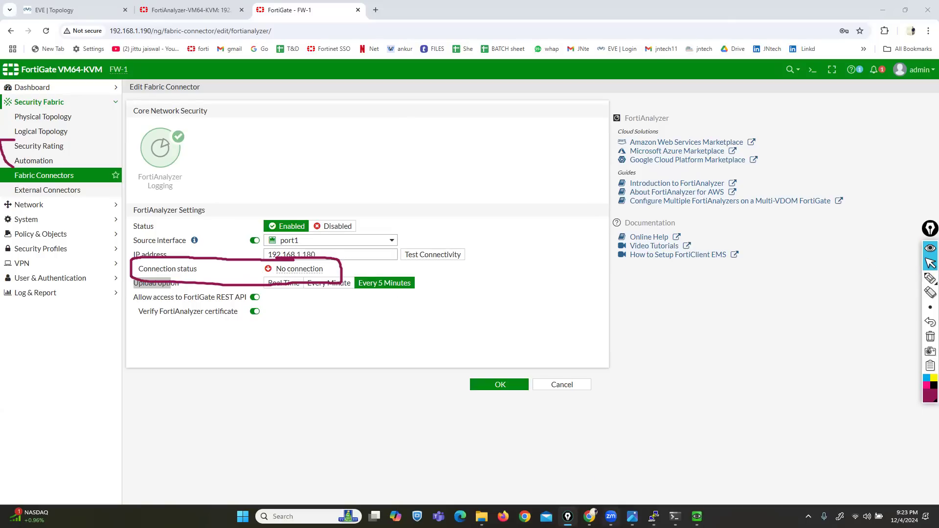
{"action": "mouse_move", "coordinate": [653, 517]}
{"action": "left_click", "coordinate": [696, 469]}
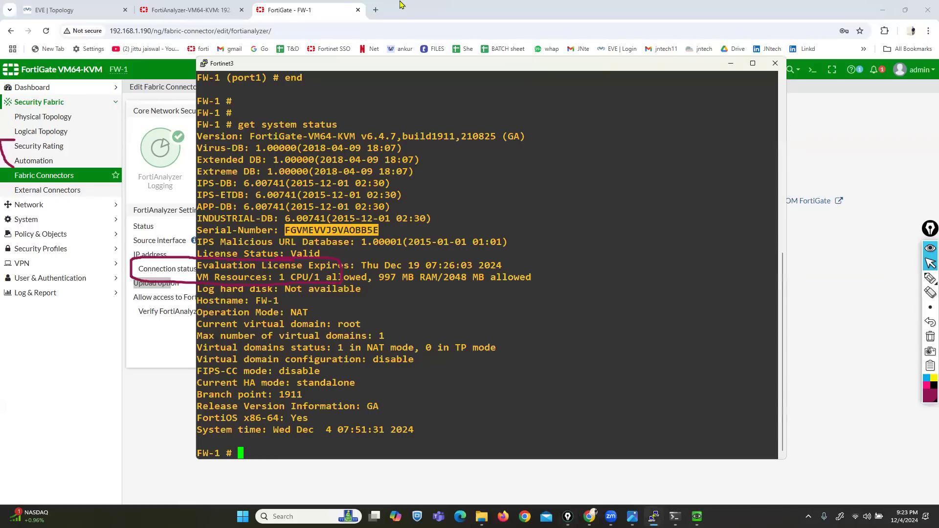
- Ping 192.168.1.180 from FW-1 with 0% packet loss, then hide the terminal
{"action": "left_click_drag", "start_coordinate": [393, 63], "coordinate": [511, 258]}
{"action": "type", "text": "e"}
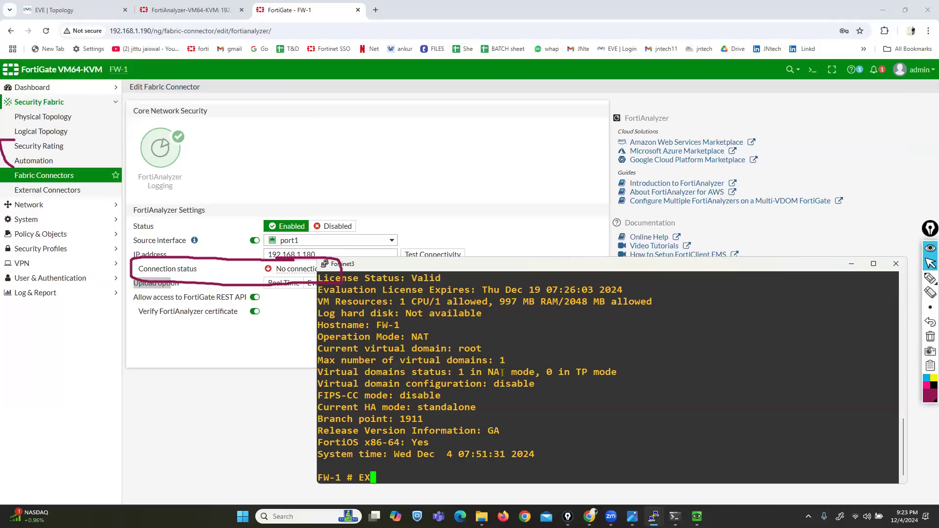
{"action": "type", "text": "xecute ping 192.16"}
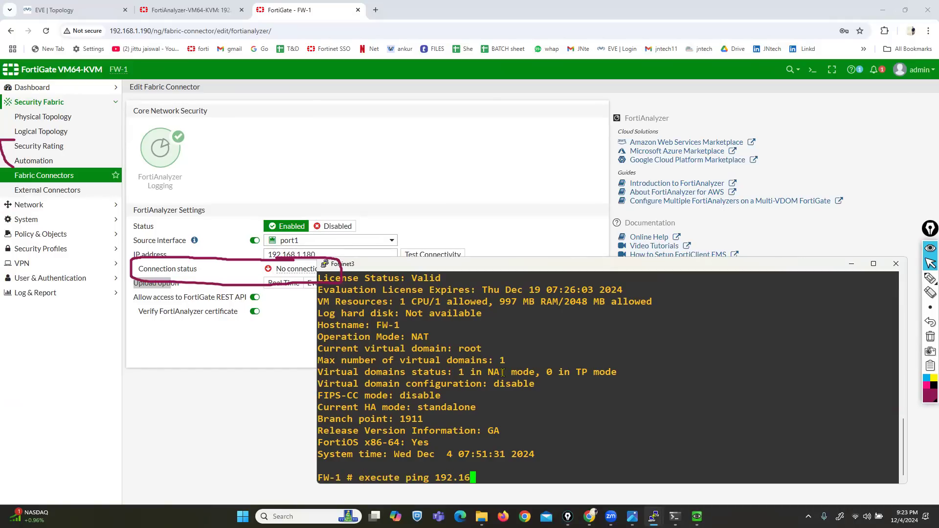
{"action": "type", "text": "8.1.180"}
{"action": "key", "text": "Return"}
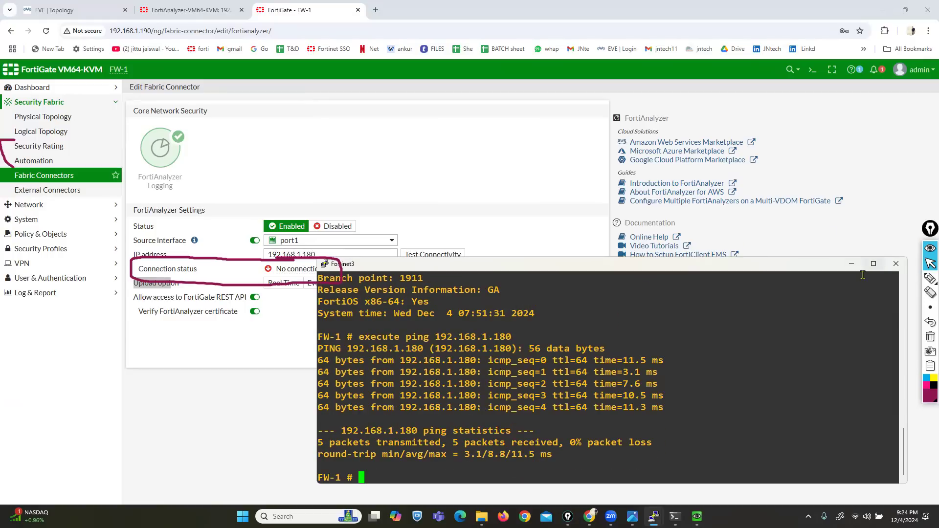
{"action": "left_click", "coordinate": [851, 264]}
- Mark below the Connection status line with the pen, then clear all annotations
{"action": "mouse_move", "coordinate": [929, 278]}
{"action": "left_click", "coordinate": [899, 282]}
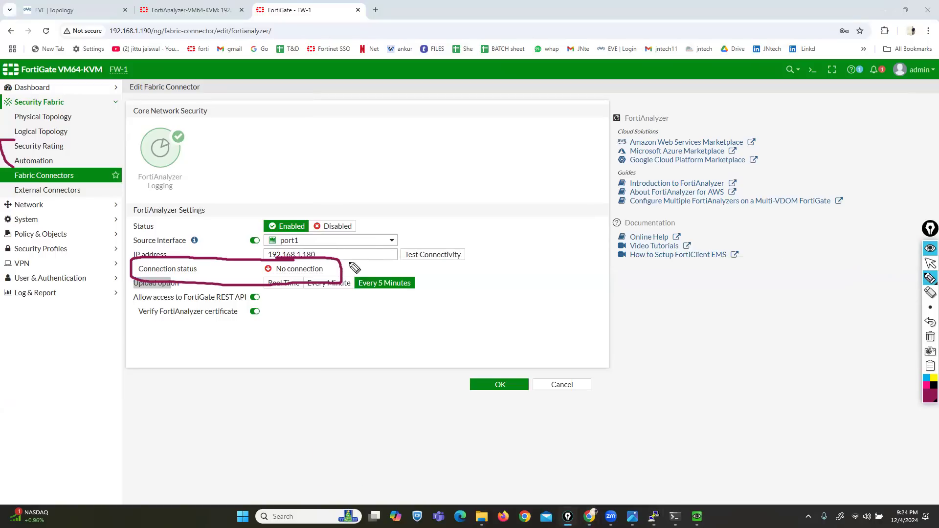
{"action": "left_click_drag", "start_coordinate": [281, 315], "coordinate": [287, 279]}
{"action": "left_click", "coordinate": [930, 263]}
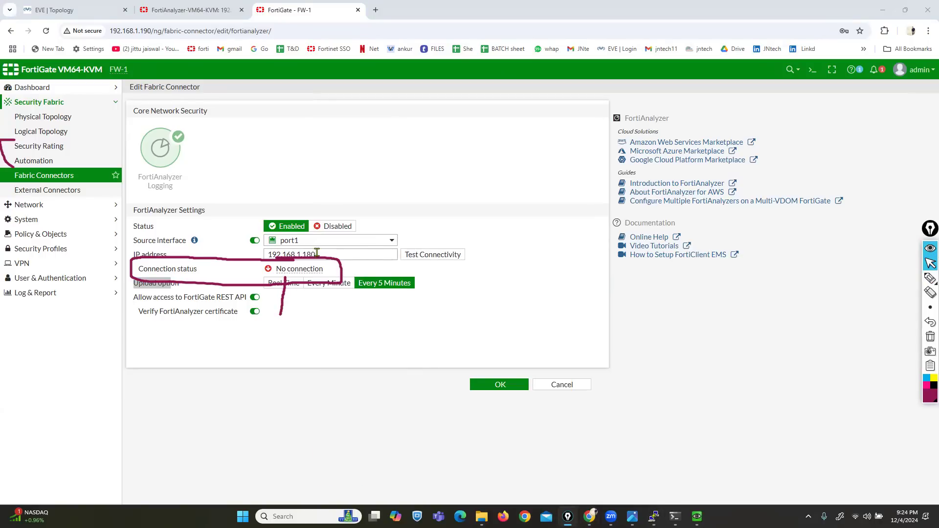
{"action": "left_click", "coordinate": [930, 337]}
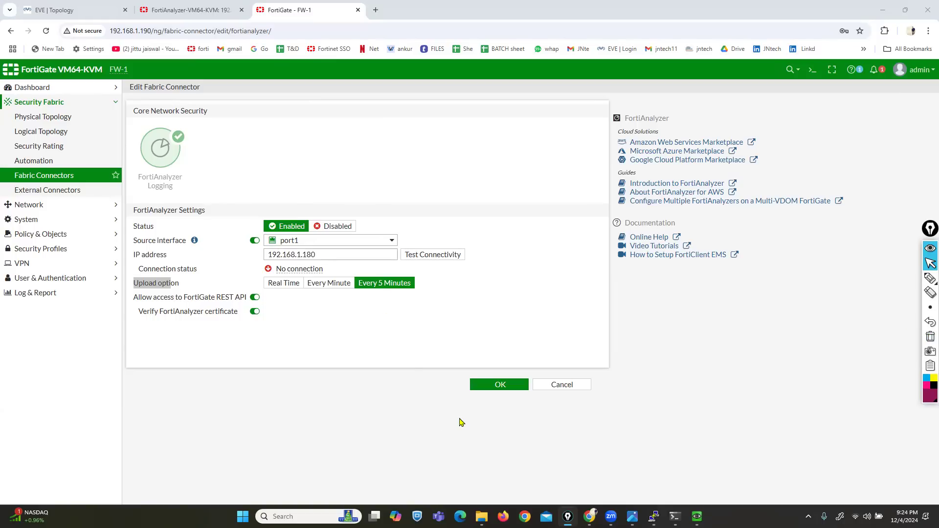
- Open FOR CONNECTIITY ISSUE.txt from the FORTI ANALYZER folder
{"action": "key", "text": "alt+Tab"}
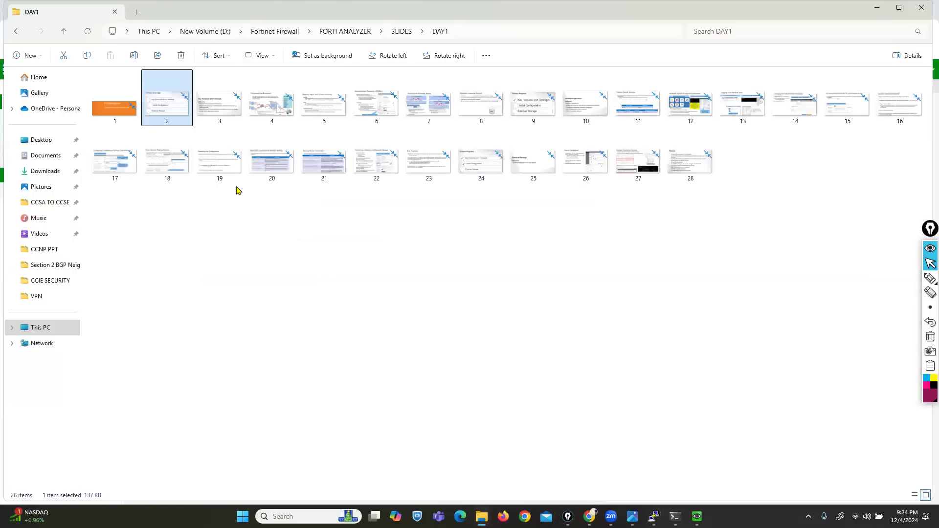
{"action": "key", "text": "BackSpace"}
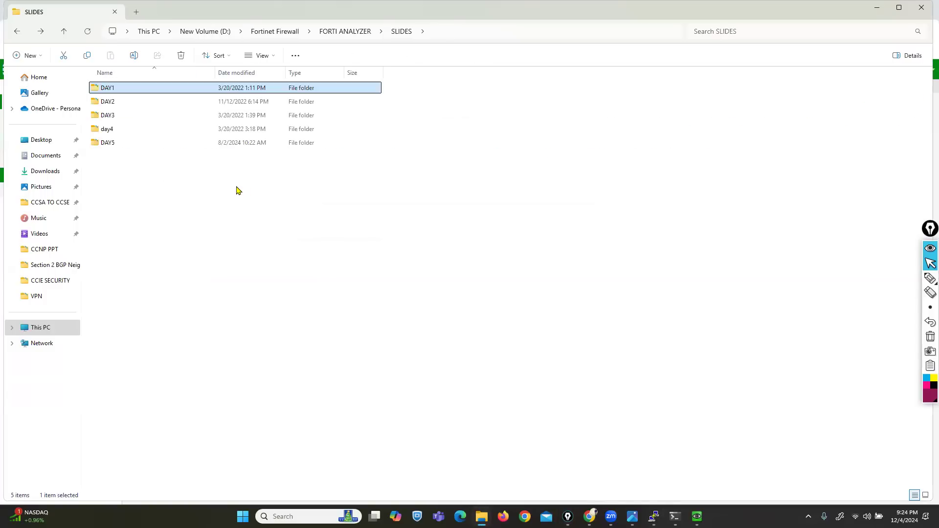
{"action": "key", "text": "BackSpace"}
{"action": "key", "text": "Down"}
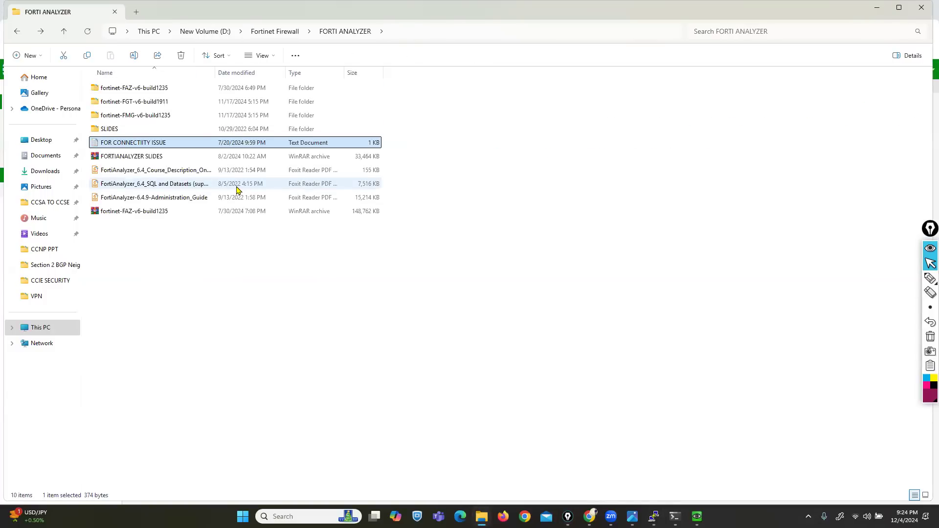
{"action": "key", "text": "Return"}
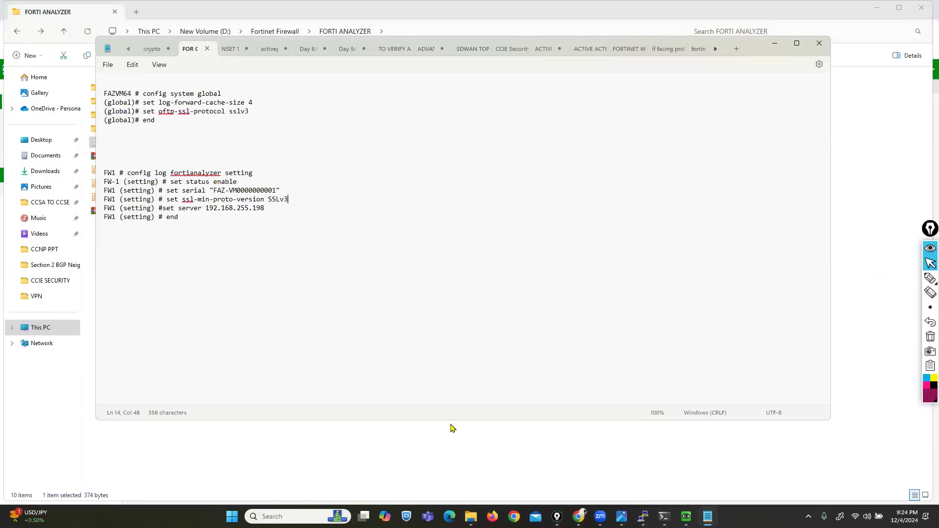
- Enlarge the Notepad window and zoom the notes text to 260%
{"action": "left_click_drag", "start_coordinate": [447, 421], "coordinate": [448, 461]}
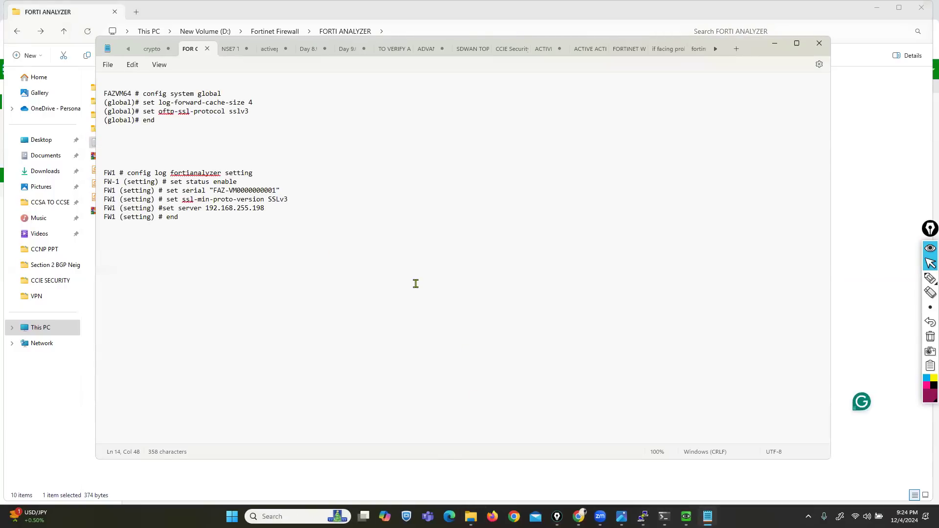
{"action": "scroll", "coordinate": [416, 284], "scroll_direction": "up", "scroll_amount": 16}
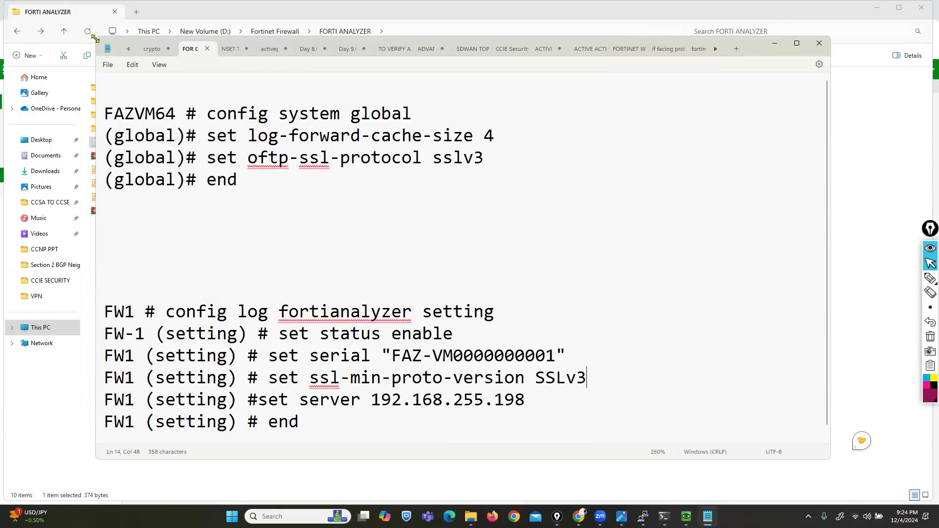
{"action": "left_click_drag", "start_coordinate": [95, 39], "coordinate": [19, 10]}
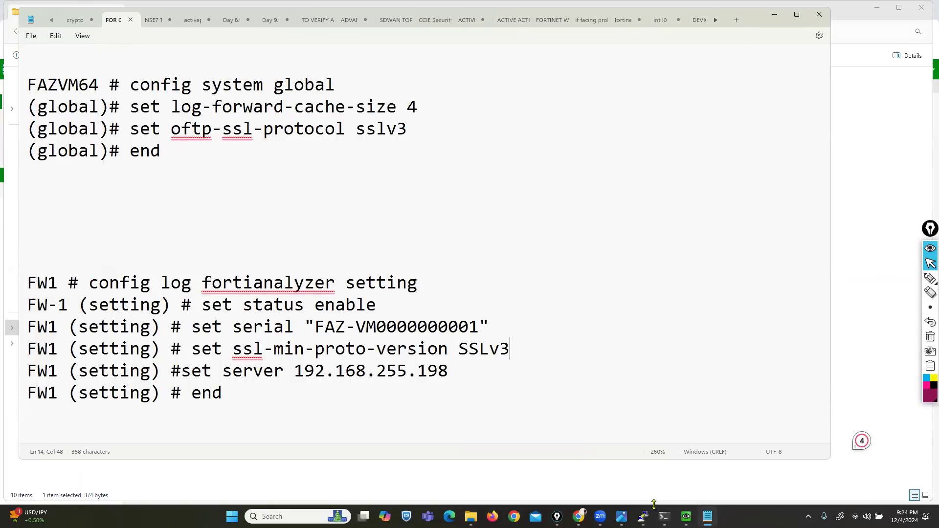
- Bring the FAZ PuTTY session forward and enter config system global
{"action": "left_click", "coordinate": [643, 516]}
{"action": "left_click", "coordinate": [589, 467]}
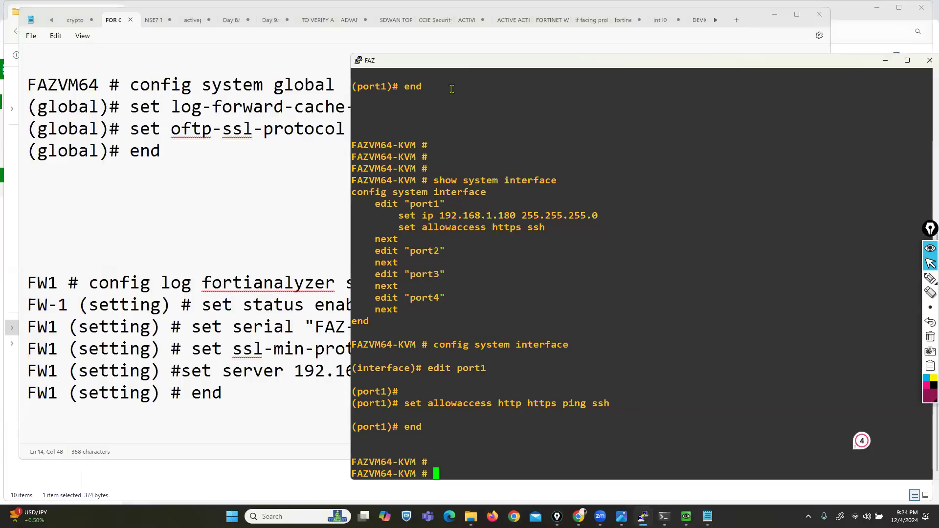
{"action": "left_click_drag", "start_coordinate": [456, 61], "coordinate": [440, 177]}
{"action": "type", "text": "config system global"}
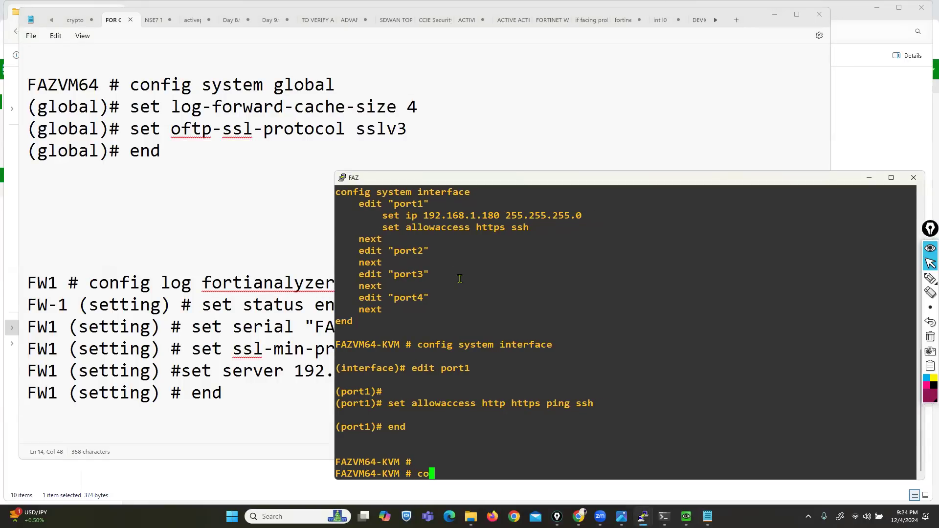
{"action": "key", "text": "Return"}
- Set log-forward-cache-size 4 (confirming y) and oftp-ssl-protocol sslv3, then end to save
{"action": "type", "text": "set log-forward-cache-size"}
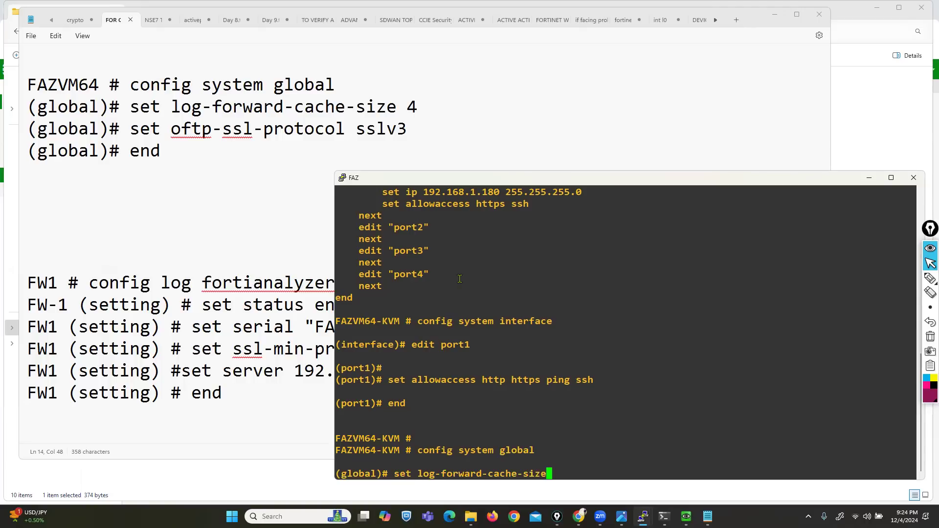
{"action": "type", "text": " 4"}
{"action": "key", "text": "Return"}
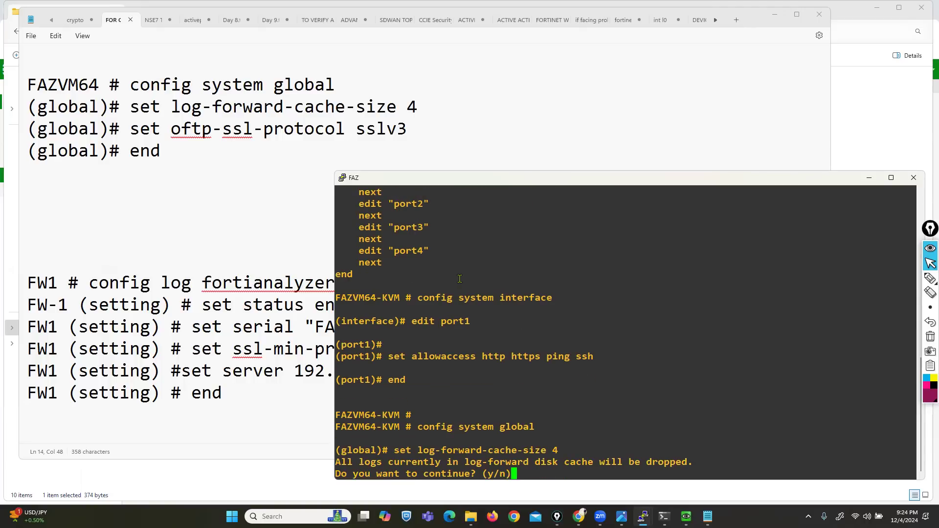
{"action": "type", "text": "y"}
{"action": "type", "text": "set oftp-ssl-protocol "}
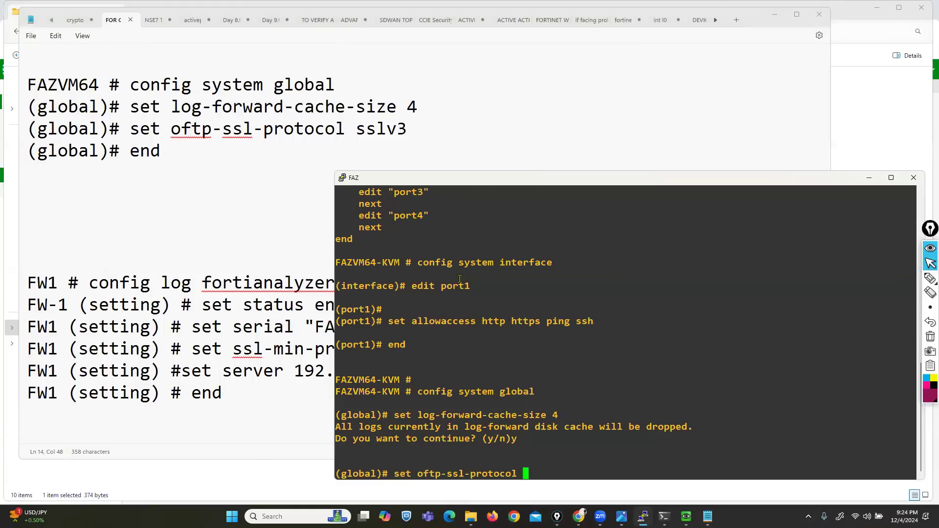
{"action": "type", "text": "sslv3"}
{"action": "key", "text": "Return"}
{"action": "type", "text": "end"}
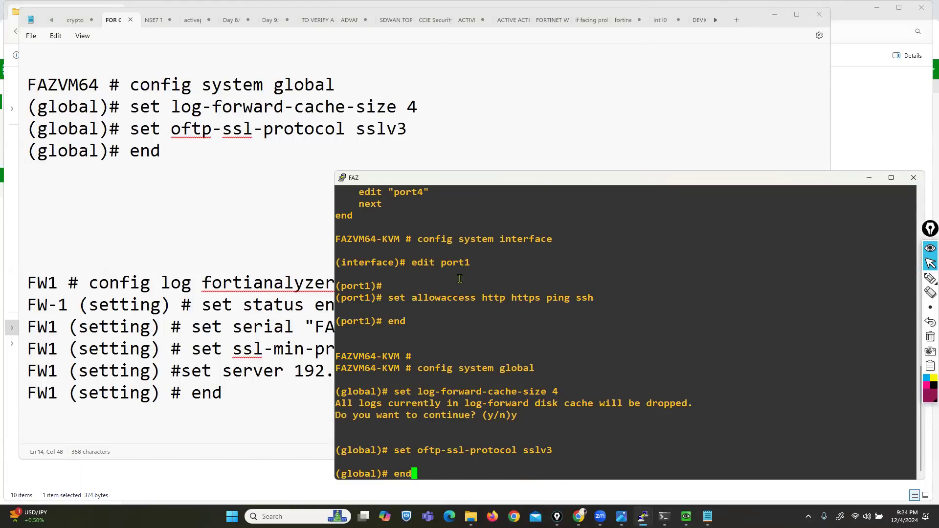
{"action": "key", "text": "Return"}
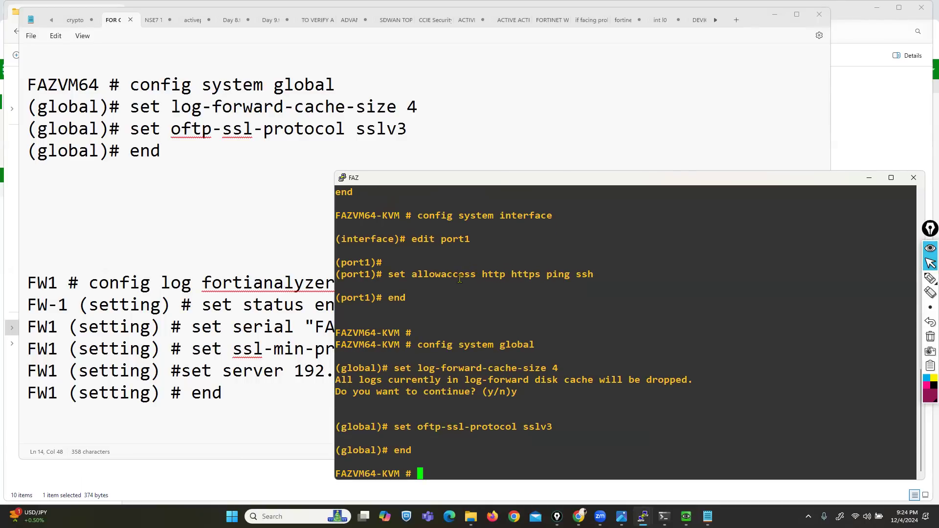
{"action": "key", "text": "Return"}
{"action": "key", "text": "Return"}
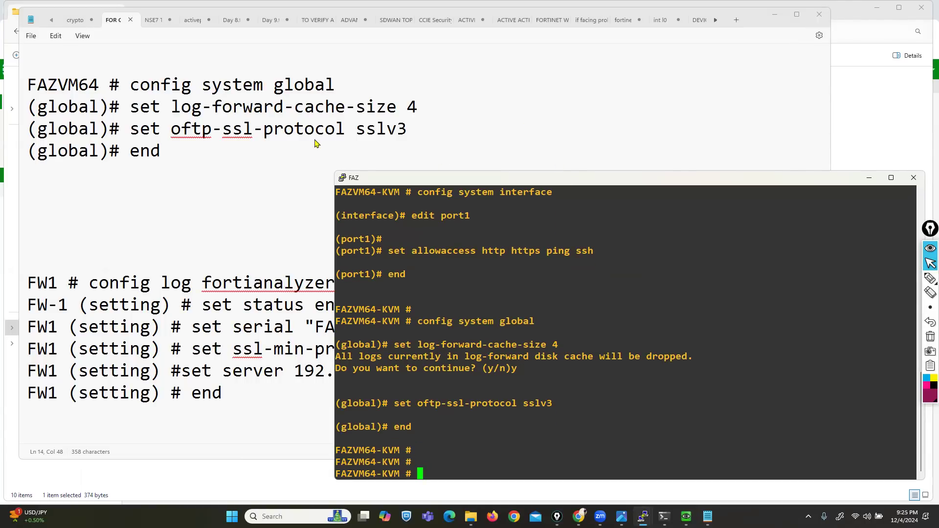
- Bring up the FW-1 console, type 'config system', and return to the Fabric Connector page
{"action": "left_click_drag", "start_coordinate": [570, 182], "coordinate": [316, 141]}
{"action": "left_click", "coordinate": [618, 138]}
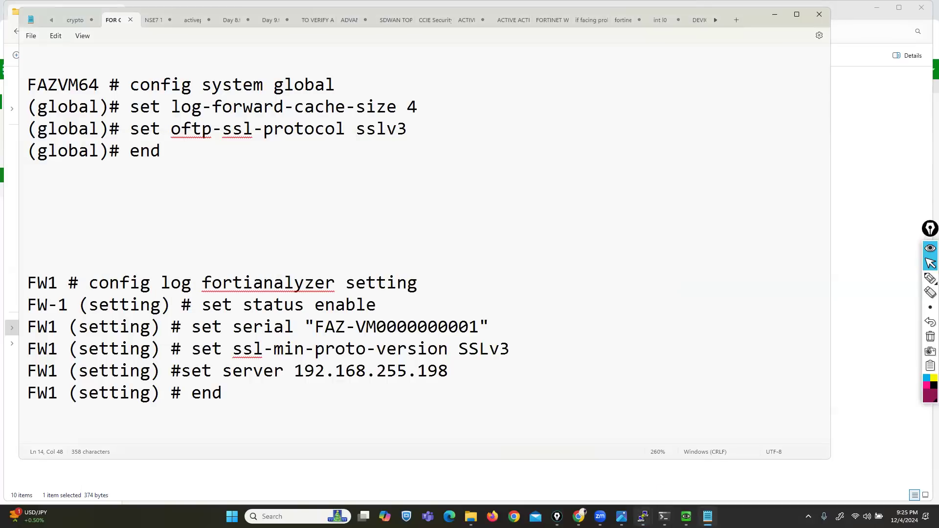
{"action": "mouse_move", "coordinate": [643, 516]}
{"action": "left_click", "coordinate": [679, 475]}
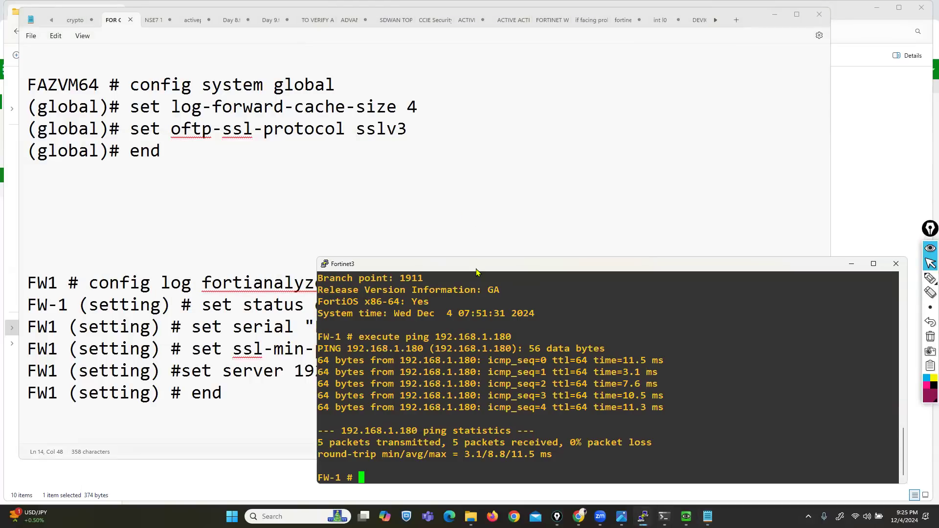
{"action": "left_click_drag", "start_coordinate": [479, 268], "coordinate": [501, 41]}
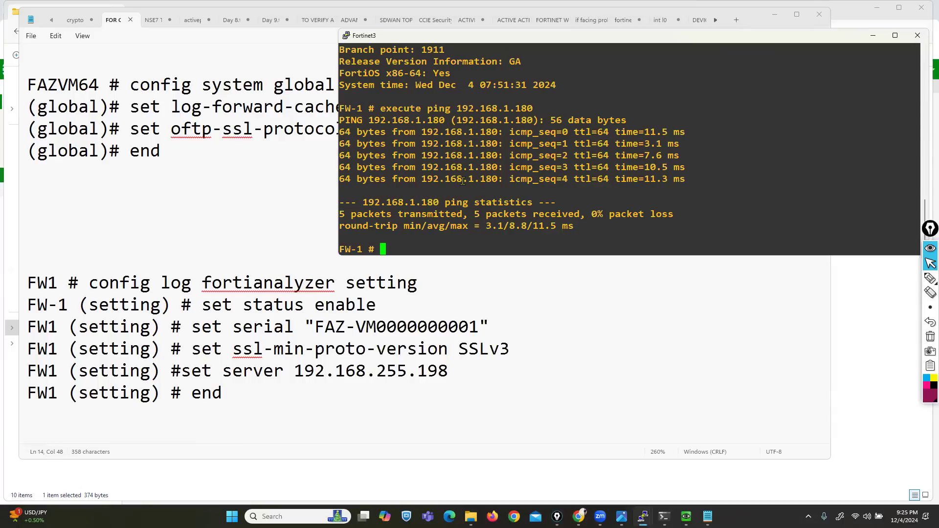
{"action": "key", "text": "Return"}
{"action": "key", "text": "Return"}
{"action": "key", "text": "Return"}
{"action": "type", "text": "config system"}
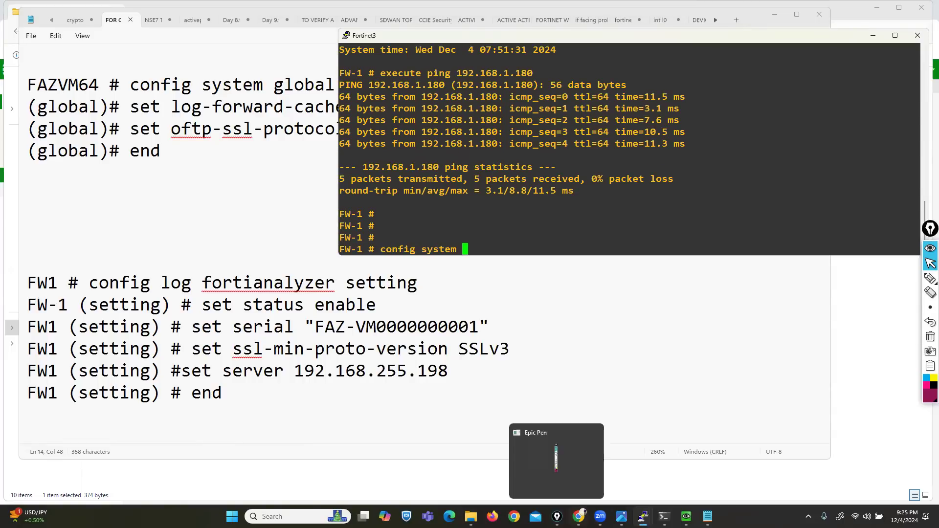
{"action": "left_click", "coordinate": [579, 517]}
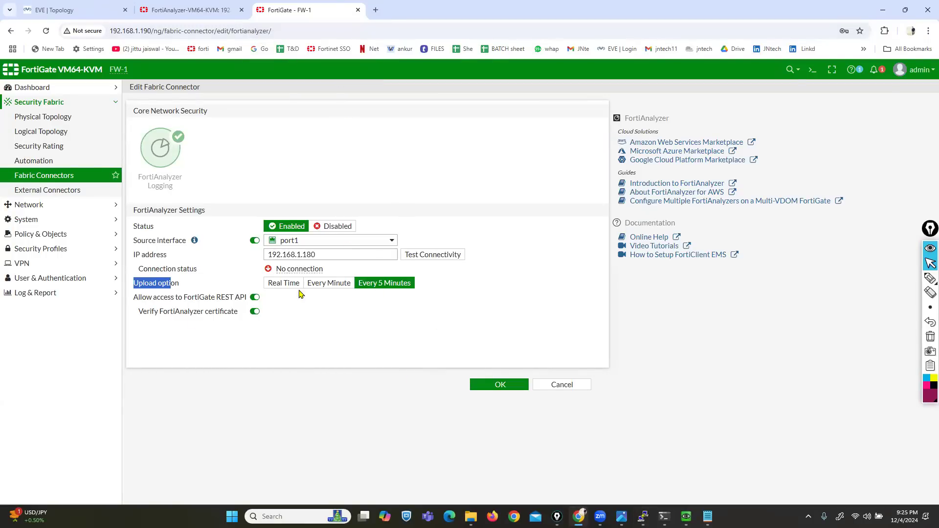
- In Log Settings, enable Send logs to FortiAnalyzer with source interface port1
{"action": "left_click", "coordinate": [31, 293]}
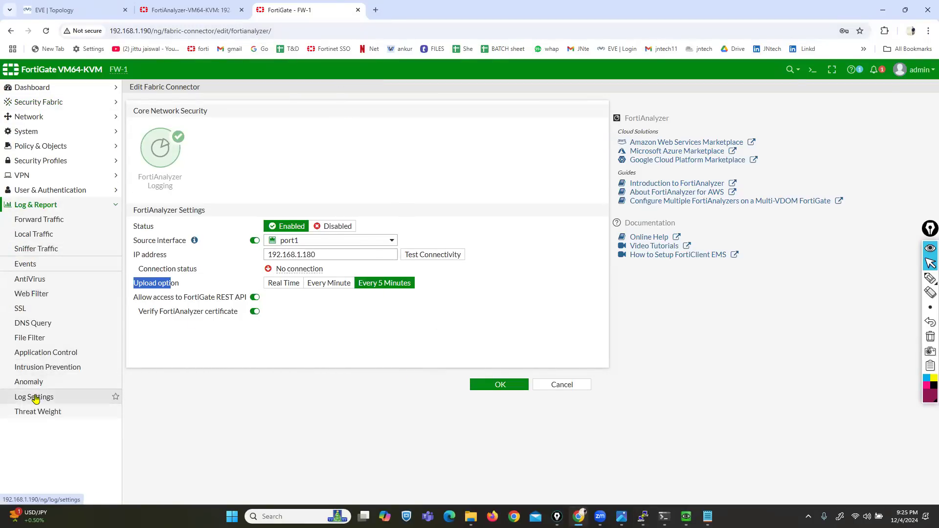
{"action": "left_click", "coordinate": [35, 399]}
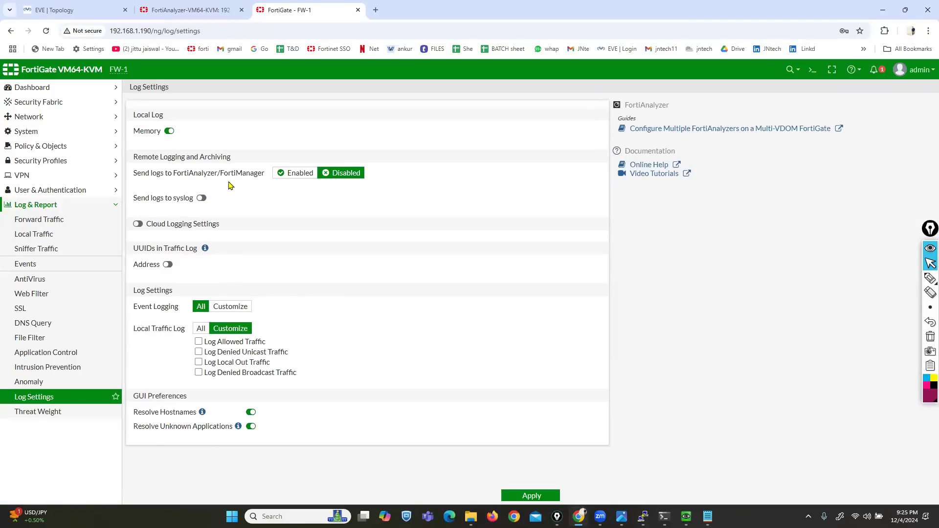
{"action": "left_click", "coordinate": [295, 174]}
{"action": "left_click_drag", "start_coordinate": [146, 174], "coordinate": [237, 188]}
{"action": "left_click", "coordinate": [263, 188]}
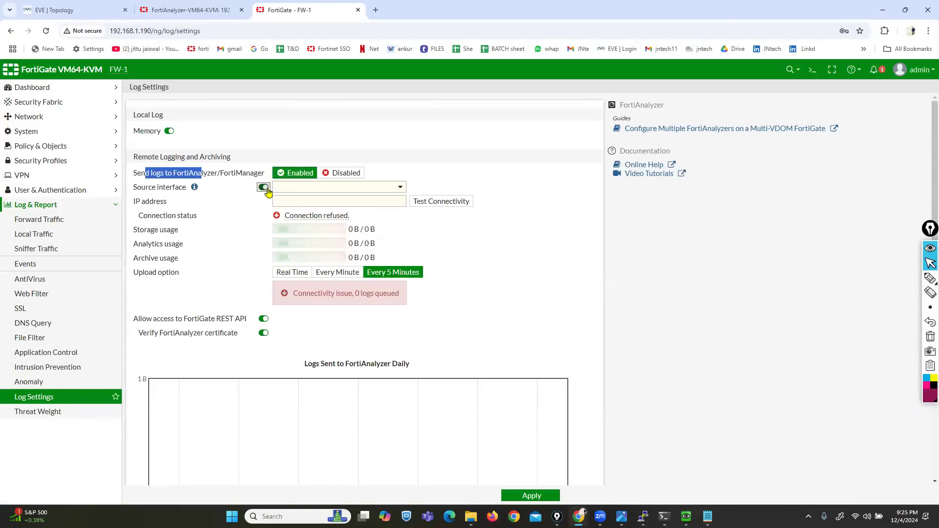
{"action": "left_click", "coordinate": [365, 189]}
{"action": "left_click", "coordinate": [306, 214]}
- Enter FortiAnalyzer IP 192.168.1.180 and test connectivity, which reports No connection
{"action": "left_click", "coordinate": [310, 203]}
{"action": "type", "text": "192.1"}
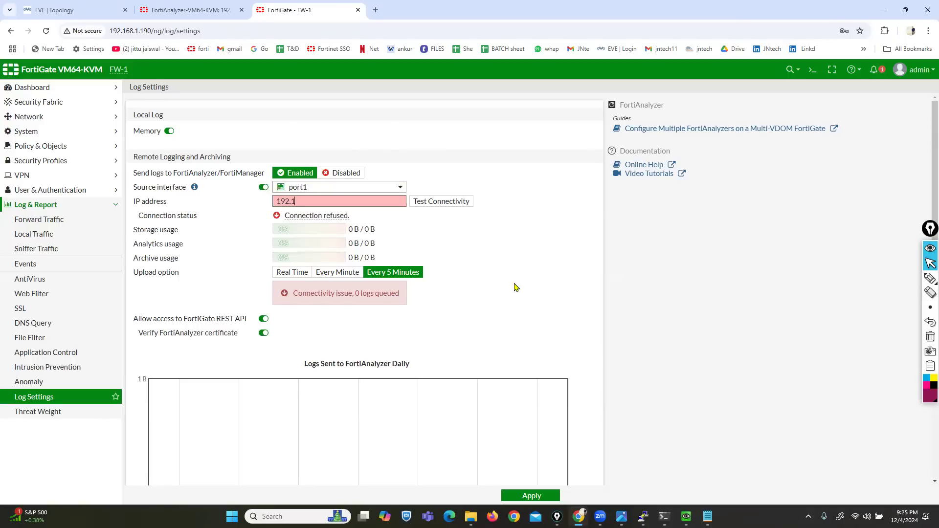
{"action": "type", "text": "68.1.180"}
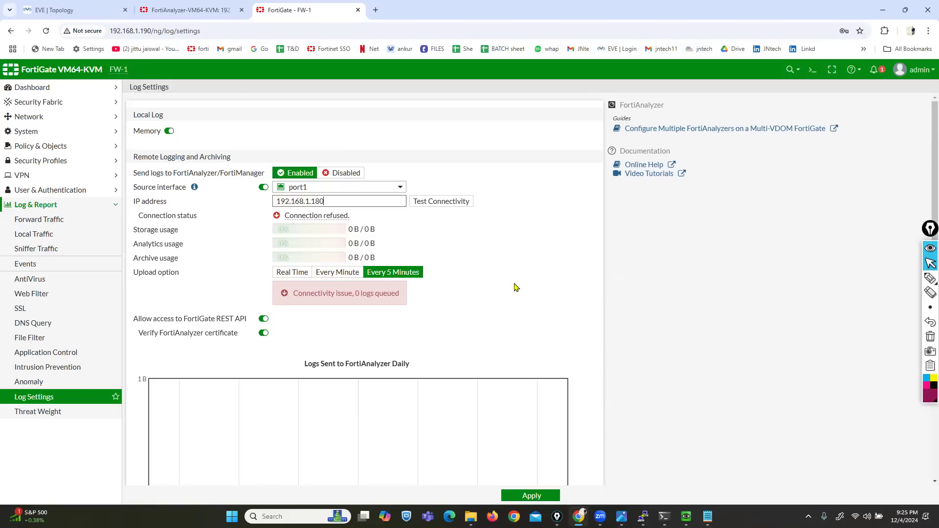
{"action": "left_click", "coordinate": [451, 204]}
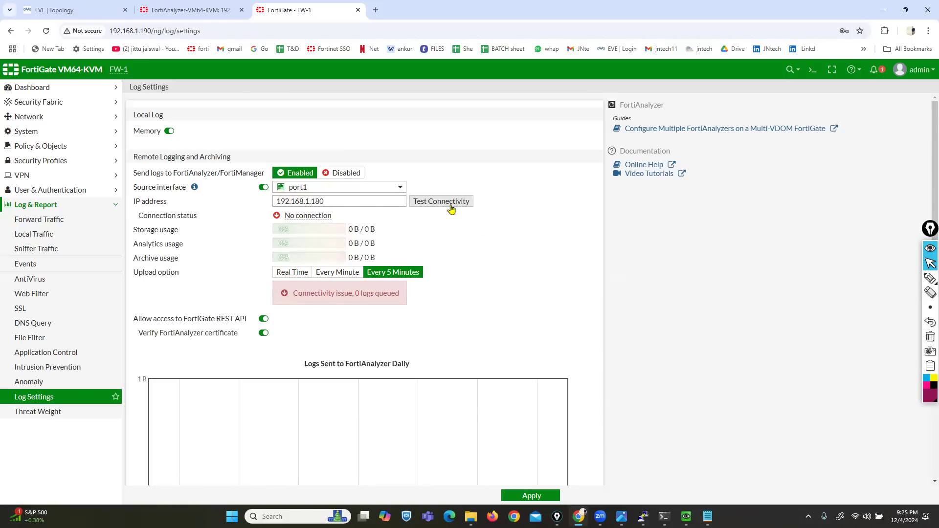
{"action": "left_click_drag", "start_coordinate": [290, 216], "coordinate": [328, 216]}
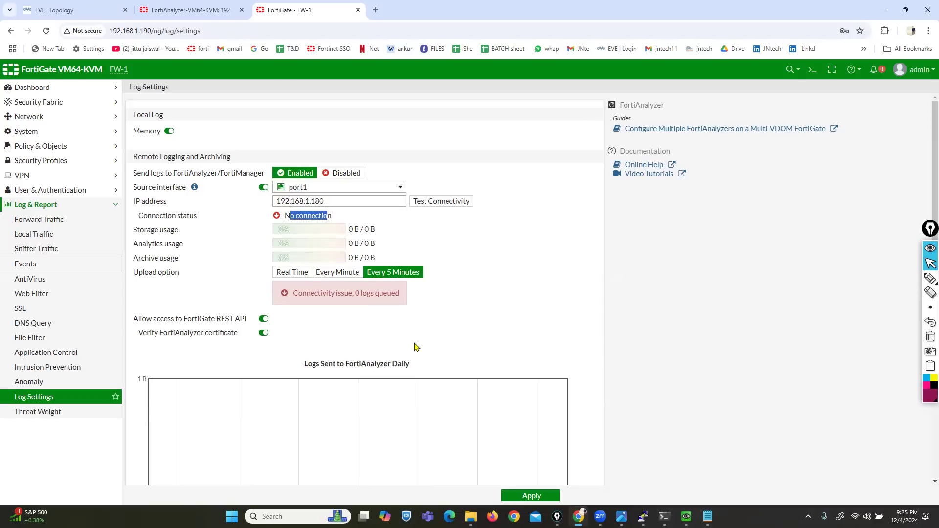
{"action": "left_click_drag", "start_coordinate": [294, 294], "coordinate": [384, 296]}
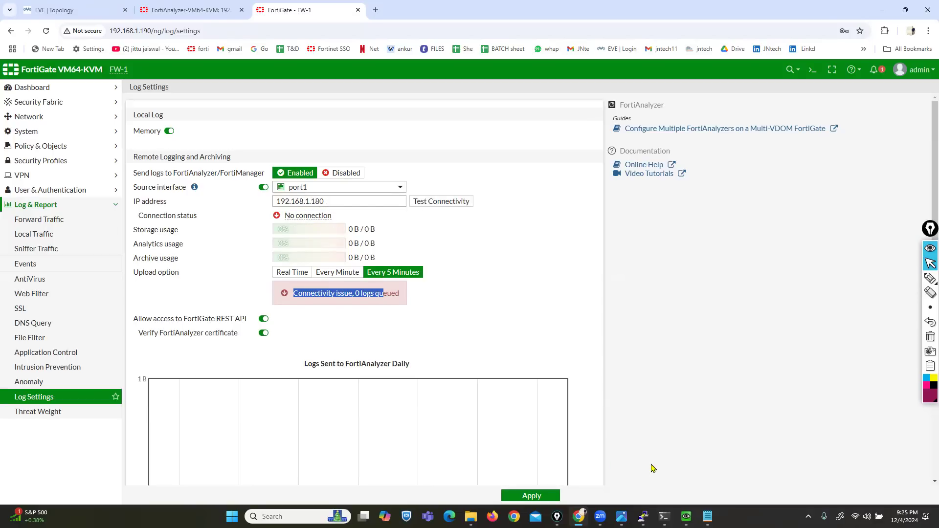
{"action": "key", "text": "alt+Tab"}
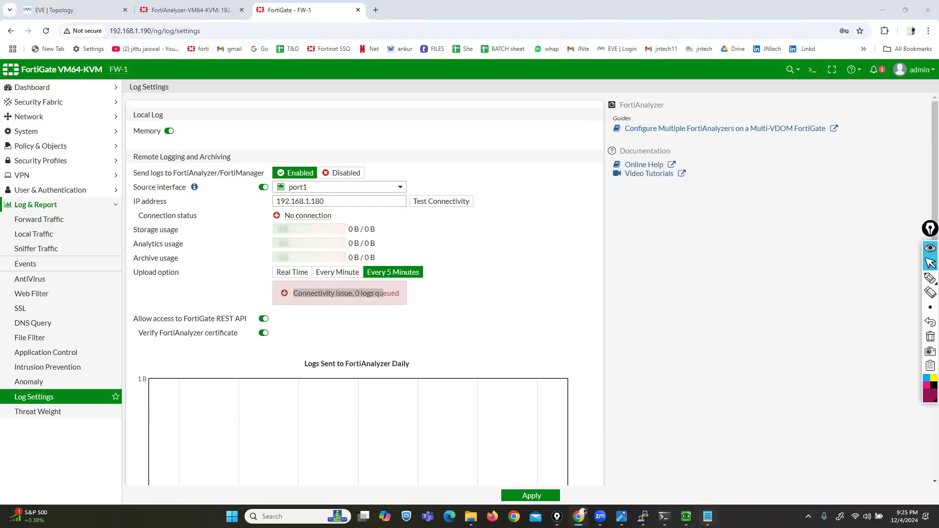
- On the FW-1 console, enter config log fortianalyzer setting
{"action": "mouse_move", "coordinate": [686, 516]}
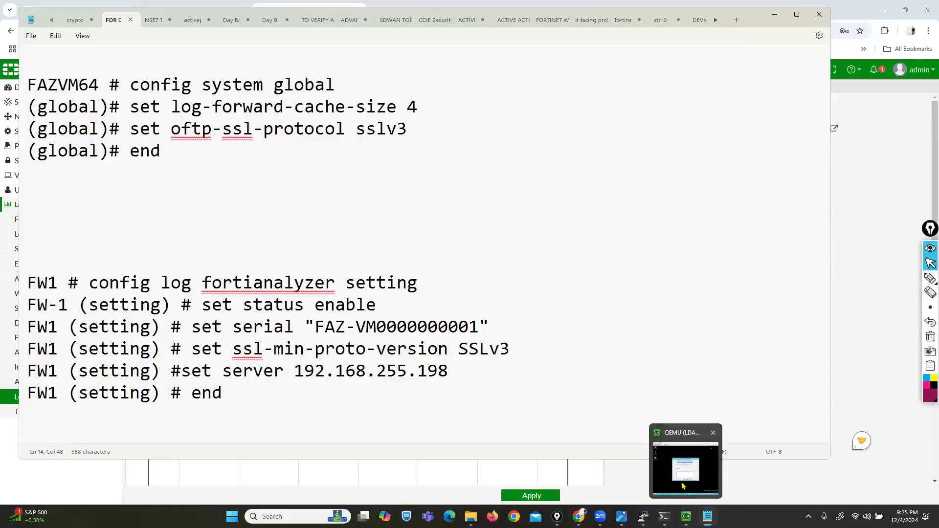
{"action": "mouse_move", "coordinate": [643, 517]}
{"action": "left_click", "coordinate": [693, 468]}
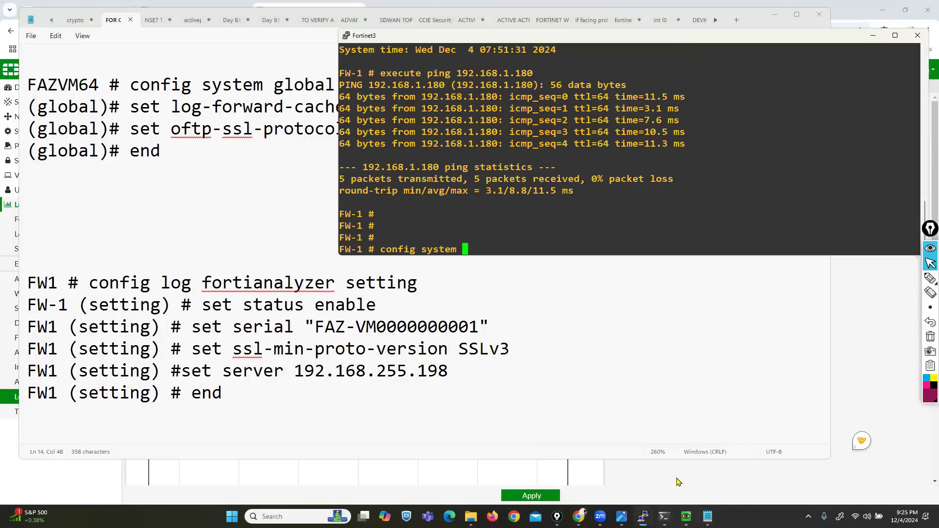
{"action": "left_click_drag", "start_coordinate": [581, 37], "coordinate": [553, 38]}
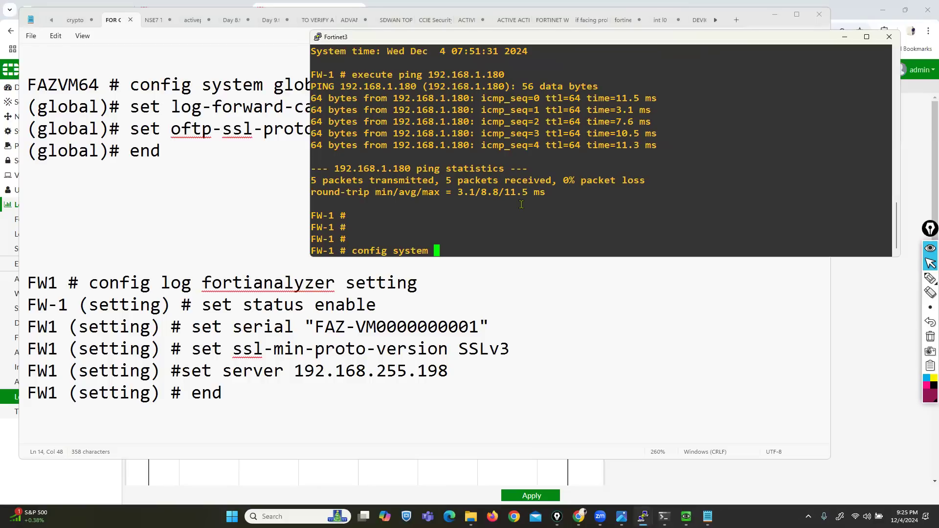
{"action": "key", "text": "BackSpace"}
{"action": "key", "text": "BackSpace"}
{"action": "key", "text": "BackSpace"}
{"action": "key", "text": "BackSpace"}
{"action": "key", "text": "BackSpace"}
{"action": "key", "text": "BackSpace"}
{"action": "key", "text": "BackSpace"}
{"action": "type", "text": "log go"}
{"action": "key", "text": "BackSpace"}
{"action": "key", "text": "BackSpace"}
{"action": "type", "text": "g"}
{"action": "key", "text": "BackSpace"}
{"action": "type", "text": "f"}
{"action": "key", "text": "Tab"}
{"action": "type", "text": "s"}
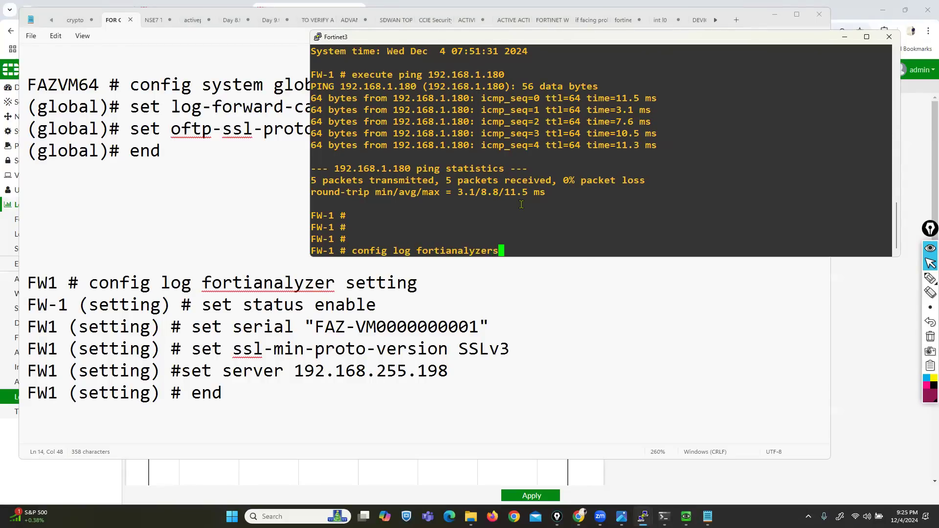
{"action": "key", "text": "BackSpace"}
{"action": "type", "text": "set"}
{"action": "key", "text": "Tab"}
{"action": "key", "text": "Return"}
- Set status enable and begin a set serial "" entry with the caret inside the quotes
{"action": "type", "text": "set a"}
{"action": "key", "text": "BackSpace"}
{"action": "type", "text": "stat"}
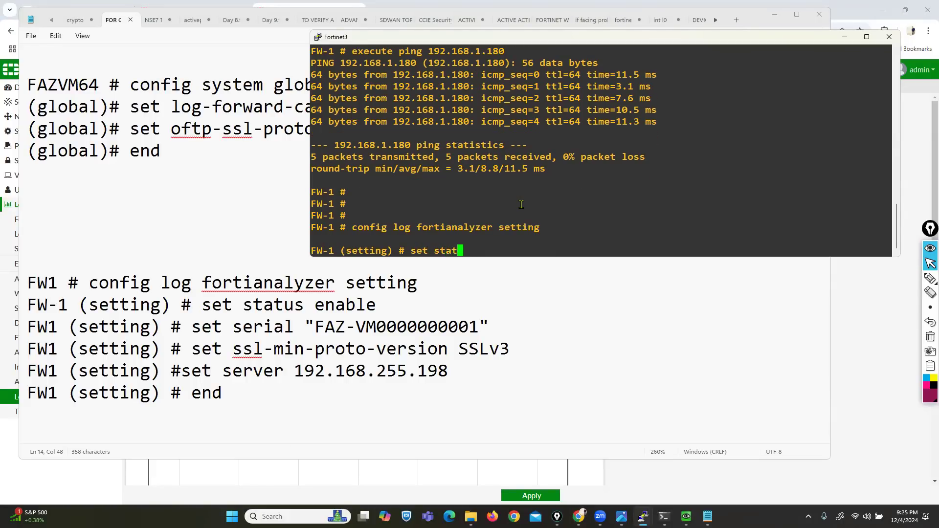
{"action": "key", "text": "Tab"}
{"action": "type", "text": "en"}
{"action": "key", "text": "Tab"}
{"action": "key", "text": "Return"}
{"action": "type", "text": "s"}
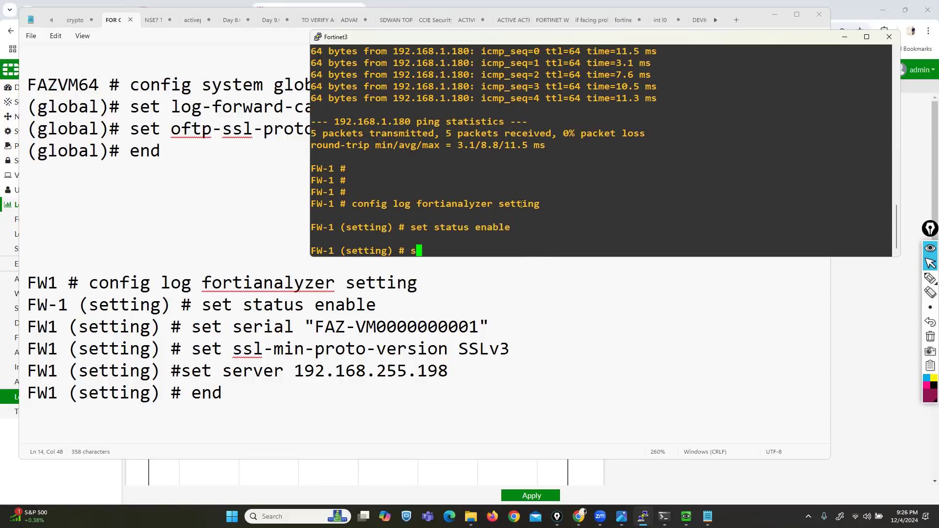
{"action": "type", "text": "et server"}
{"action": "key", "text": "BackSpace"}
{"action": "key", "text": "BackSpace"}
{"action": "key", "text": "BackSpace"}
{"action": "key", "text": "BackSpace"}
{"action": "key", "text": "BackSpace"}
{"action": "key", "text": "BackSpace"}
{"action": "type", "text": "serial \"\""}
{"action": "key", "text": "Left"}
- Run get system status on the FortiAnalyzer console
{"action": "left_click", "coordinate": [590, 459]}
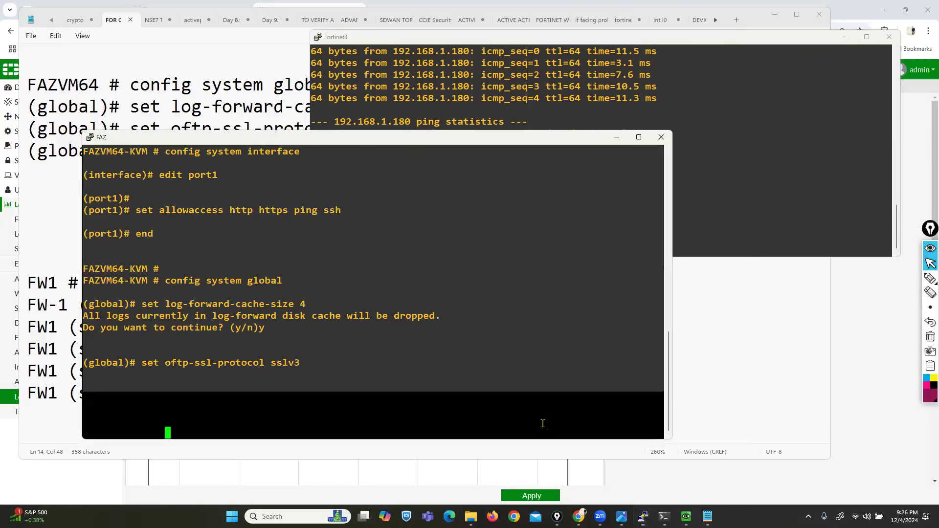
{"action": "scroll", "coordinate": [286, 303], "scroll_direction": "up", "scroll_amount": 4}
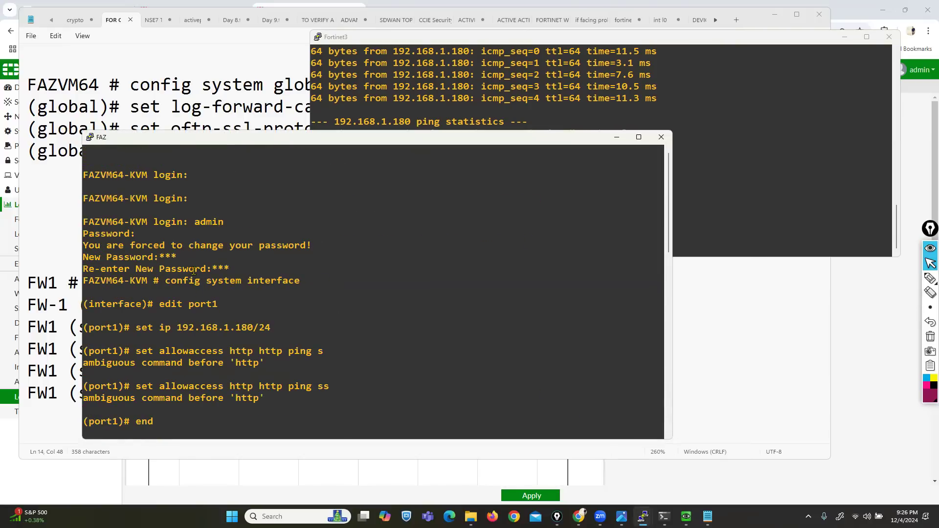
{"action": "scroll", "coordinate": [193, 271], "scroll_direction": "down", "scroll_amount": 10}
{"action": "type", "text": "g"}
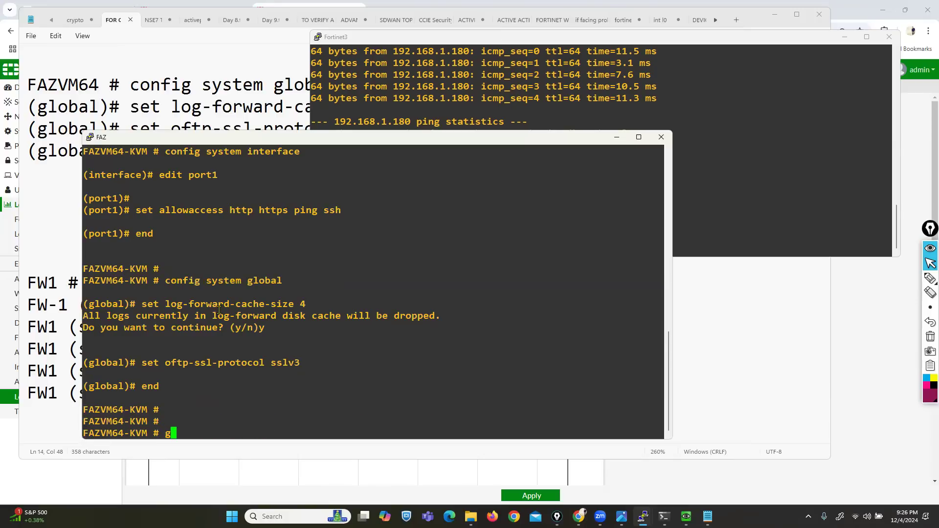
{"action": "type", "text": "et system  status"}
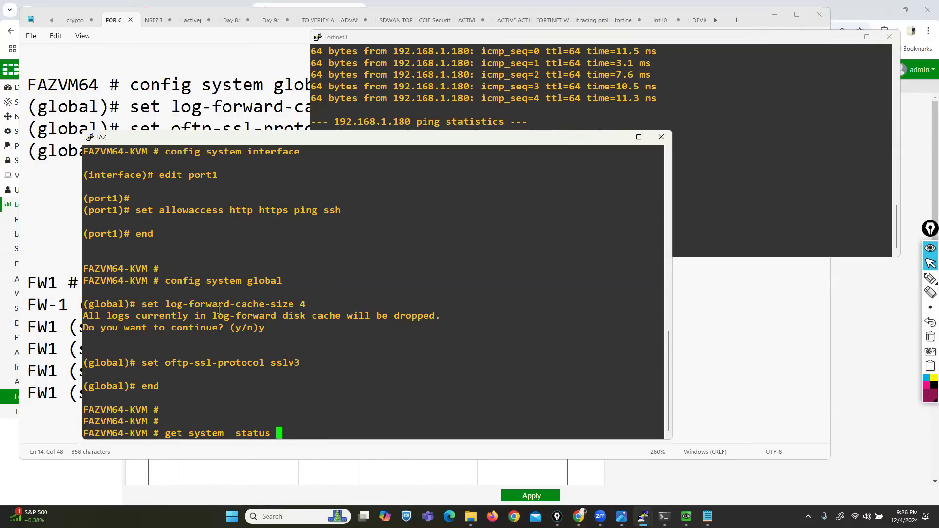
{"action": "key", "text": "Return"}
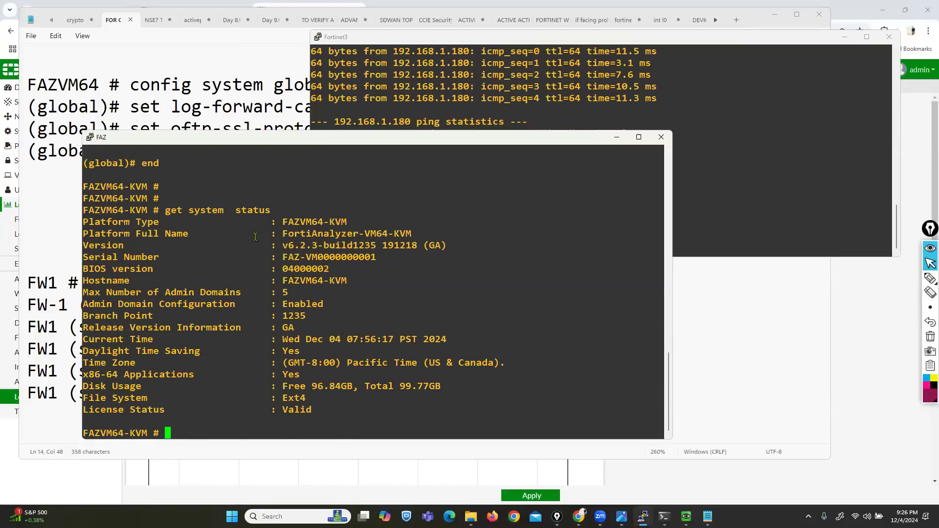
- Copy the FortiAnalyzer serial number into FW-1's set serial quotes and minimize the FAZ console
{"action": "left_click_drag", "start_coordinate": [284, 255], "coordinate": [372, 256]}
{"action": "key", "text": "super+c"}
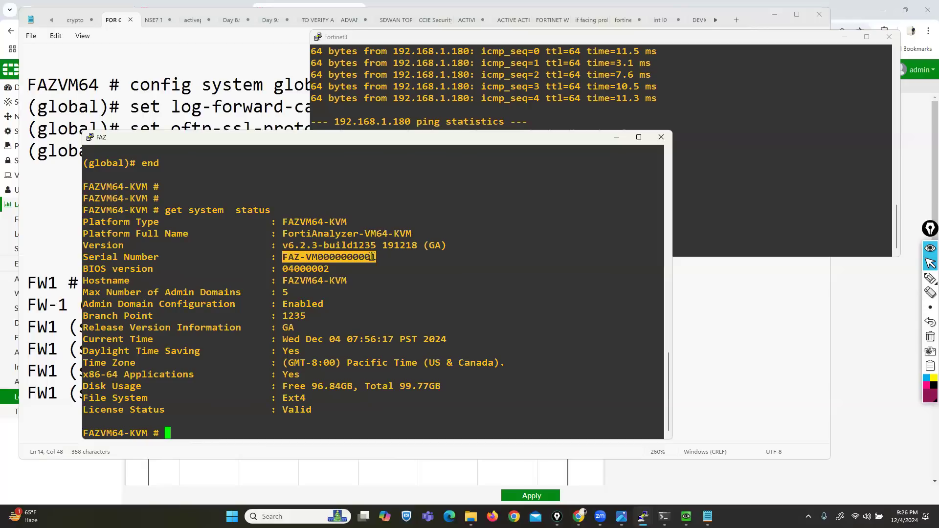
{"action": "left_click", "coordinate": [515, 93]}
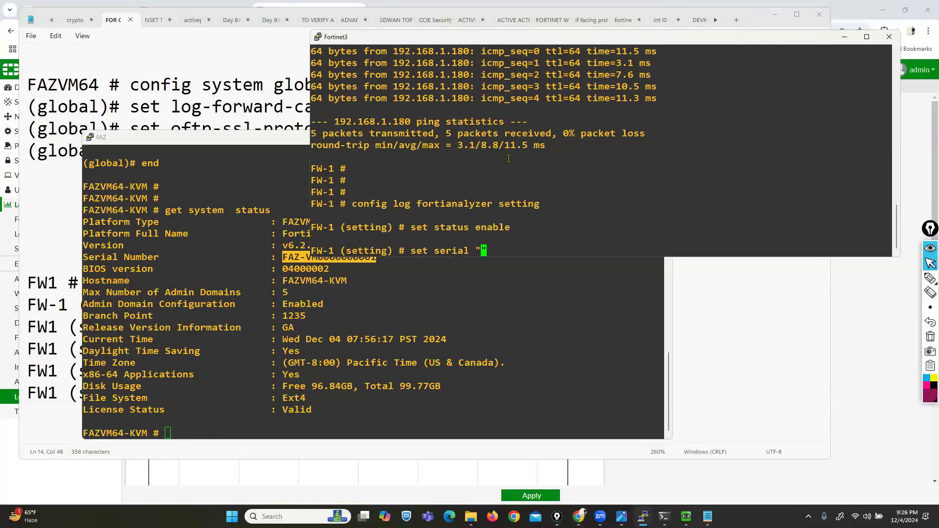
{"action": "right_click", "coordinate": [483, 249]}
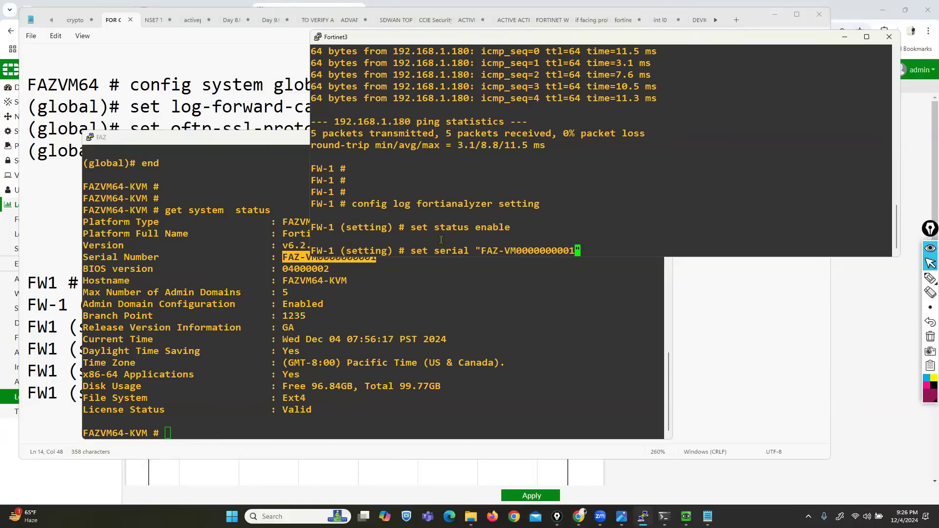
{"action": "left_click", "coordinate": [261, 190]}
{"action": "left_click", "coordinate": [610, 138]}
- Submit the serial and set ssl-min-proto-version SSLv3
{"action": "key", "text": "Return"}
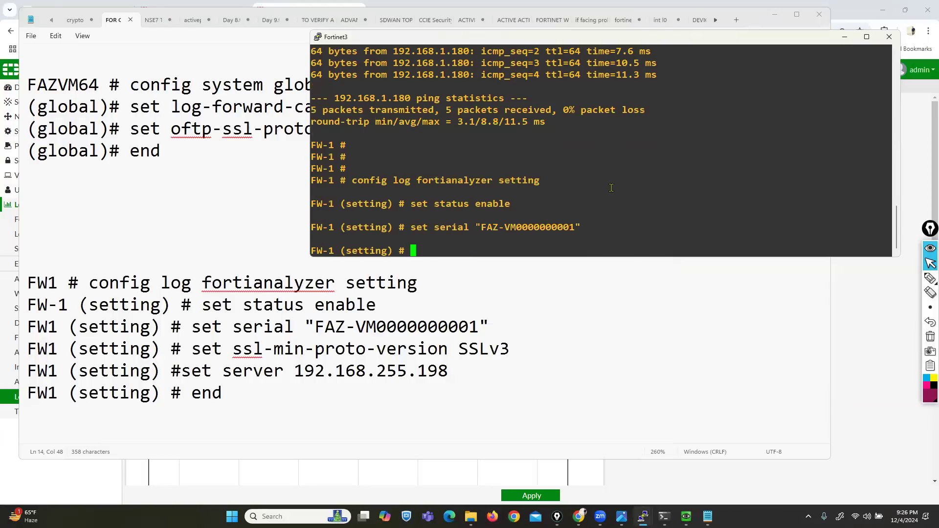
{"action": "type", "text": "SET"}
{"action": "key", "text": "BackSpace"}
{"action": "key", "text": "BackSpace"}
{"action": "key", "text": "BackSpace"}
{"action": "key", "text": "BackSpace"}
{"action": "type", "text": "set "}
{"action": "type", "text": "status"}
{"action": "key", "text": "Tab"}
{"action": "key", "text": "BackSpace"}
{"action": "key", "text": "BackSpace"}
{"action": "key", "text": "BackSpace"}
{"action": "key", "text": "BackSpace"}
{"action": "key", "text": "BackSpace"}
{"action": "type", "text": "sl-min-proto-version "}
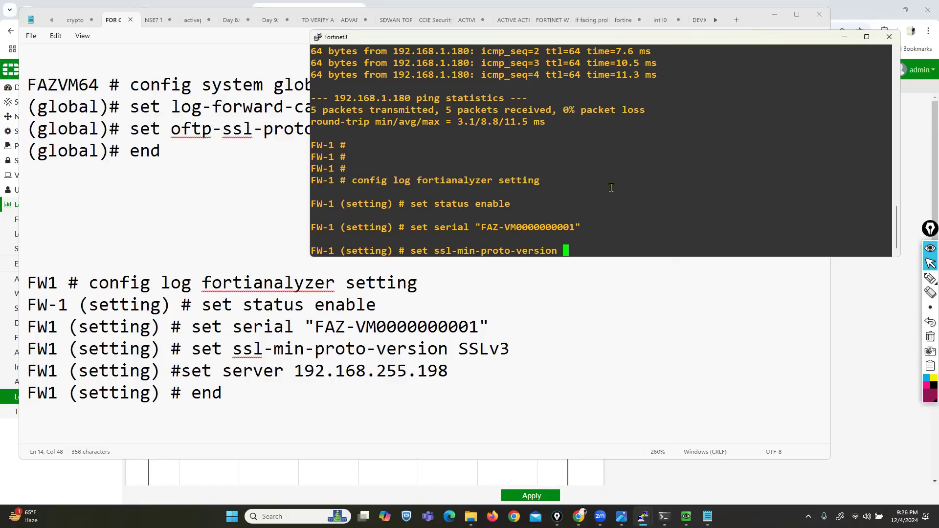
{"action": "type", "text": "SSLv3"}
{"action": "key", "text": "Return"}
- Set server 192.168.1.180, end to save, and return to the FortiGate web page
{"action": "key", "text": "BackSpace"}
{"action": "key", "text": "BackSpace"}
{"action": "type", "text": "set server 192.16"}
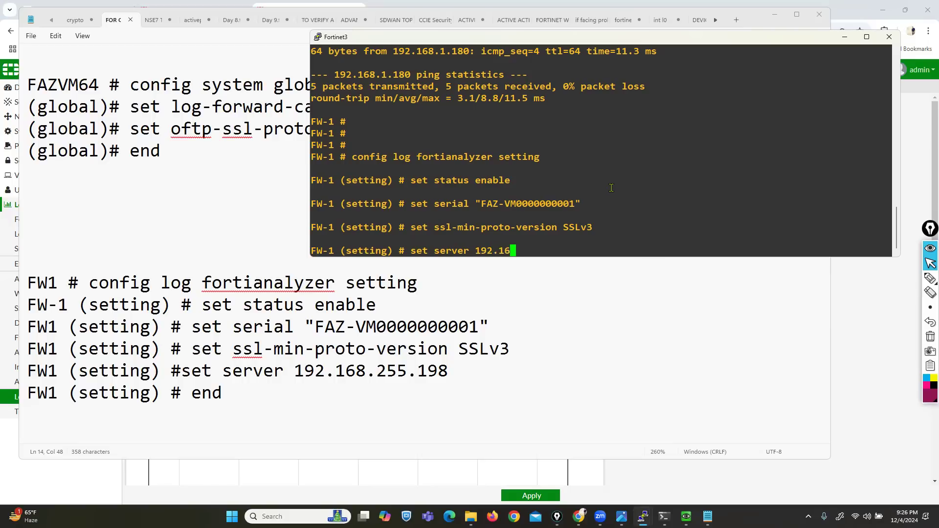
{"action": "type", "text": "8.255."}
{"action": "key", "text": "BackSpace"}
{"action": "key", "text": "BackSpace"}
{"action": "key", "text": "BackSpace"}
{"action": "key", "text": "BackSpace"}
{"action": "type", "text": "1.180"}
{"action": "key", "text": "Return"}
{"action": "type", "text": "end"}
{"action": "key", "text": "Return"}
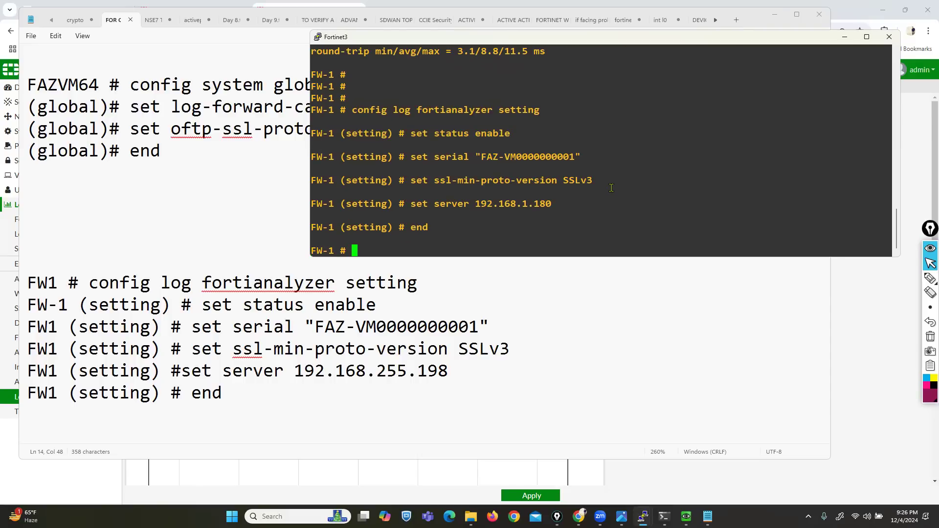
{"action": "left_click", "coordinate": [578, 517]}
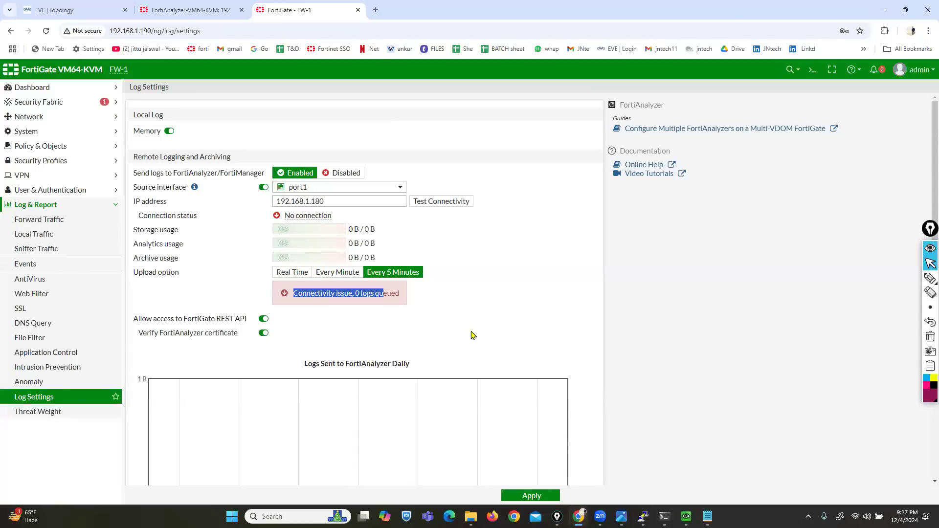
- Retest the FortiAnalyzer connection until Connected, then open Security Fabric > Fabric Connectors
{"action": "left_click", "coordinate": [447, 207]}
{"action": "left_click", "coordinate": [447, 207]}
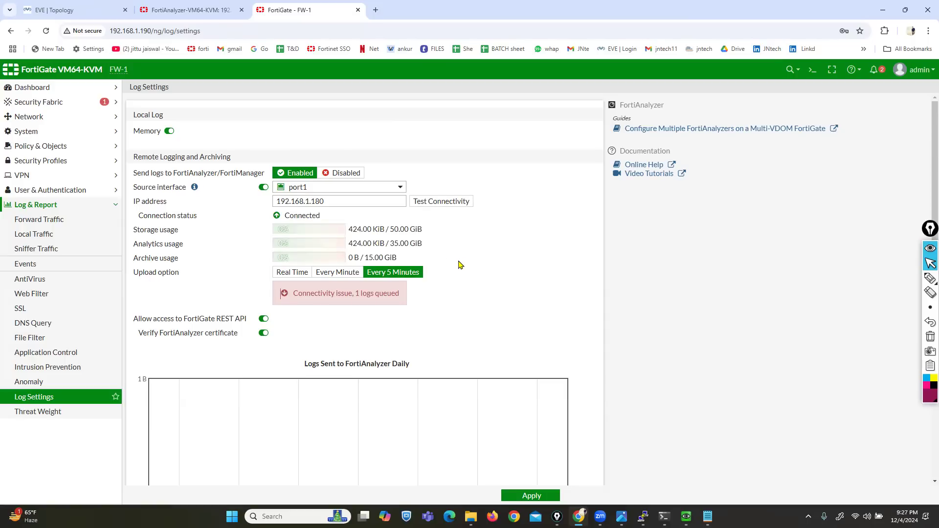
{"action": "left_click", "coordinate": [451, 204]}
{"action": "left_click", "coordinate": [451, 205]}
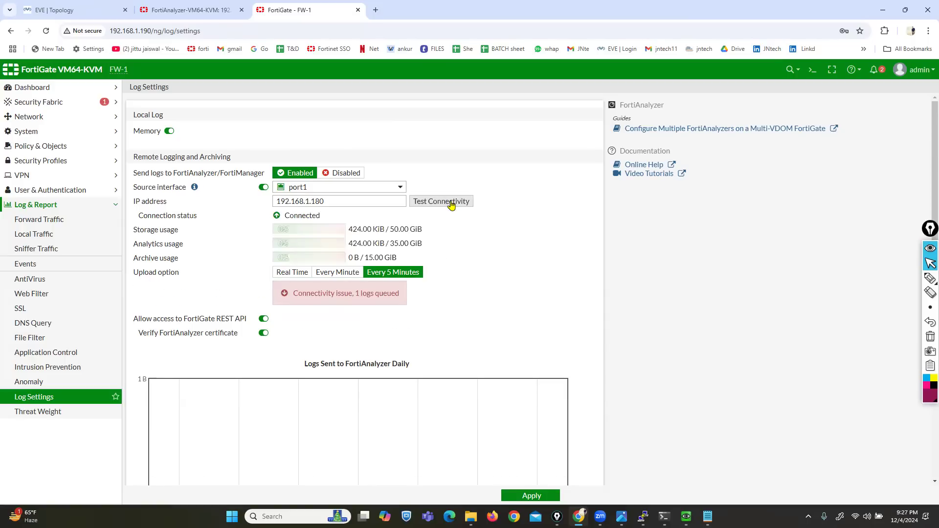
{"action": "left_click", "coordinate": [41, 103]}
{"action": "left_click", "coordinate": [39, 176]}
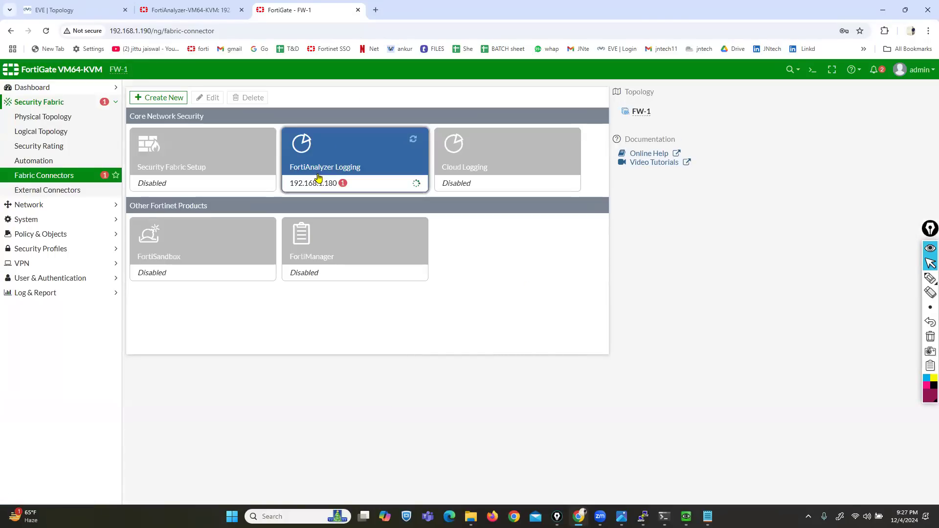
- Edit the FortiAnalyzer Logging connector, test connectivity, set upload option to Real Time and save
{"action": "left_click", "coordinate": [316, 163]}
{"action": "double_click", "coordinate": [317, 163]}
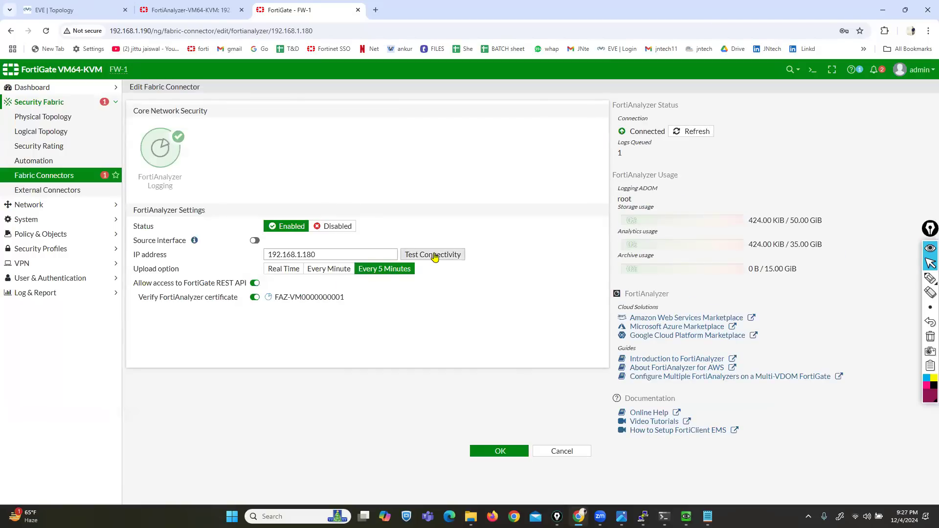
{"action": "left_click", "coordinate": [433, 254]}
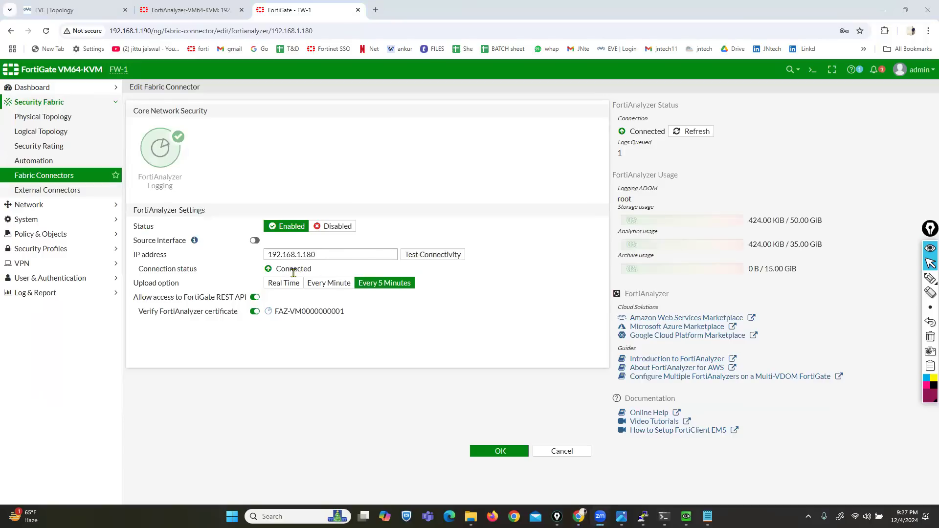
{"action": "left_click", "coordinate": [281, 285]}
{"action": "left_click", "coordinate": [324, 288]}
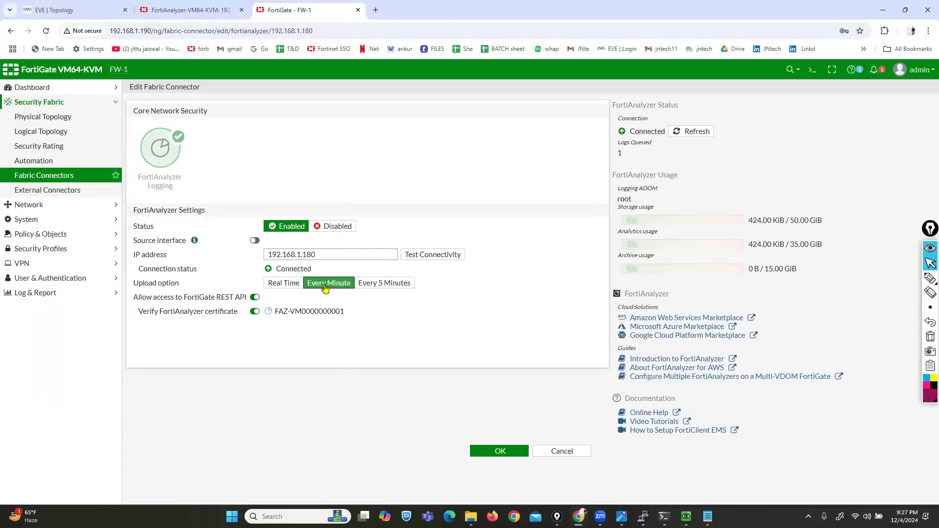
{"action": "left_click", "coordinate": [380, 286]}
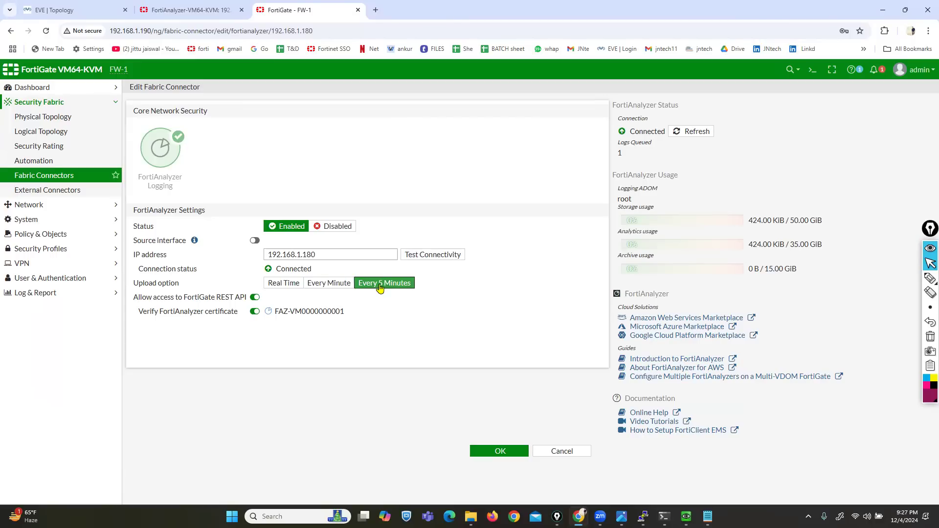
{"action": "left_click", "coordinate": [276, 287]}
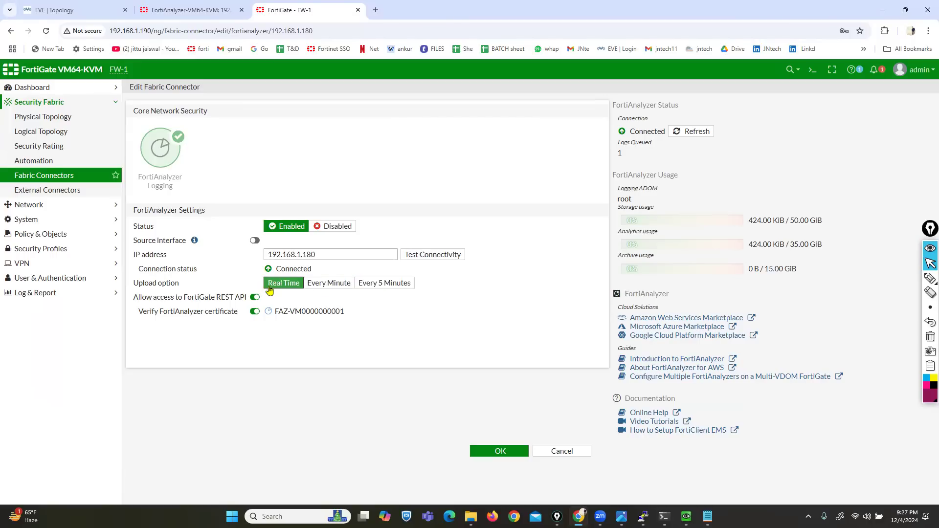
{"action": "left_click", "coordinate": [498, 450]}
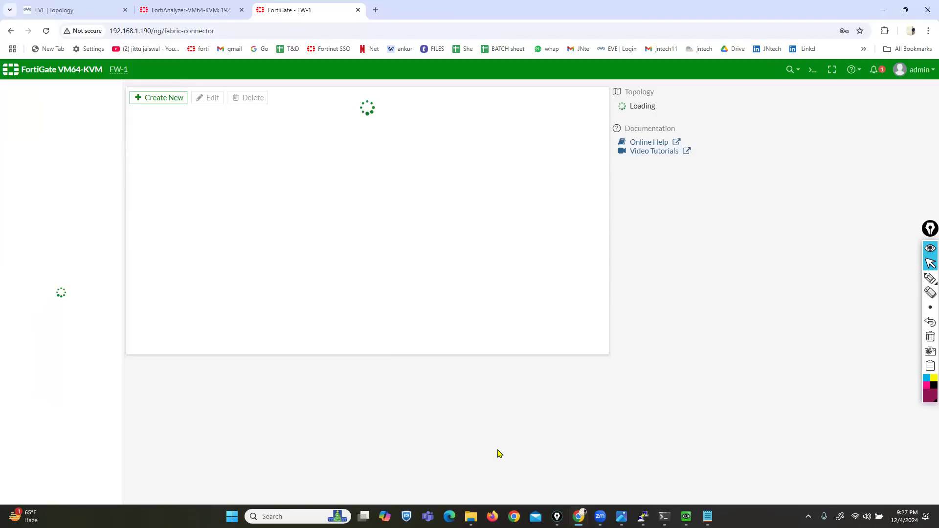
- In FortiAnalyzer Device Manager, highlight the FW-1 entry and its Logs status
{"action": "left_click", "coordinate": [208, 9]}
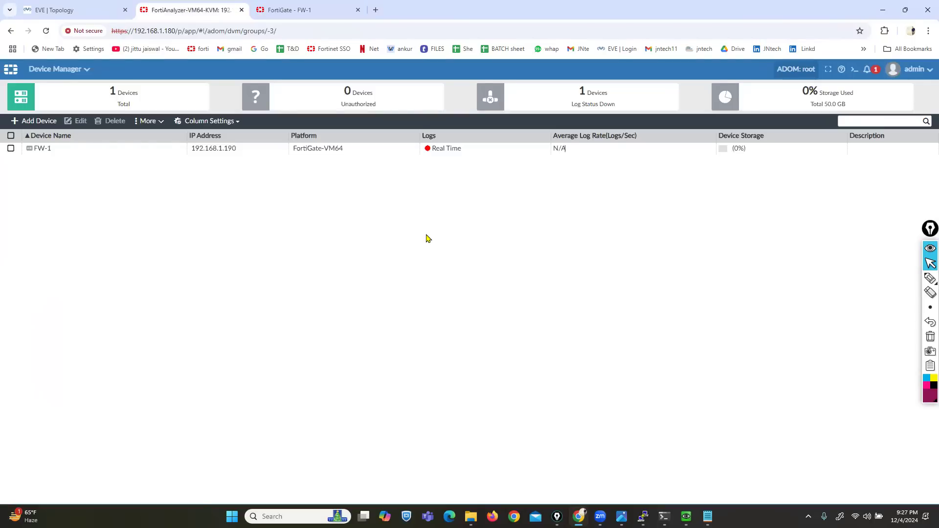
{"action": "left_click", "coordinate": [925, 280]}
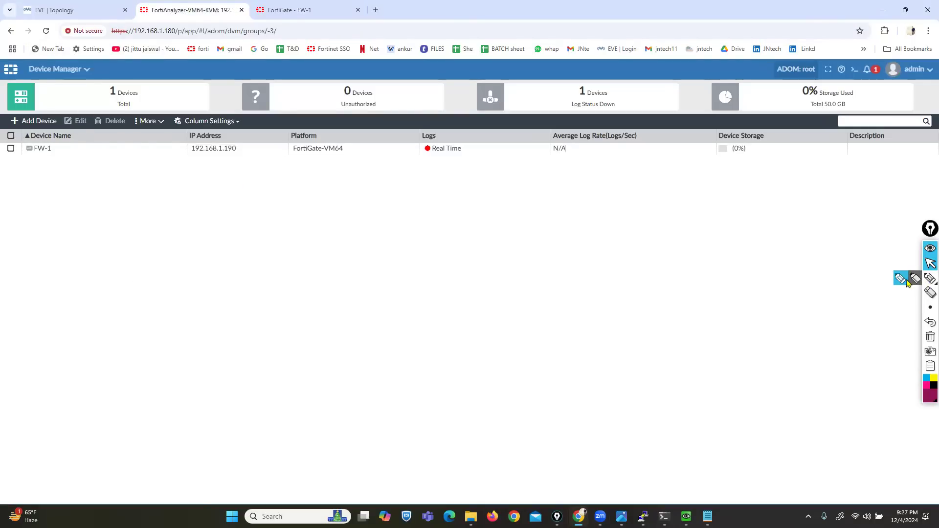
{"action": "mouse_move", "coordinate": [95, 153]}
{"action": "left_mouse_down"}
{"action": "mouse_move", "coordinate": [12, 161]}
{"action": "mouse_move", "coordinate": [18, 171]}
{"action": "mouse_move", "coordinate": [41, 166]}
{"action": "left_mouse_up"}
{"action": "mouse_move", "coordinate": [396, 166]}
{"action": "left_mouse_down"}
{"action": "mouse_move", "coordinate": [508, 120]}
{"action": "mouse_move", "coordinate": [394, 146]}
{"action": "mouse_move", "coordinate": [397, 160]}
{"action": "left_mouse_up"}
{"action": "left_click", "coordinate": [929, 263]}
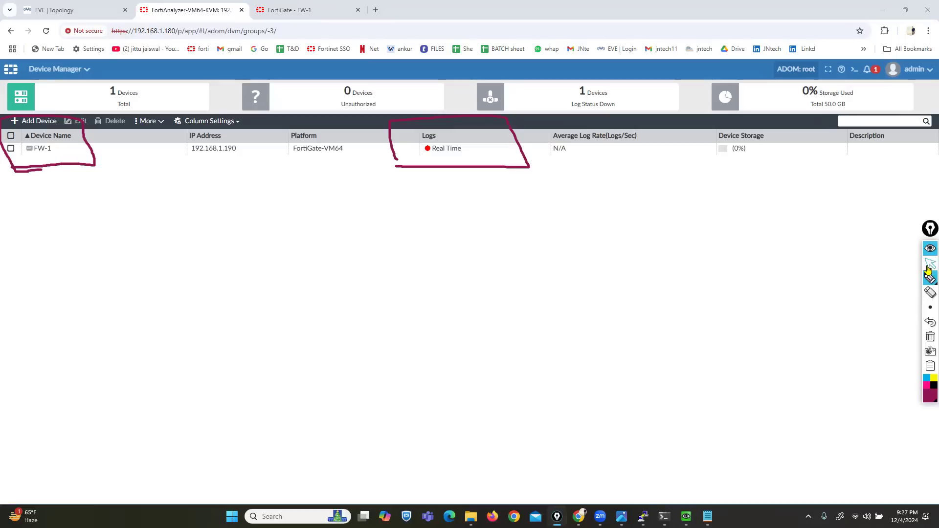
- Refresh Device Manager, point out FW-1's Real Time log status, and select the FW-1 row
{"action": "key", "text": "F5"}
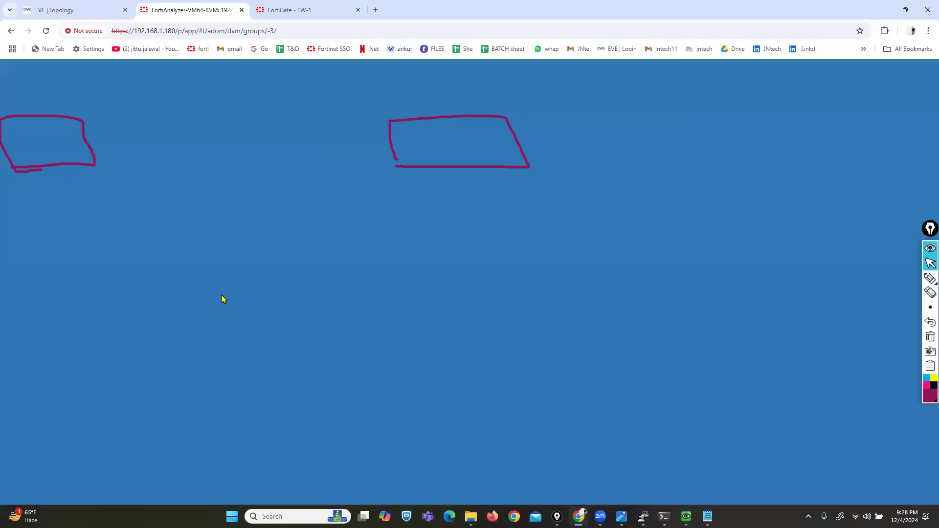
{"action": "left_click", "coordinate": [930, 278]}
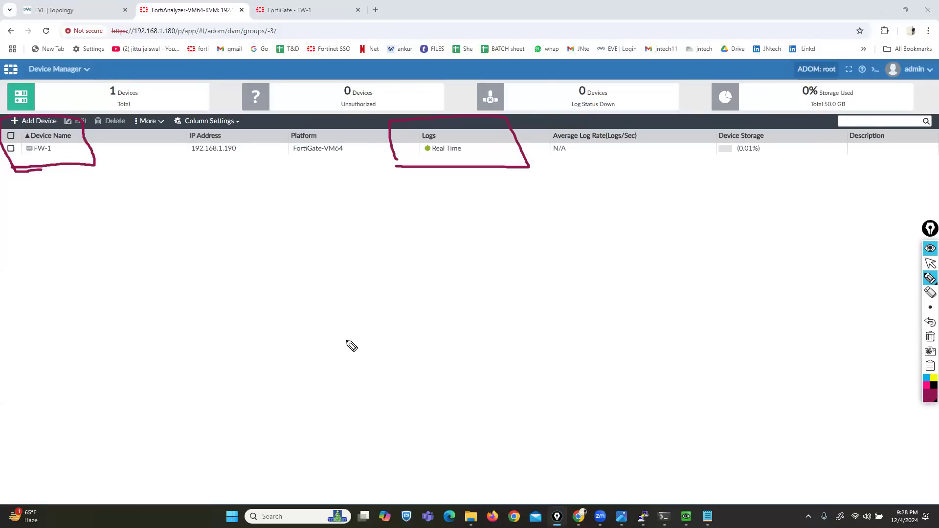
{"action": "mouse_move", "coordinate": [459, 235]}
{"action": "left_mouse_down"}
{"action": "mouse_move", "coordinate": [444, 168]}
{"action": "mouse_move", "coordinate": [462, 176]}
{"action": "left_mouse_up"}
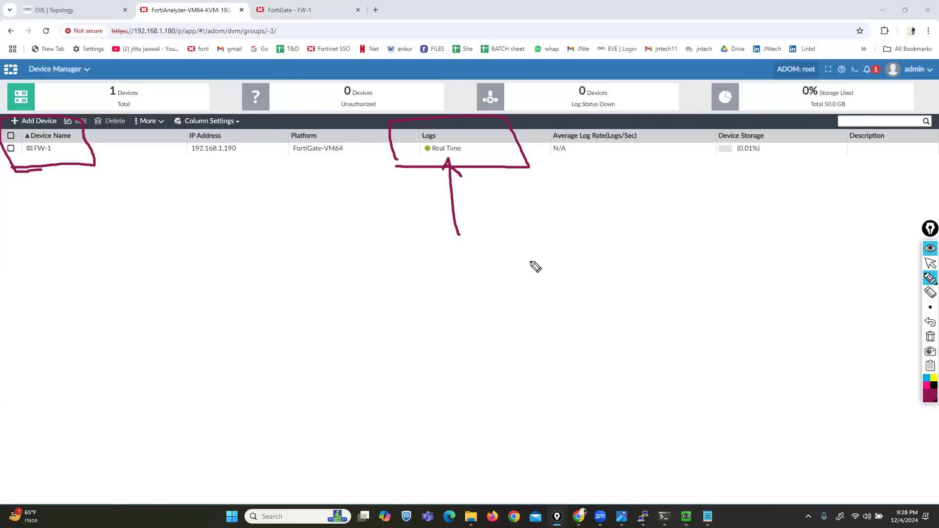
{"action": "left_click", "coordinate": [931, 337]}
{"action": "left_click", "coordinate": [931, 263]}
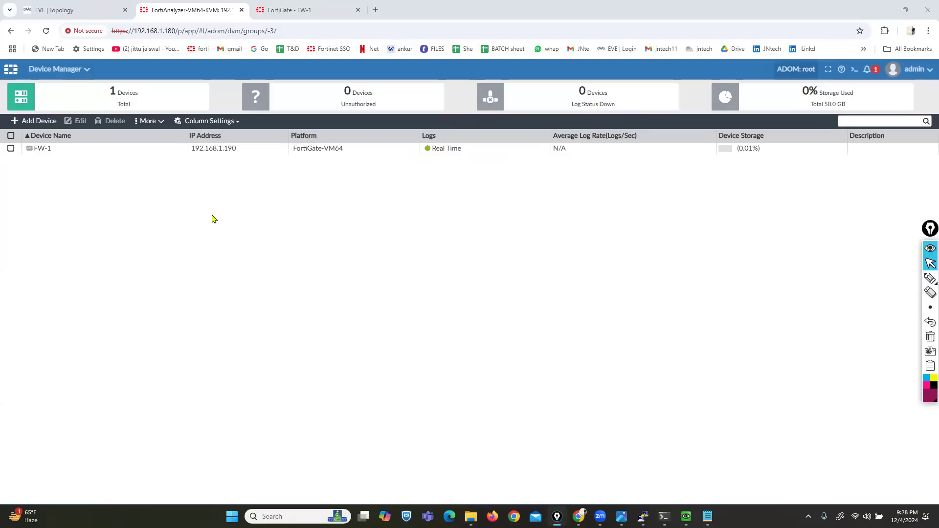
{"action": "left_click", "coordinate": [147, 149]}
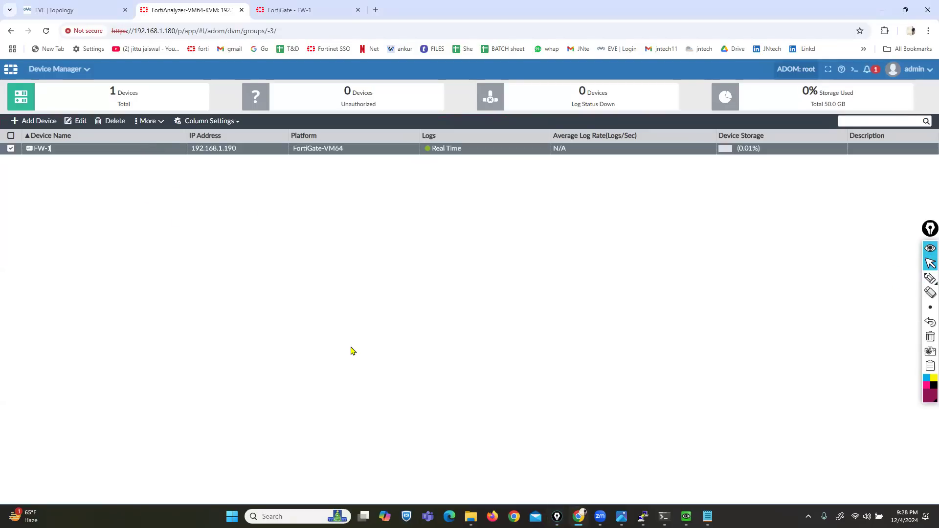
- Open a terminal console to the Fortinet5 node from the EVE topology
{"action": "left_click", "coordinate": [63, 9]}
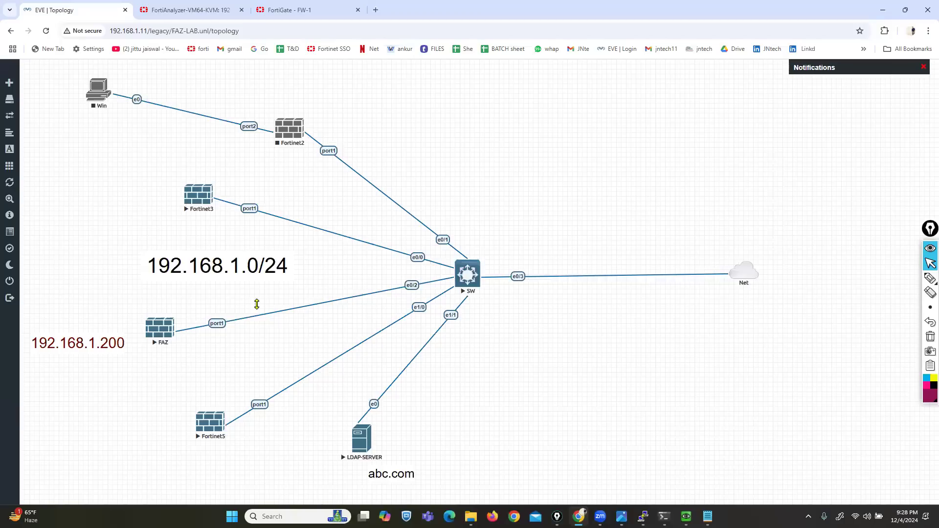
{"action": "left_click", "coordinate": [209, 424]}
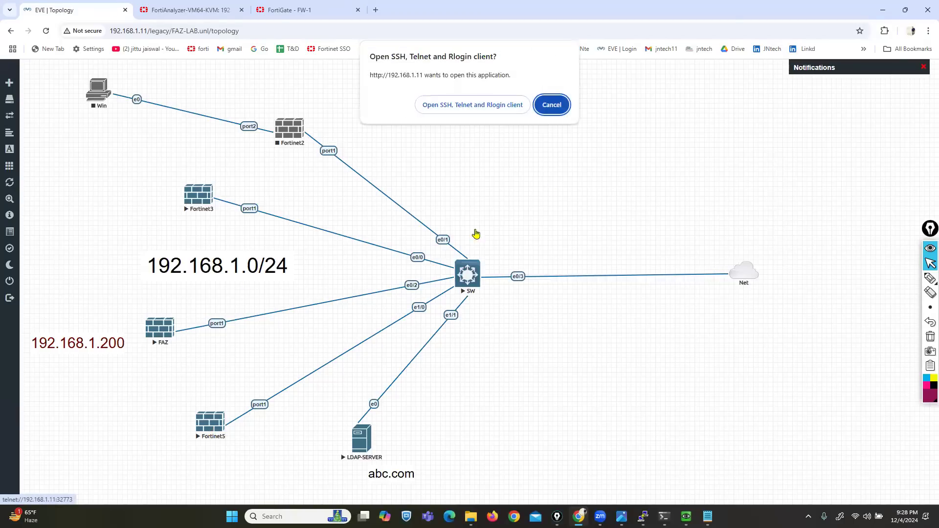
{"action": "left_click", "coordinate": [471, 100]}
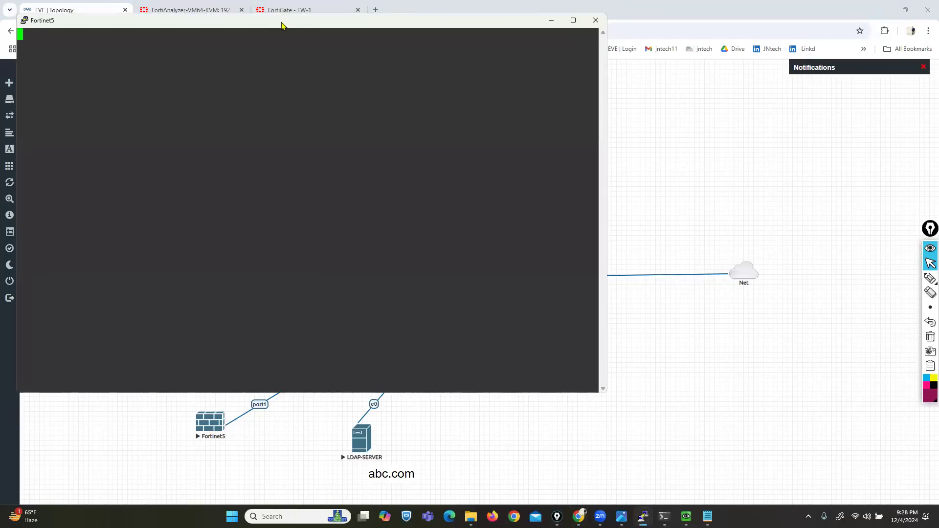
{"action": "left_click_drag", "start_coordinate": [385, 45], "coordinate": [645, 65]}
- Position the Fortinet5 terminal over the FortiAnalyzer Device Manager page
{"action": "left_click", "coordinate": [179, 8]}
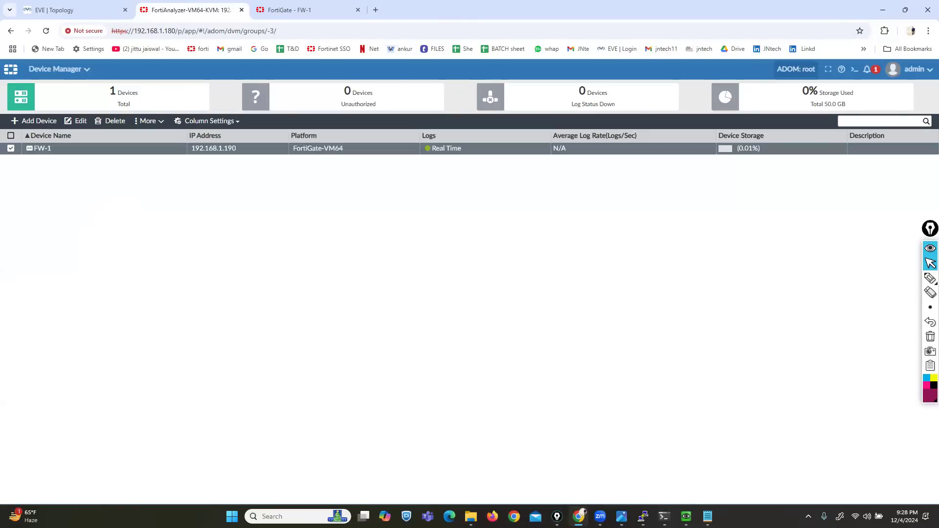
{"action": "mouse_move", "coordinate": [642, 517]}
{"action": "left_click", "coordinate": [724, 472]}
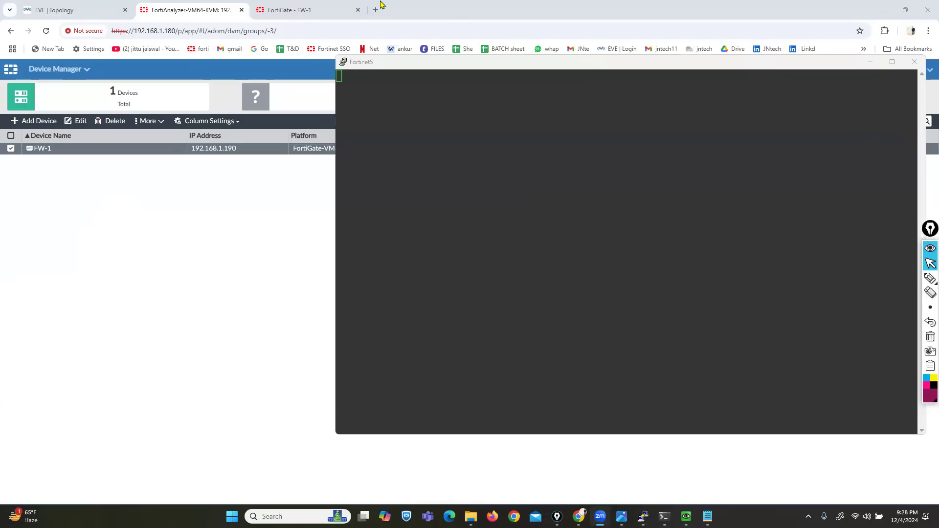
{"action": "left_click", "coordinate": [650, 60]}
{"action": "left_click_drag", "start_coordinate": [650, 60], "coordinate": [597, 97]}
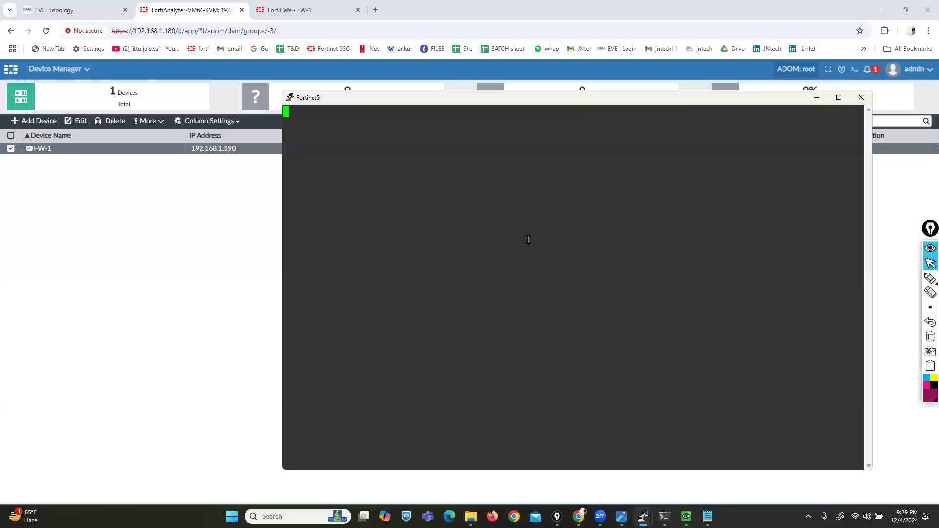
- Wake the Fortinet5 console to get a login prompt and bring it back to the front
{"action": "key", "text": "Return"}
{"action": "key", "text": "Return"}
{"action": "key", "text": "Return"}
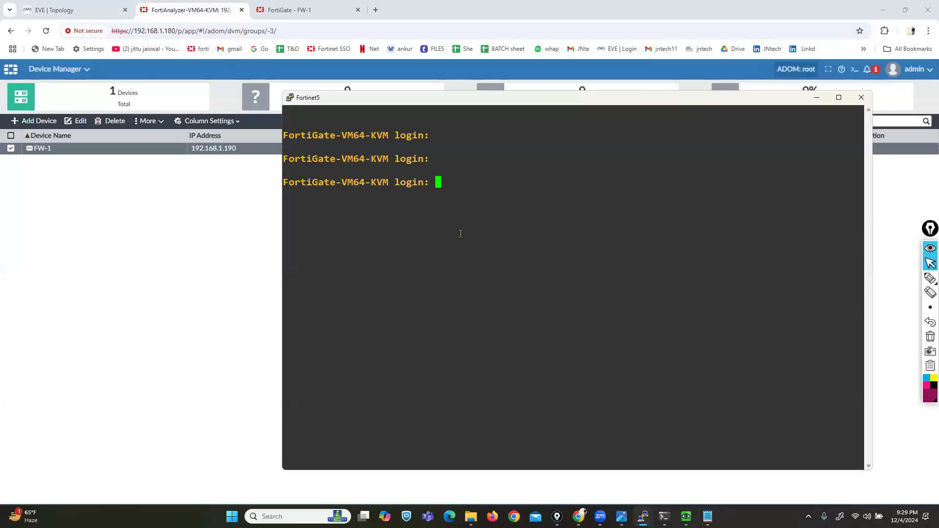
{"action": "left_click", "coordinate": [171, 286]}
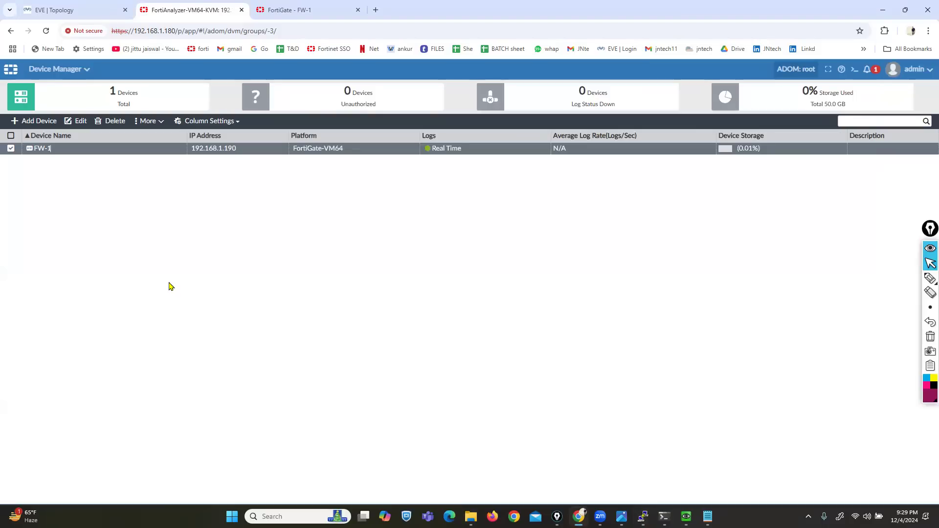
{"action": "mouse_move", "coordinate": [643, 516]}
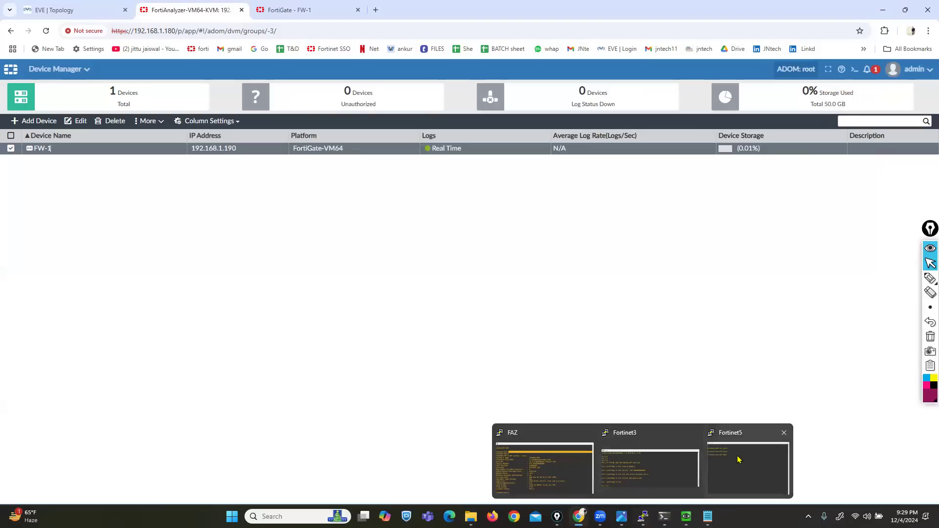
{"action": "left_click", "coordinate": [739, 458]}
- Log in as admin with an empty password, retrying until the new-password prompt appears
{"action": "type", "text": "admin"}
{"action": "key", "text": "Return"}
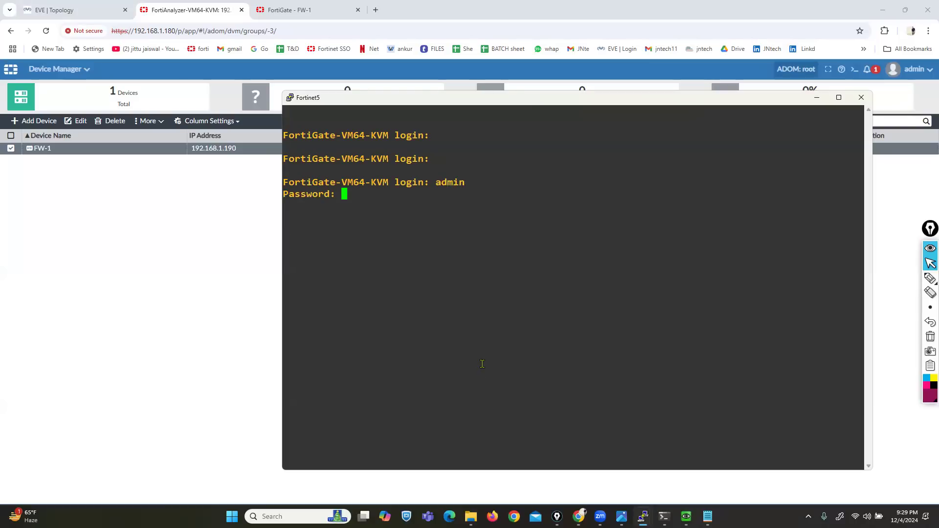
{"action": "key", "text": "Return"}
{"action": "type", "text": "admin"}
{"action": "key", "text": "Return"}
{"action": "key", "text": "Return"}
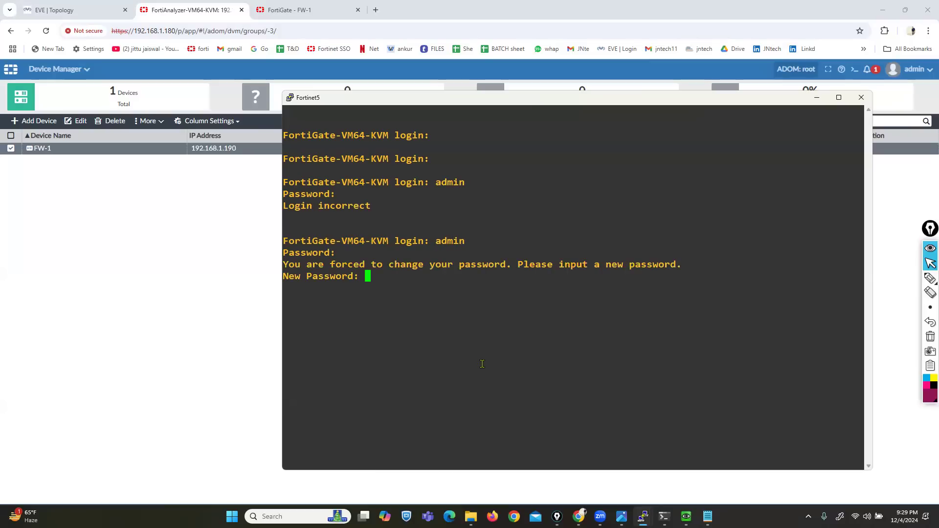
{"action": "key", "text": "Return"}
{"action": "key", "text": "Return"}
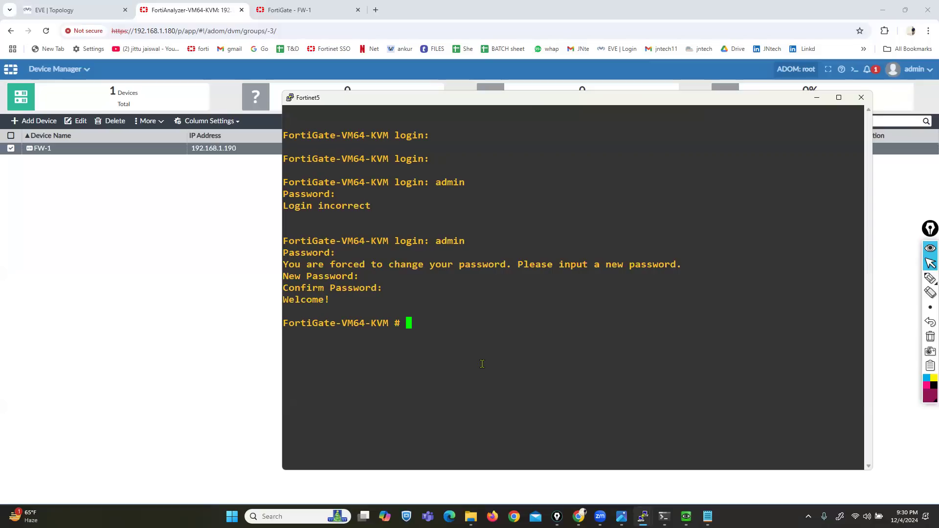
- Set the system hostname to FW-2 under config system global
{"action": "type", "text": "config system global"}
{"action": "key", "text": "Return"}
{"action": "type", "text": "set hostname fw-2"}
{"action": "key", "text": "Return"}
{"action": "key", "text": "Up"}
{"action": "key", "text": "BackSpace"}
{"action": "key", "text": "BackSpace"}
{"action": "key", "text": "BackSpace"}
{"action": "key", "text": "BackSpace"}
{"action": "type", "text": "fw"}
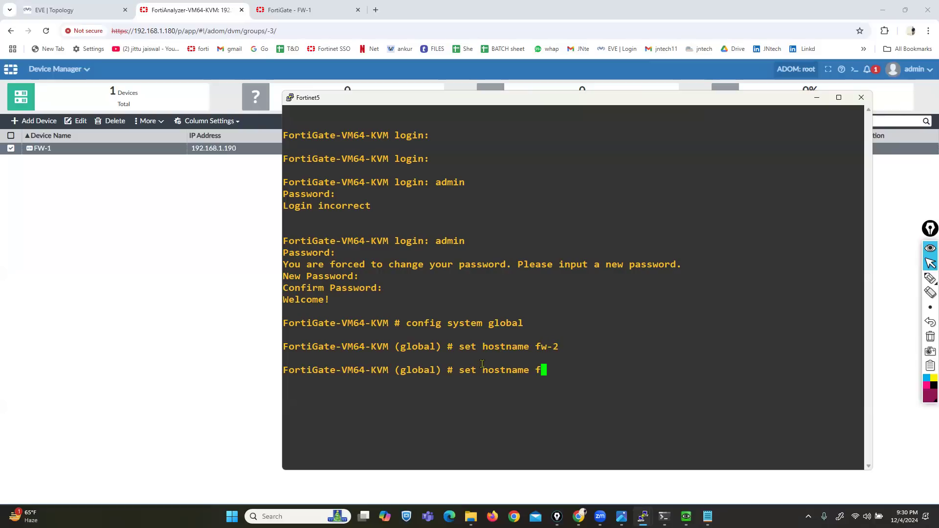
{"action": "key", "text": "BackSpace"}
{"action": "key", "text": "BackSpace"}
{"action": "type", "text": "FW-2"}
{"action": "key", "text": "Return"}
{"action": "type", "text": "end"}
{"action": "key", "text": "Return"}
- Make port1 static at 192.168.1.191/24 allowing http, https, ping and ssh access
{"action": "type", "text": "config system interface"}
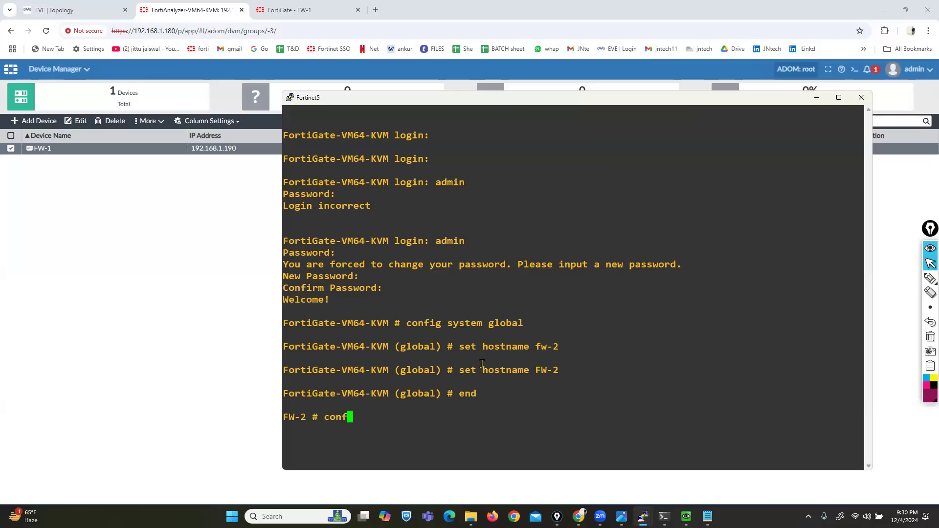
{"action": "key", "text": "Return"}
{"action": "type", "text": "edit port1"}
{"action": "key", "text": "Return"}
{"action": "type", "text": "set mode static"}
{"action": "key", "text": "Return"}
{"action": "type", "text": "set ip 192.16"}
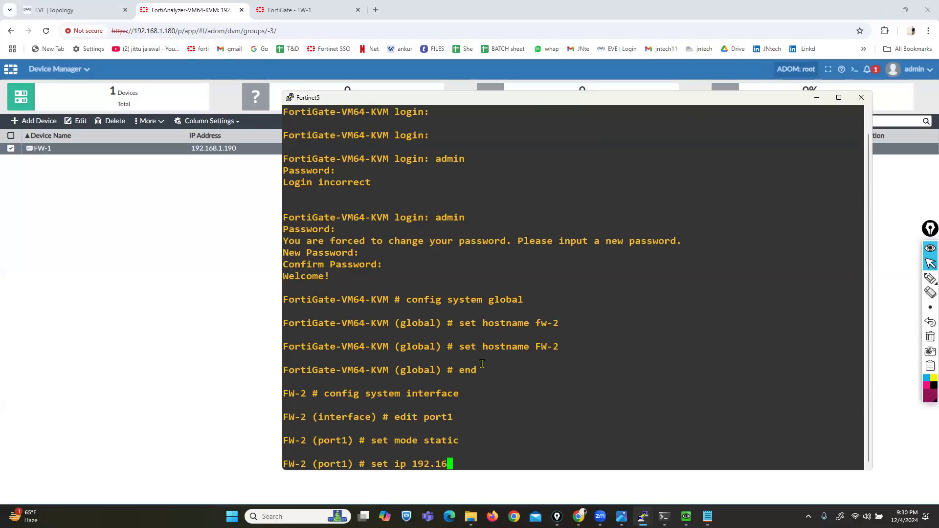
{"action": "type", "text": "8.1.191/24"}
{"action": "key", "text": "Return"}
{"action": "type", "text": "set allowaccess"}
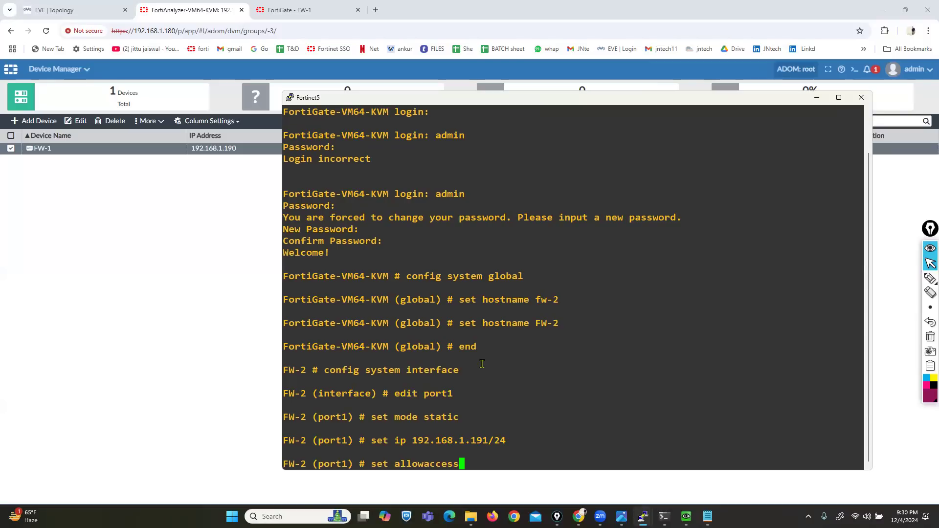
{"action": "type", "text": " http https pi"}
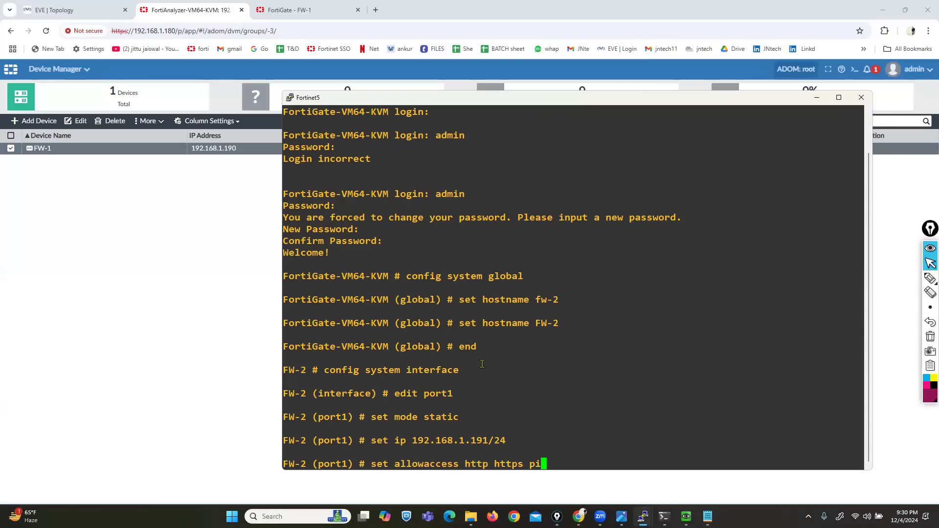
{"action": "type", "text": "ng ssh ad"}
{"action": "key", "text": "BackSpace"}
{"action": "key", "text": "BackSpace"}
{"action": "key", "text": "Return"}
{"action": "type", "text": "end"}
{"action": "key", "text": "Return"}
{"action": "key", "text": "Return"}
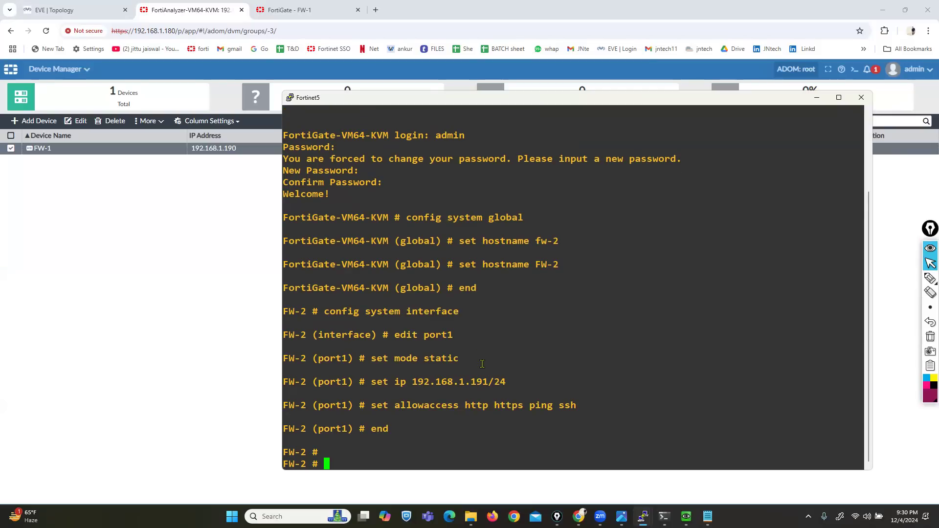
{"action": "left_click", "coordinate": [708, 517]}
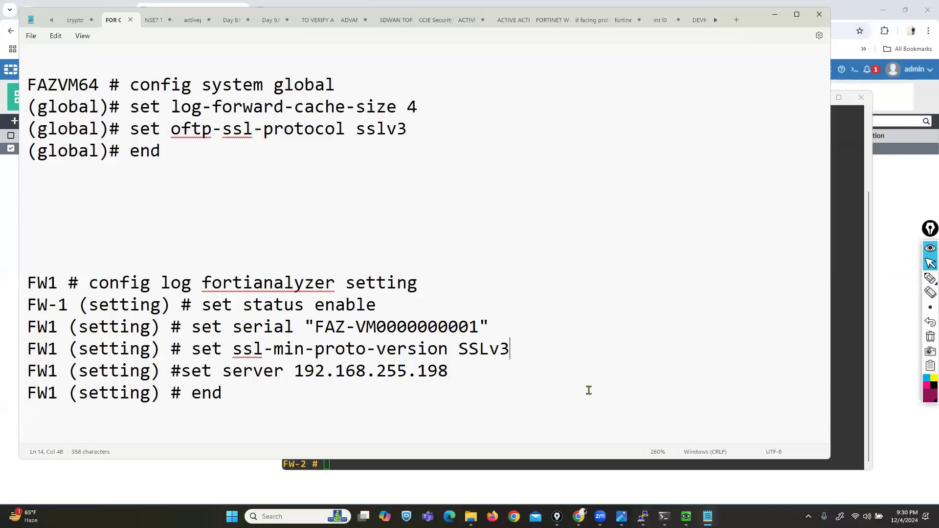
- Enter config log fortianalyzer setting and enable FortiAnalyzer logging
{"action": "key", "text": "alt+Tab"}
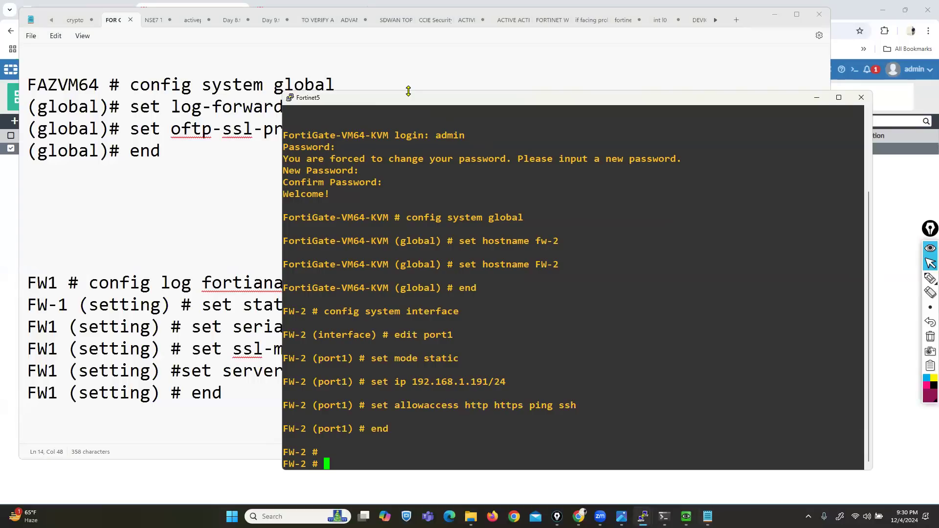
{"action": "left_click_drag", "start_coordinate": [408, 91], "coordinate": [452, 36]}
{"action": "key", "text": "Return"}
{"action": "key", "text": "Return"}
{"action": "key", "text": "Return"}
{"action": "type", "text": "config l"}
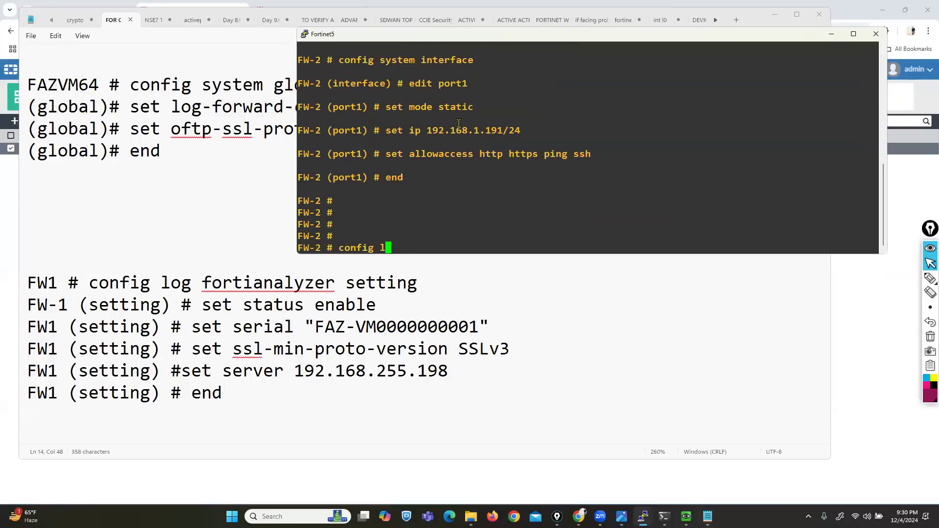
{"action": "type", "text": "og fortianalyzer setting"}
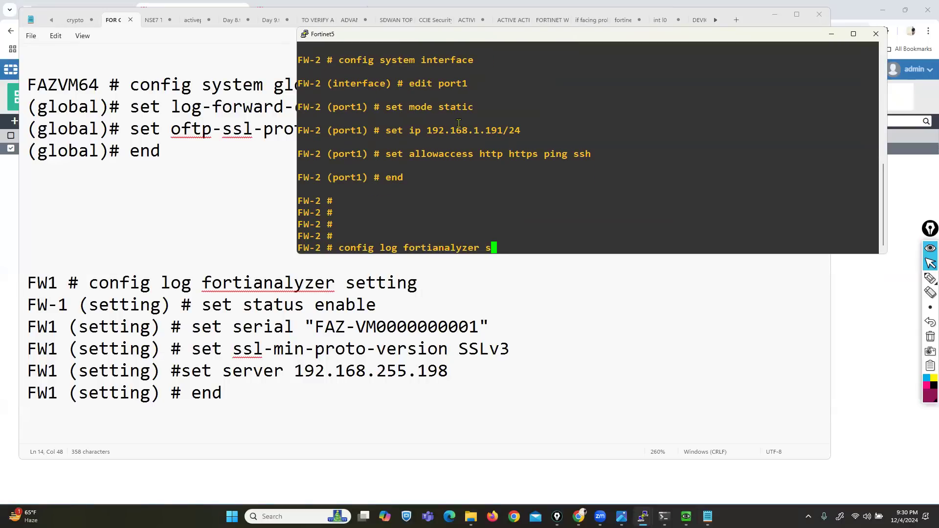
{"action": "key", "text": "Return"}
{"action": "type", "text": "s"}
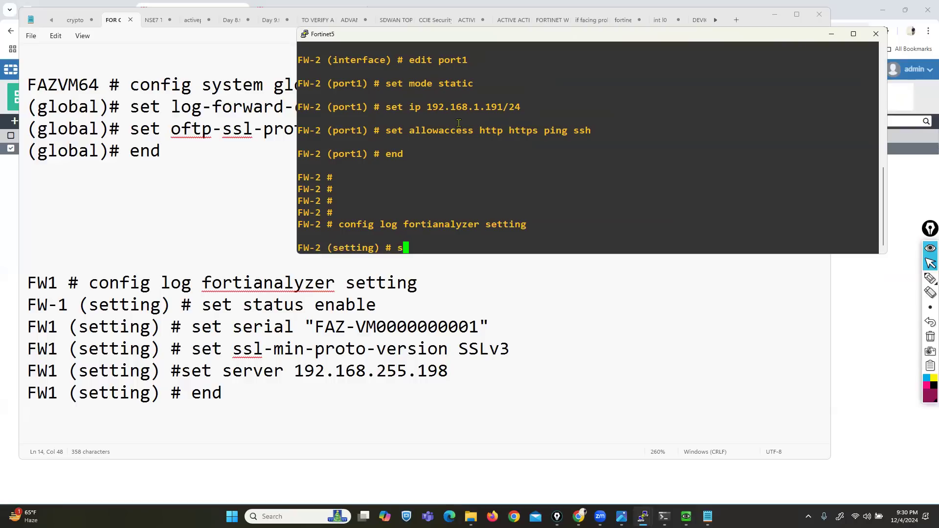
{"action": "type", "text": "et status enable"}
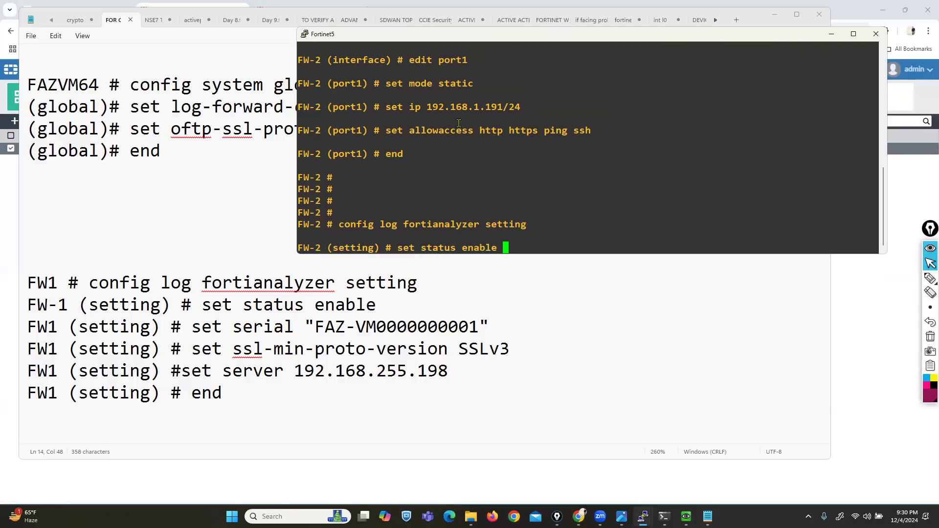
{"action": "key", "text": "Return"}
- Set the serial to the FortiAnalyzer's serial number copied from the FAZ console
{"action": "type", "text": "set ser"}
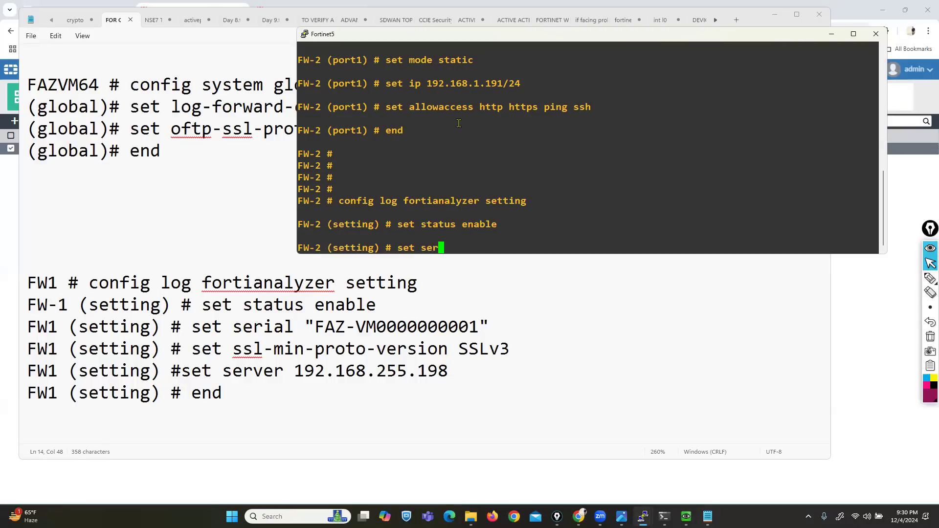
{"action": "type", "text": "ial \"\""}
{"action": "key", "text": "Left"}
{"action": "mouse_move", "coordinate": [643, 516]}
{"action": "left_click", "coordinate": [517, 473]}
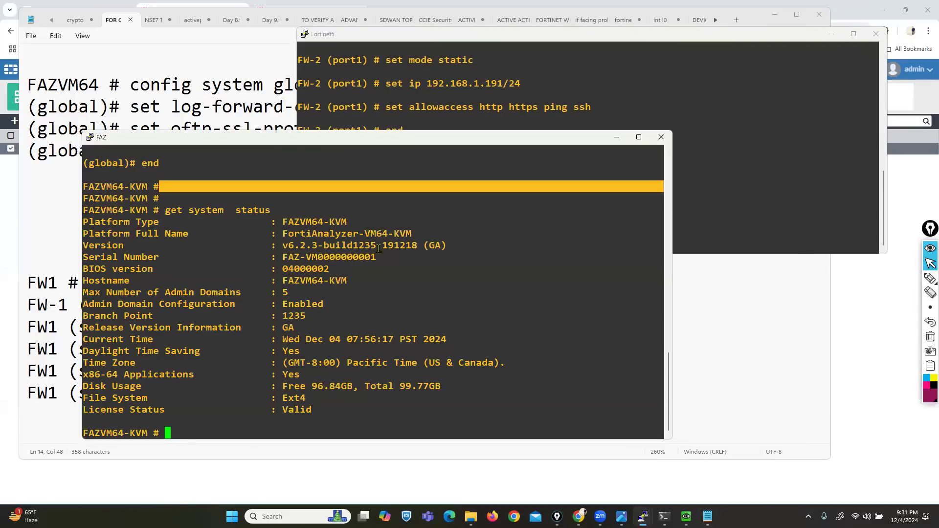
{"action": "left_click_drag", "start_coordinate": [283, 257], "coordinate": [376, 257]}
{"action": "key", "text": "super+c"}
{"action": "left_click", "coordinate": [617, 137]}
{"action": "right_click", "coordinate": [505, 214]}
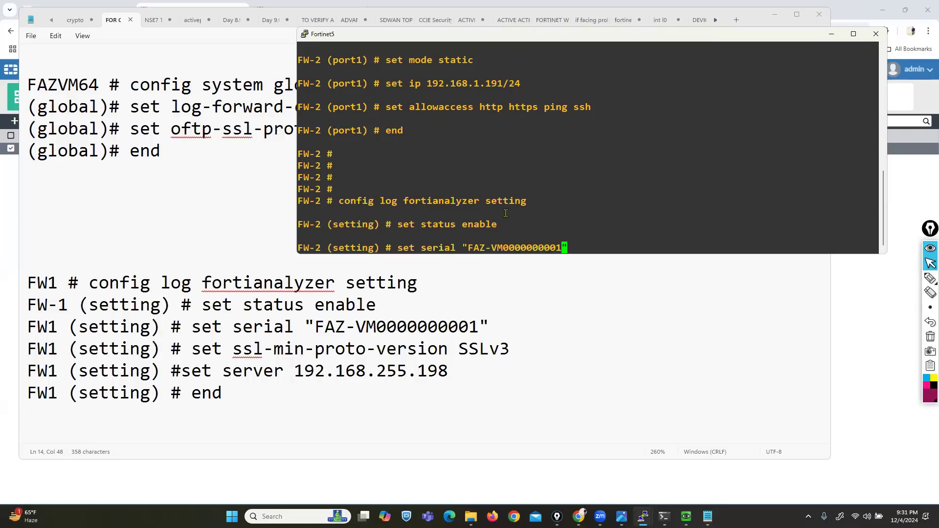
{"action": "key", "text": "Return"}
- Set SSLv3 as minimum SSL version and 192.168.1.180 as the server, then save
{"action": "type", "text": "set status"}
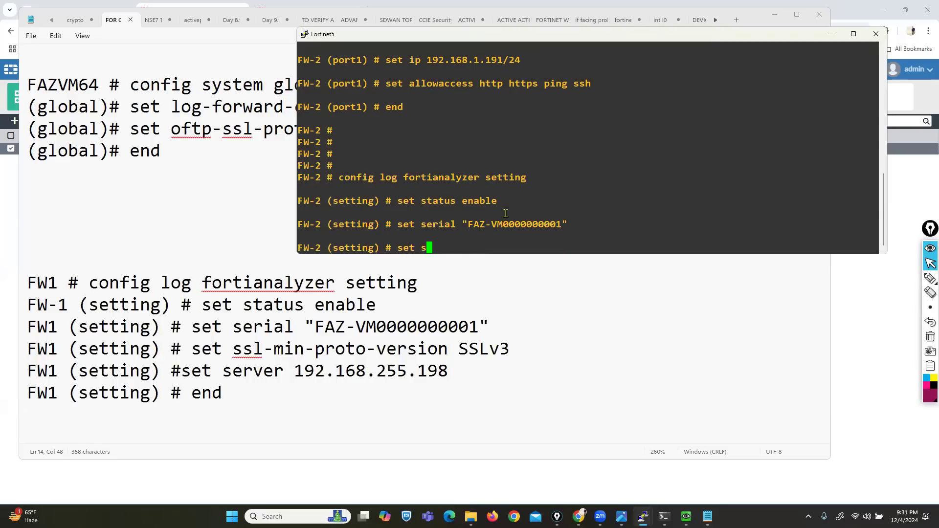
{"action": "key", "text": "BackSpace"}
{"action": "key", "text": "BackSpace"}
{"action": "key", "text": "BackSpace"}
{"action": "key", "text": "BackSpace"}
{"action": "key", "text": "BackSpace"}
{"action": "key", "text": "BackSpace"}
{"action": "type", "text": "ssl-min-proto-version SSLv3"}
{"action": "key", "text": "Return"}
{"action": "type", "text": "set server1"}
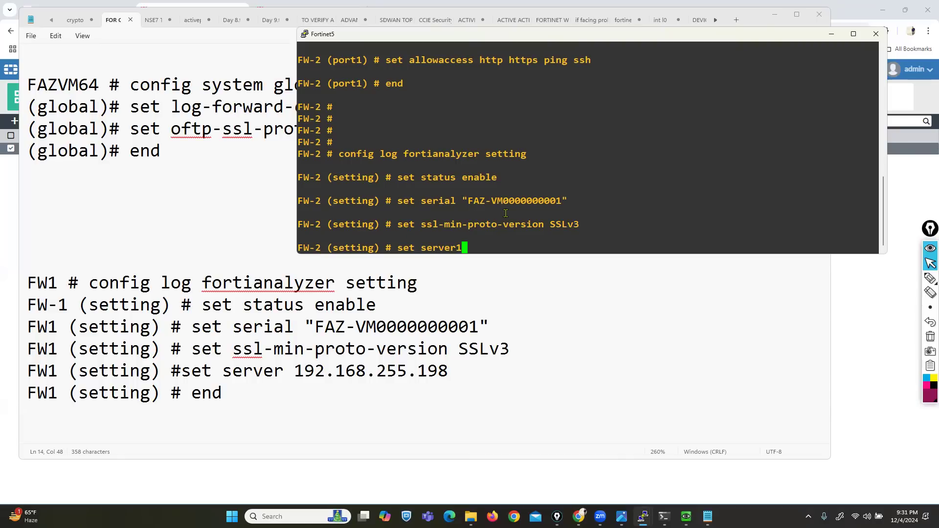
{"action": "key", "text": "BackSpace"}
{"action": "type", "text": "192.168.1.180"}
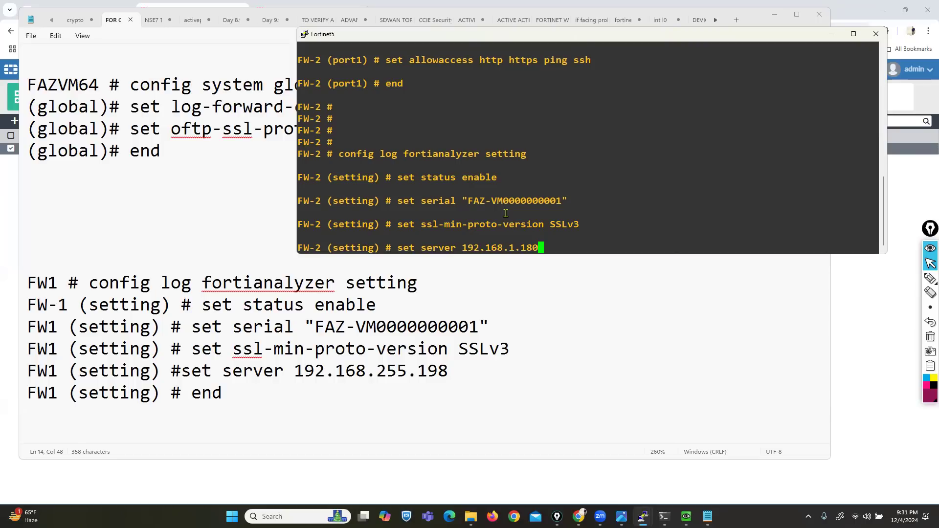
{"action": "key", "text": "Return"}
{"action": "type", "text": "end"}
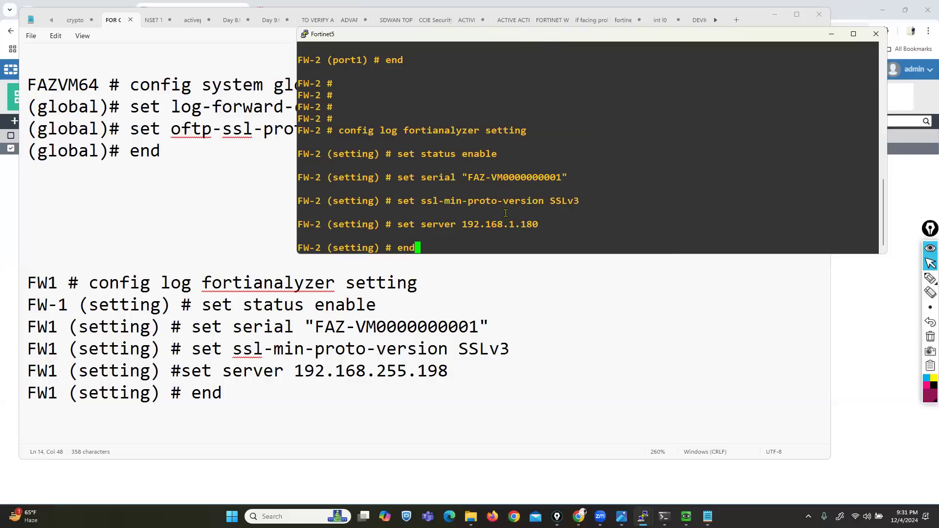
{"action": "key", "text": "Return"}
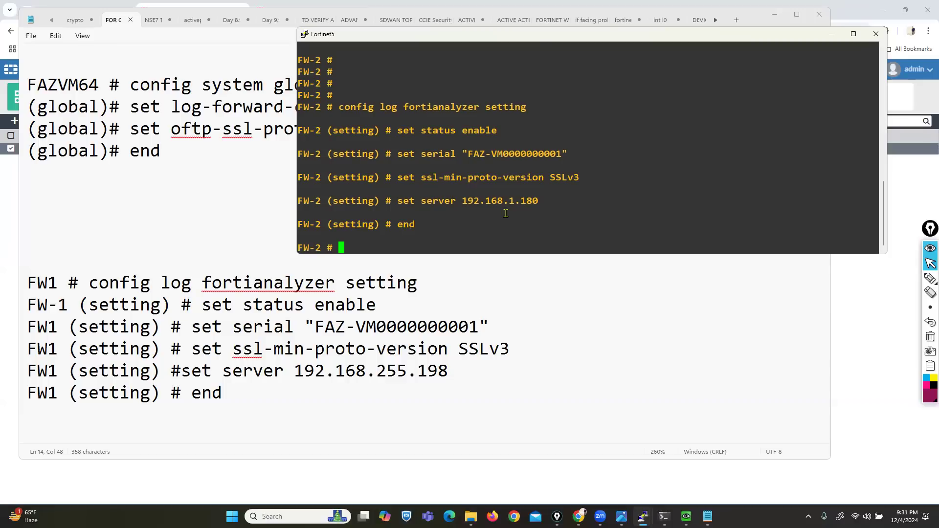
- Reload Device Manager and check the notification reporting 1 unauthorized device
{"action": "left_click", "coordinate": [578, 517]}
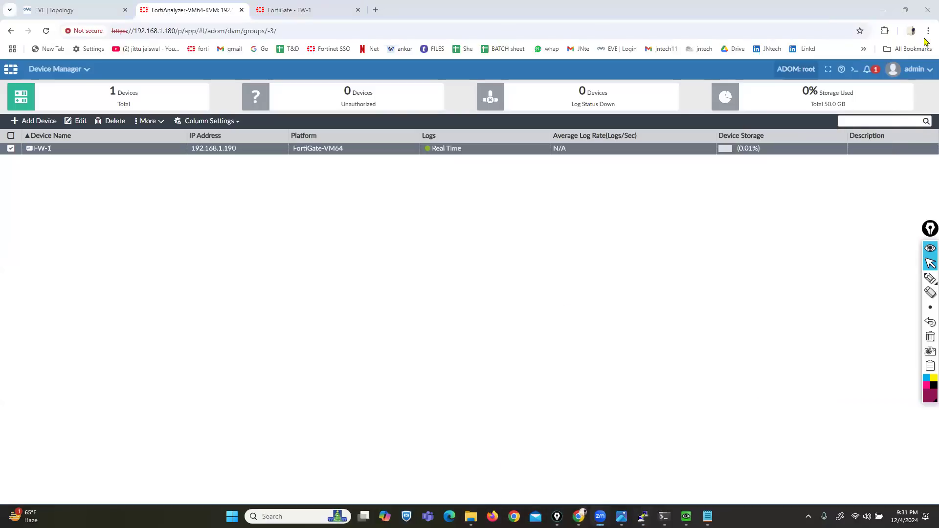
{"action": "left_click", "coordinate": [46, 31]}
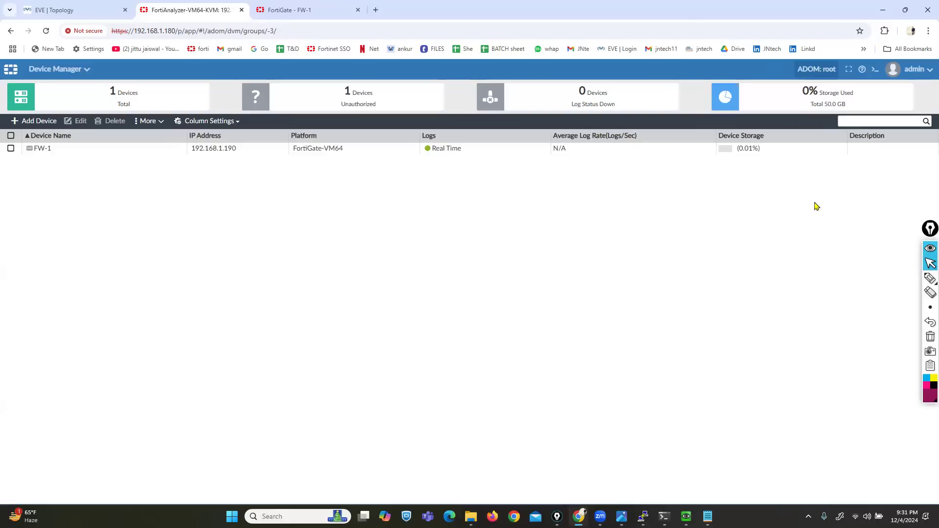
{"action": "left_click", "coordinate": [868, 70]}
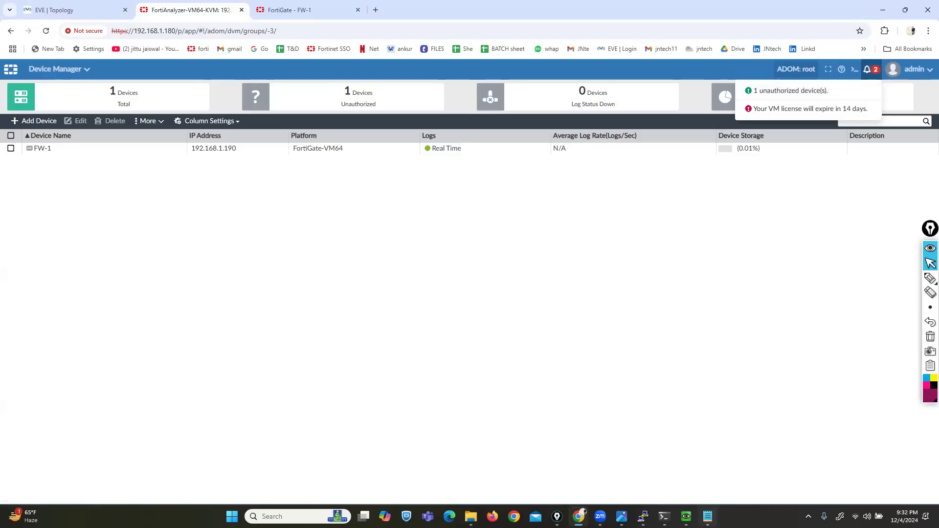
{"action": "left_click", "coordinate": [707, 517]}
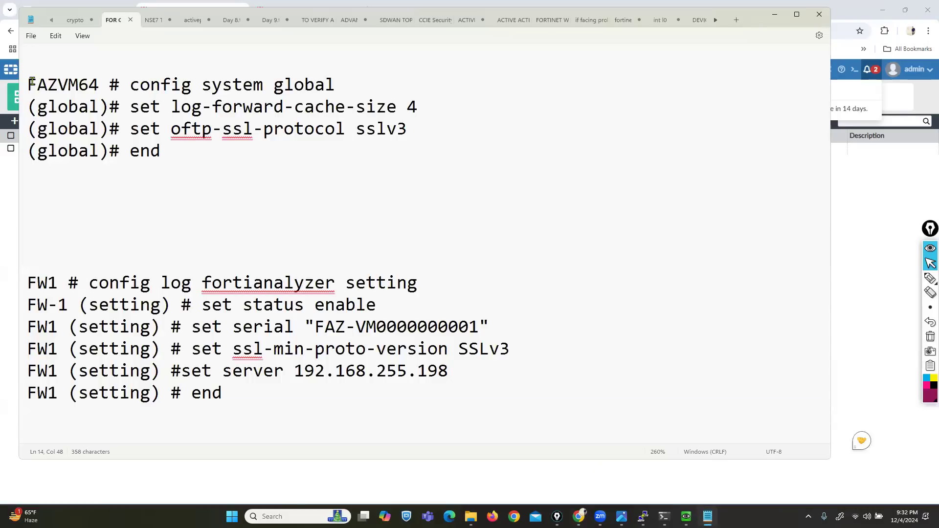
- Review the FAZVM64 global and FW1 logging commands in Notepad, then minimize it
{"action": "left_click_drag", "start_coordinate": [37, 85], "coordinate": [133, 182]}
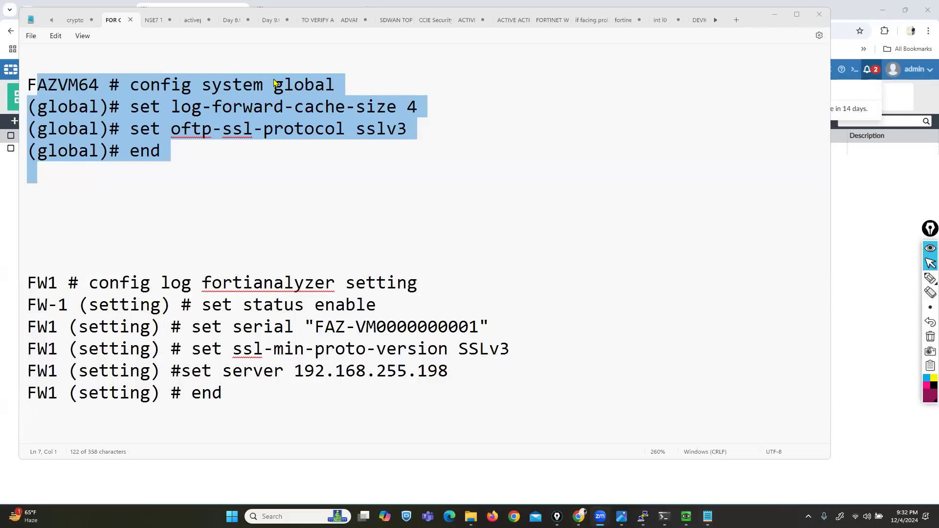
{"action": "left_click", "coordinate": [161, 139]}
{"action": "left_click", "coordinate": [29, 85]}
{"action": "left_click", "coordinate": [226, 415], "text": "shift"}
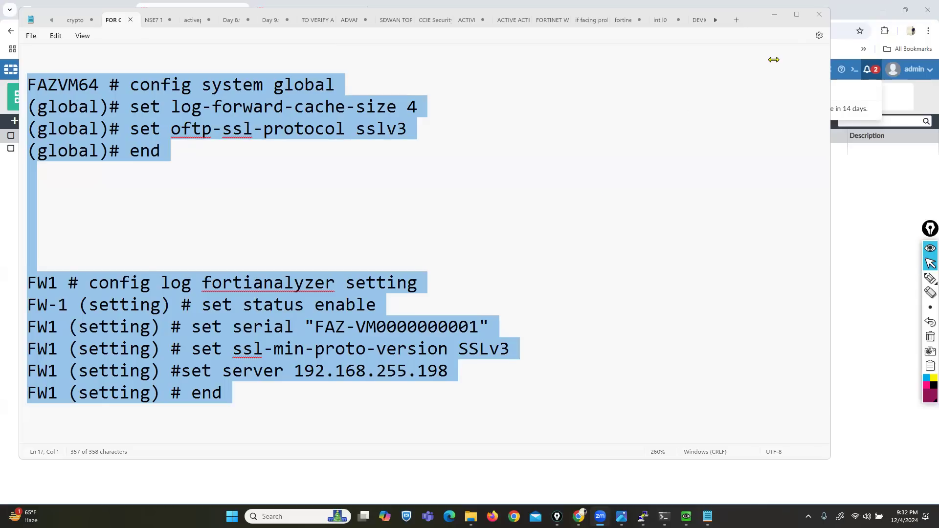
{"action": "left_click", "coordinate": [775, 14]}
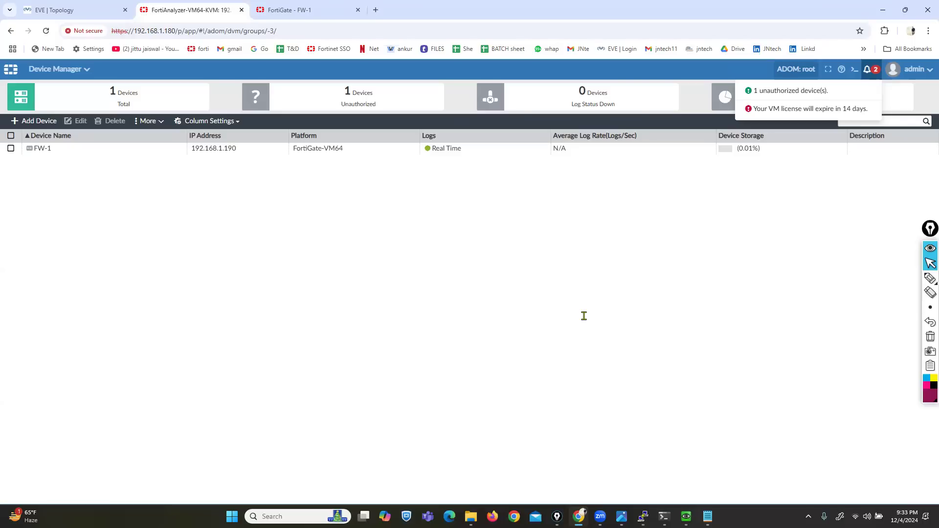
- Authorize FW-2 from the unauthorized devices list into the root ADOM
{"action": "left_click", "coordinate": [782, 94]}
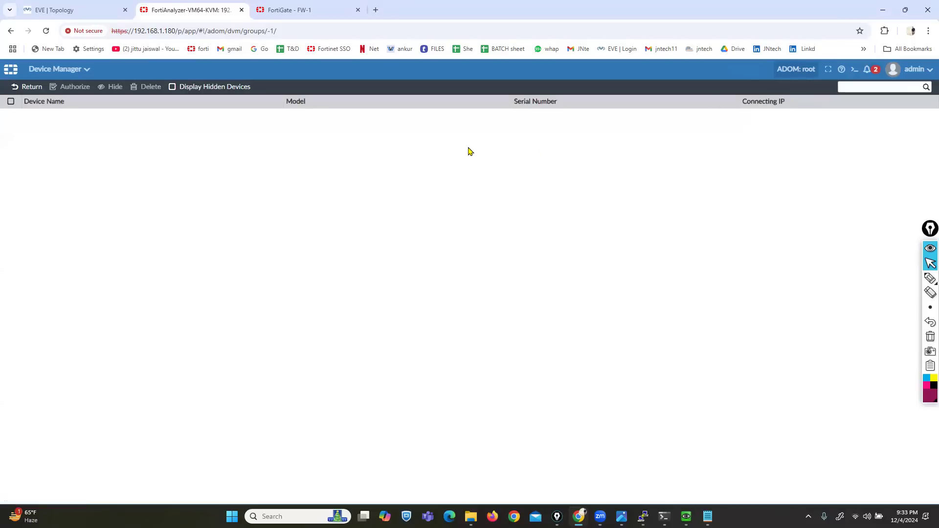
{"action": "left_click", "coordinate": [12, 117]}
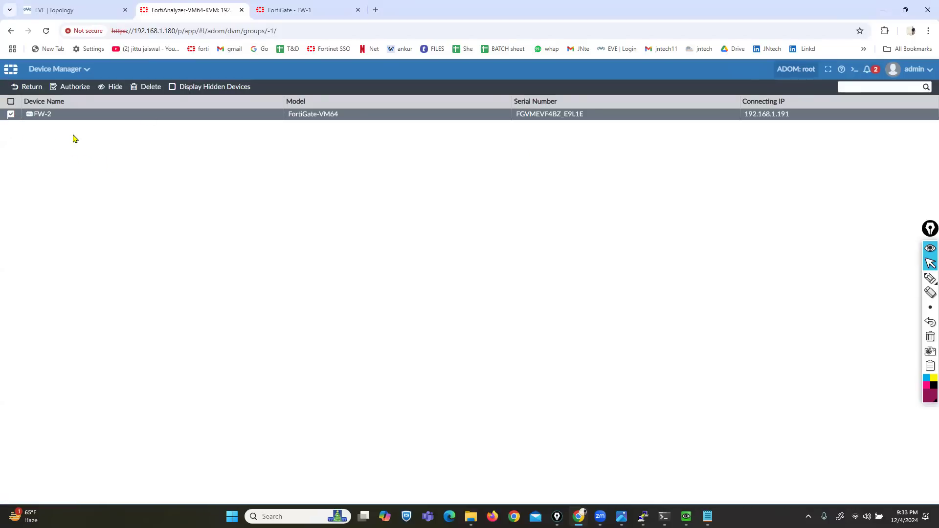
{"action": "left_click", "coordinate": [73, 88]}
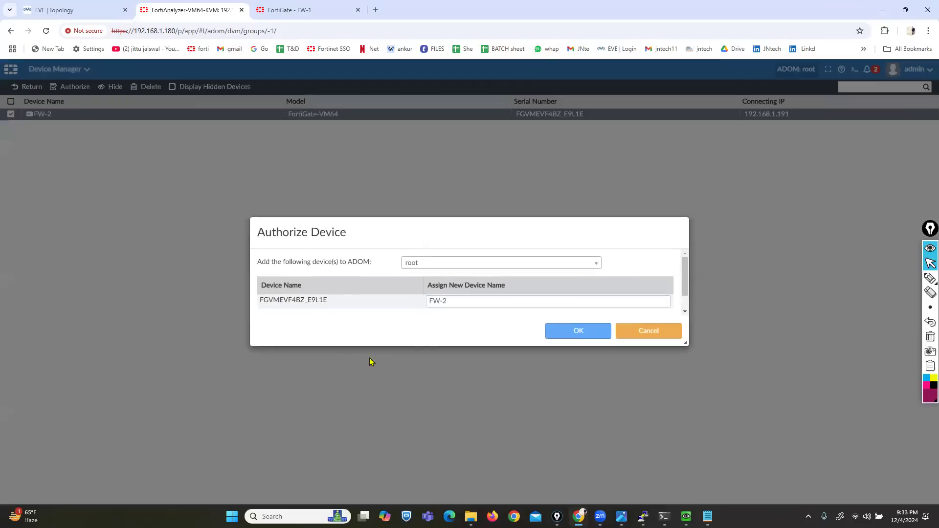
{"action": "left_click", "coordinate": [443, 264]}
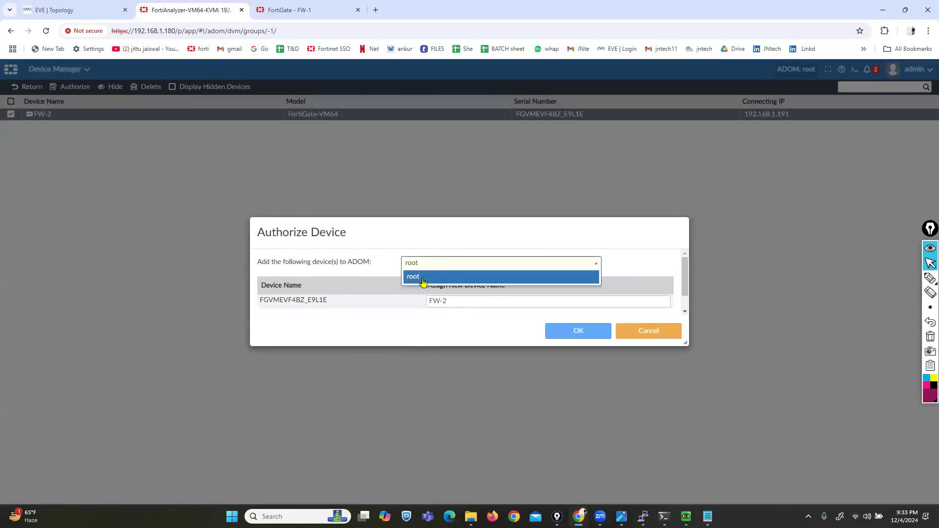
{"action": "left_click", "coordinate": [416, 276]}
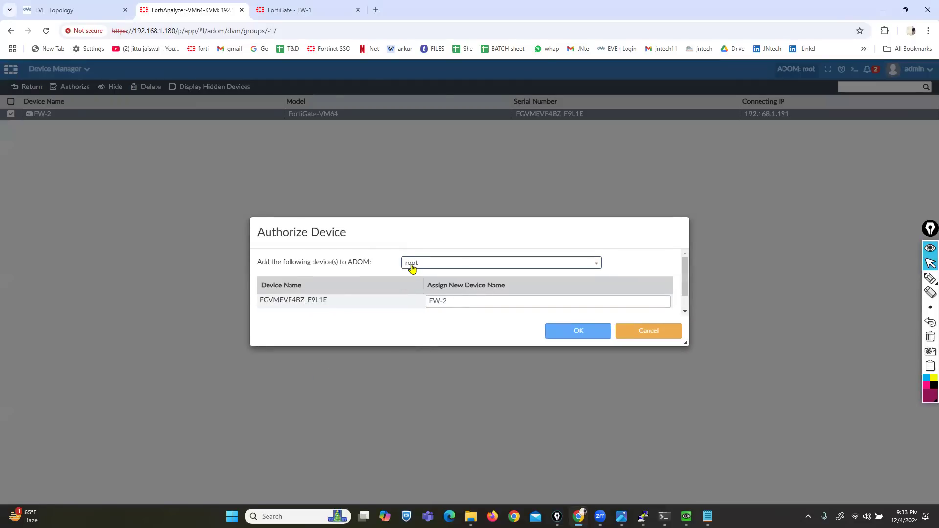
{"action": "left_click", "coordinate": [567, 334]}
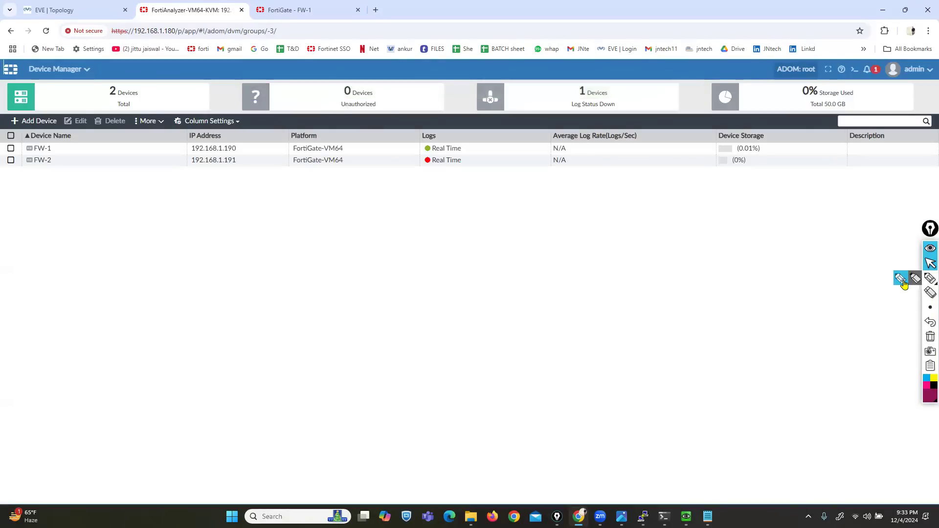
{"action": "left_click", "coordinate": [901, 280]}
{"action": "left_click_drag", "start_coordinate": [26, 174], "coordinate": [69, 168]}
{"action": "mouse_move", "coordinate": [424, 156]}
{"action": "left_mouse_down"}
{"action": "mouse_move", "coordinate": [416, 173]}
{"action": "mouse_move", "coordinate": [472, 158]}
{"action": "mouse_move", "coordinate": [473, 174]}
{"action": "left_mouse_up"}
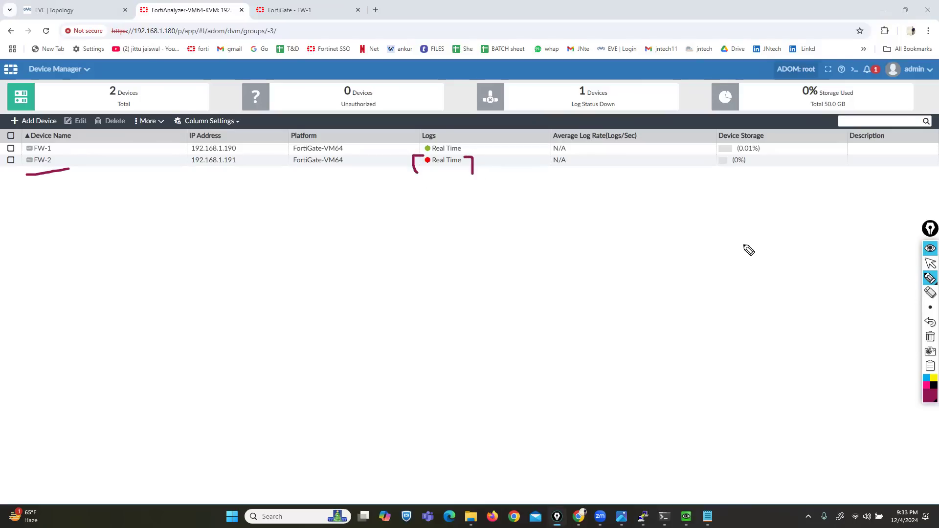
{"action": "left_click", "coordinate": [930, 263]}
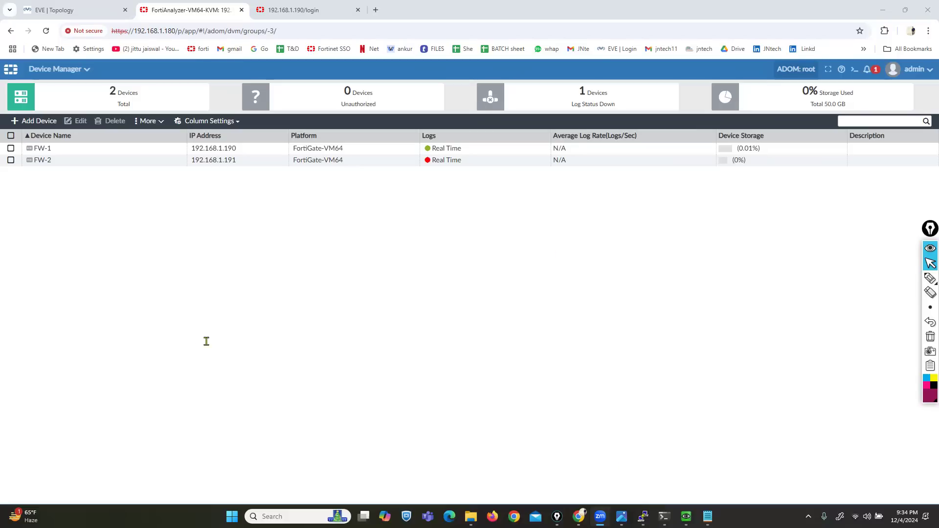
{"action": "key", "text": "alt+Tab"}
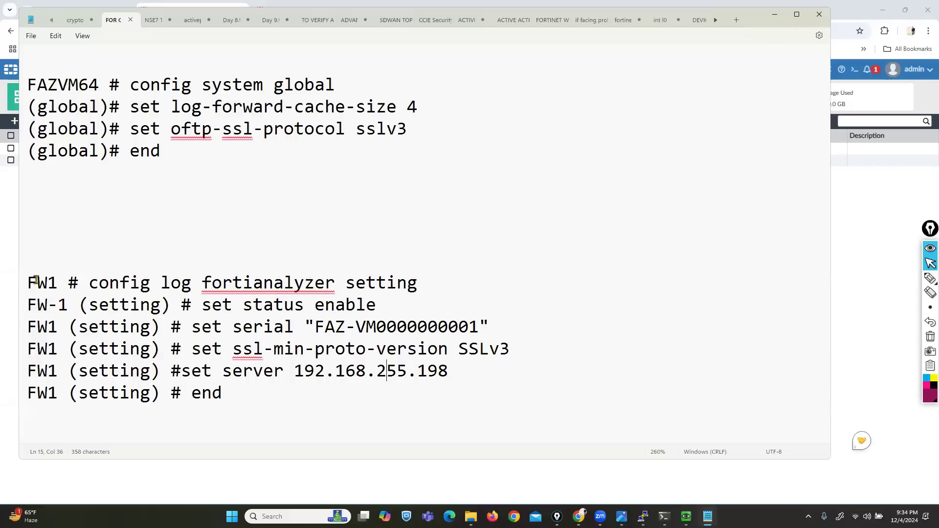
{"action": "left_click_drag", "start_coordinate": [27, 283], "coordinate": [232, 415]}
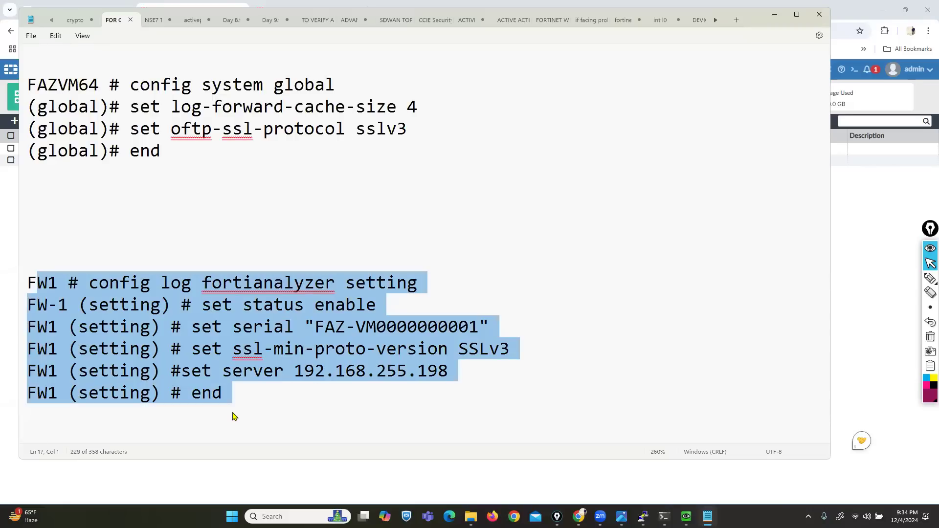
{"action": "left_click", "coordinate": [234, 412]}
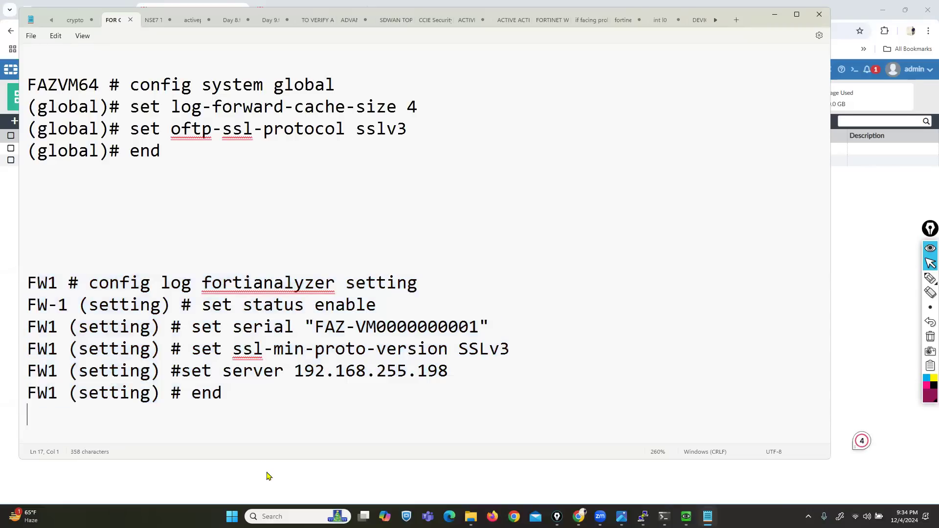
{"action": "key", "text": "alt+Tab"}
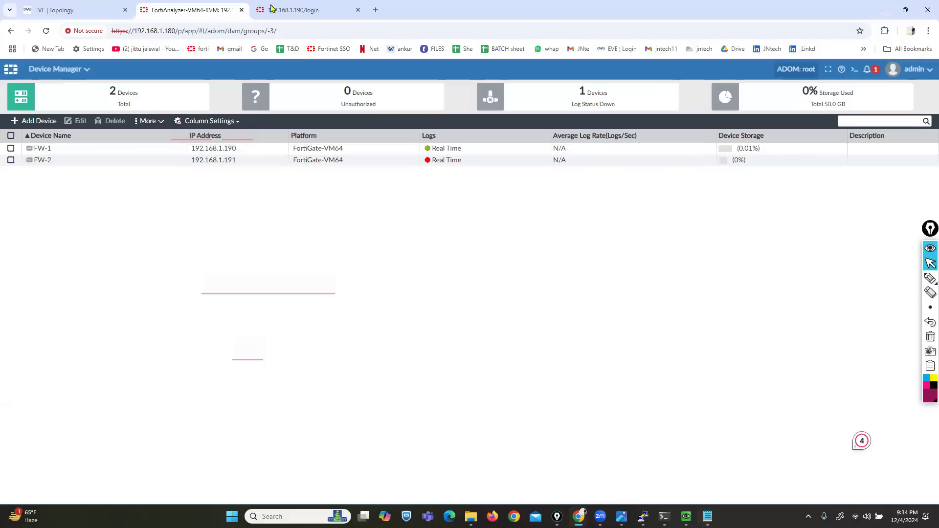
{"action": "key", "text": "ctrl+Tab"}
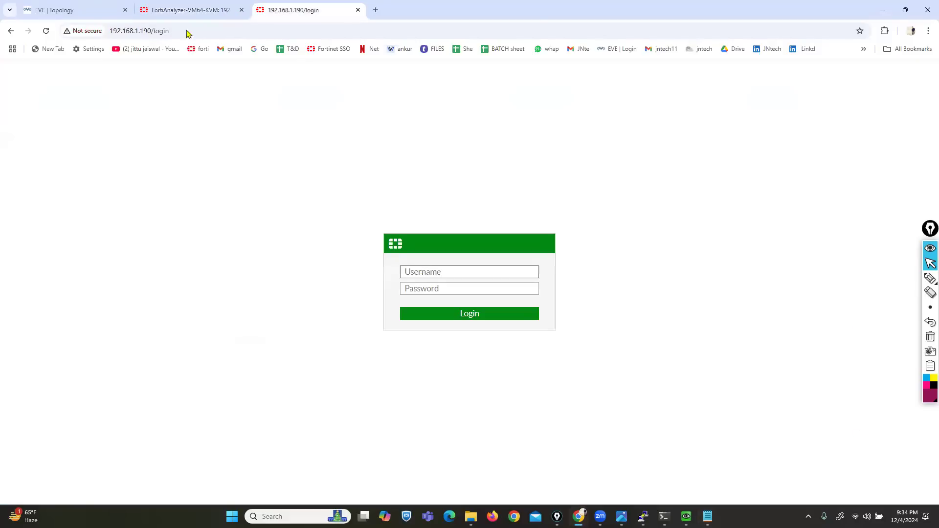
{"action": "left_click", "coordinate": [173, 4]}
{"action": "left_click", "coordinate": [69, 149]}
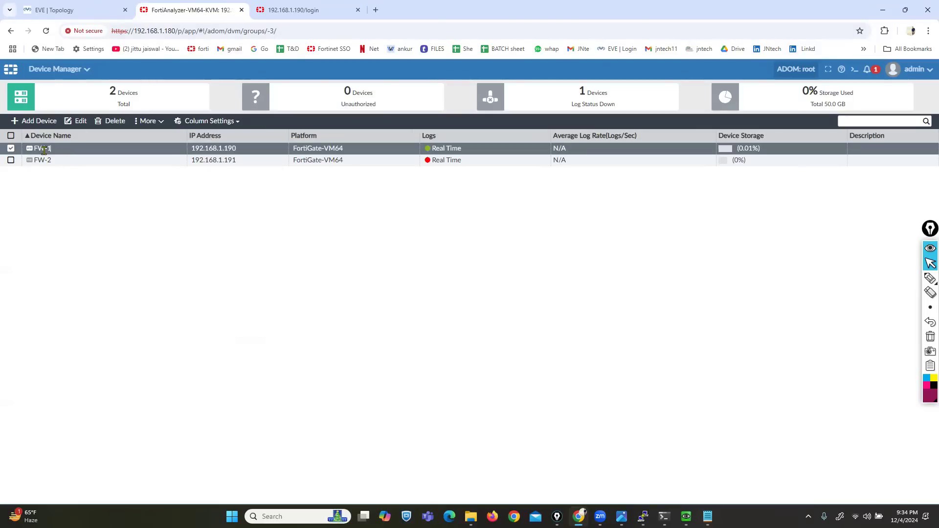
{"action": "left_click", "coordinate": [902, 23]}
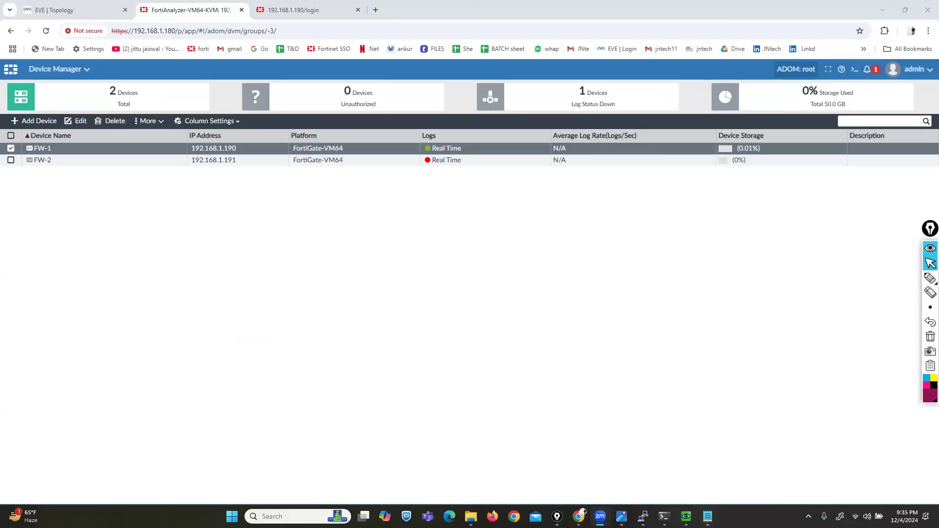
{"action": "left_click", "coordinate": [708, 517]}
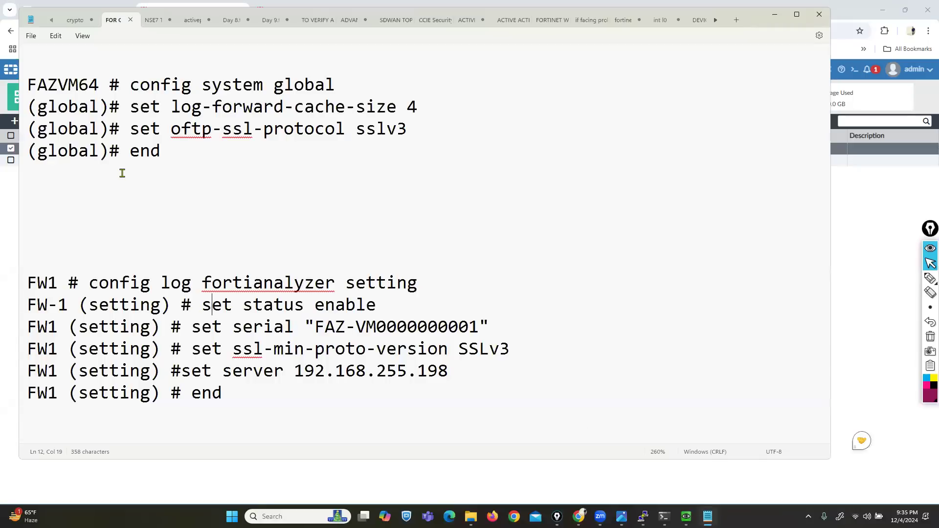
{"action": "left_click_drag", "start_coordinate": [33, 82], "coordinate": [243, 420]}
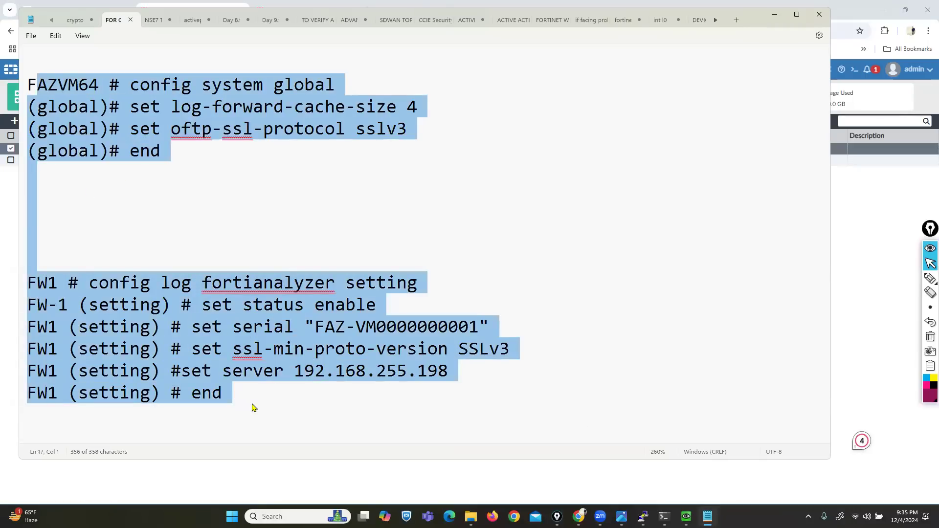
{"action": "left_click", "coordinate": [471, 517]}
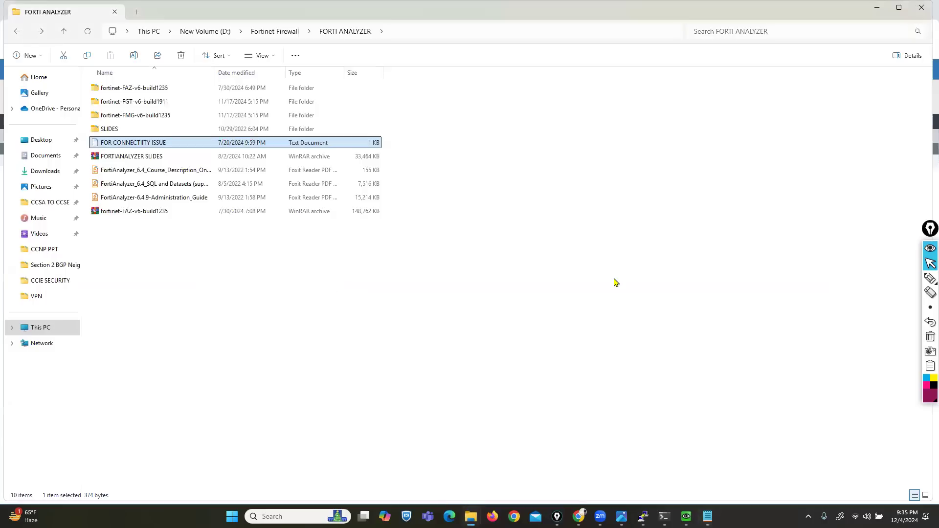
{"action": "key", "text": "alt+Tab"}
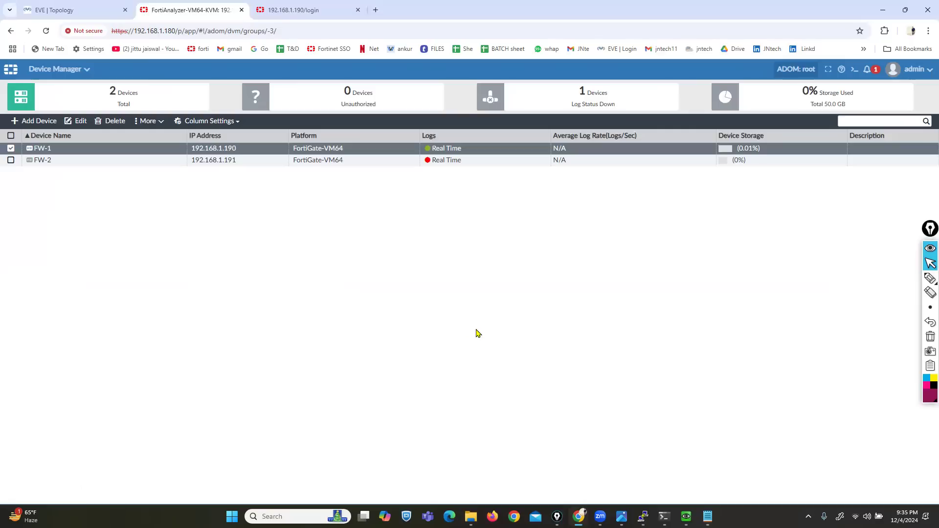
{"action": "left_click", "coordinate": [45, 33]}
- Open FW-2's web interface at 192.168.1.191 in a new tab and log in as admin
{"action": "left_click", "coordinate": [376, 10]}
{"action": "type", "text": "19"}
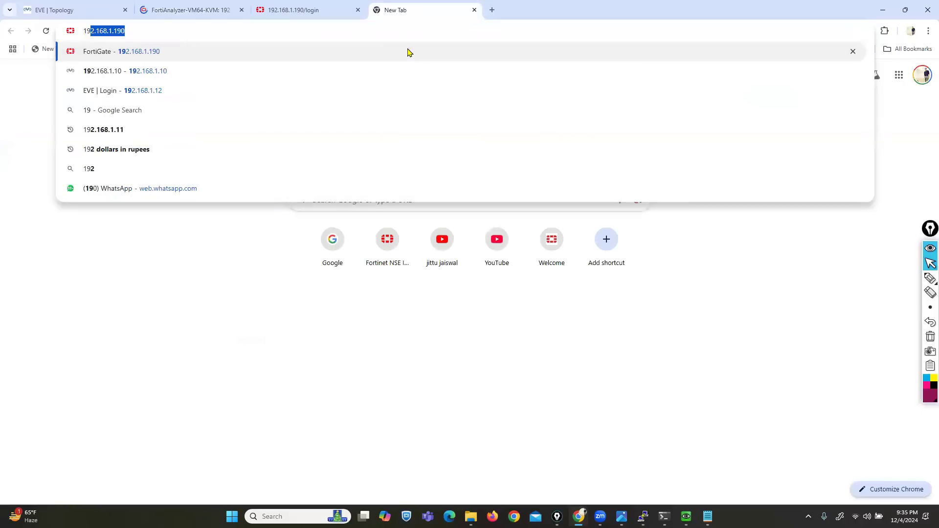
{"action": "type", "text": "2.168.1.191/ng"}
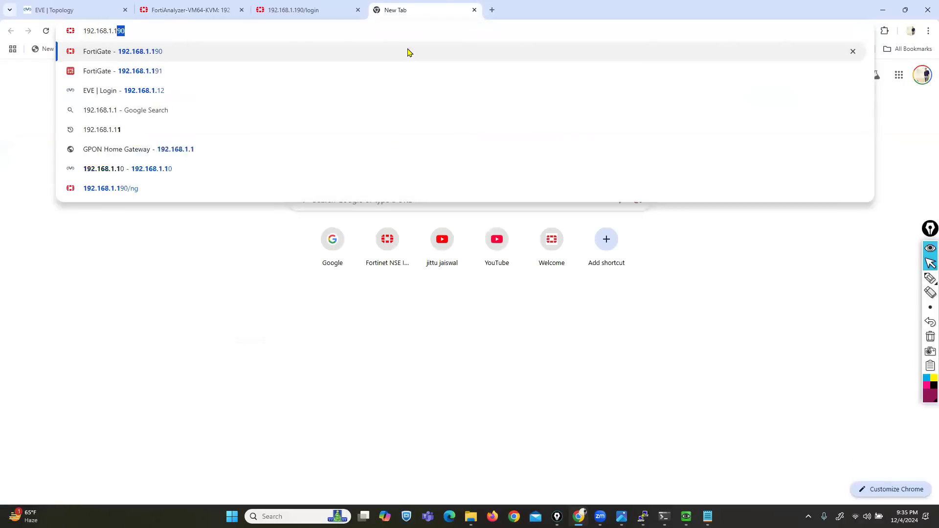
{"action": "key", "text": "Return"}
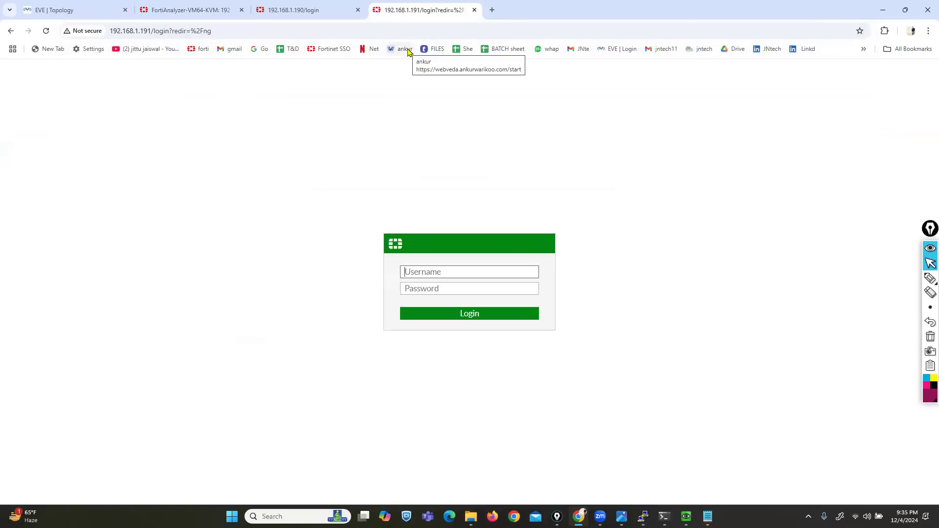
{"action": "type", "text": "admin"}
{"action": "key", "text": "Tab"}
{"action": "type", "text": "••"}
{"action": "key", "text": "BackSpace"}
{"action": "key", "text": "BackSpace"}
{"action": "type", "text": "•••"}
{"action": "key", "text": "Return"}
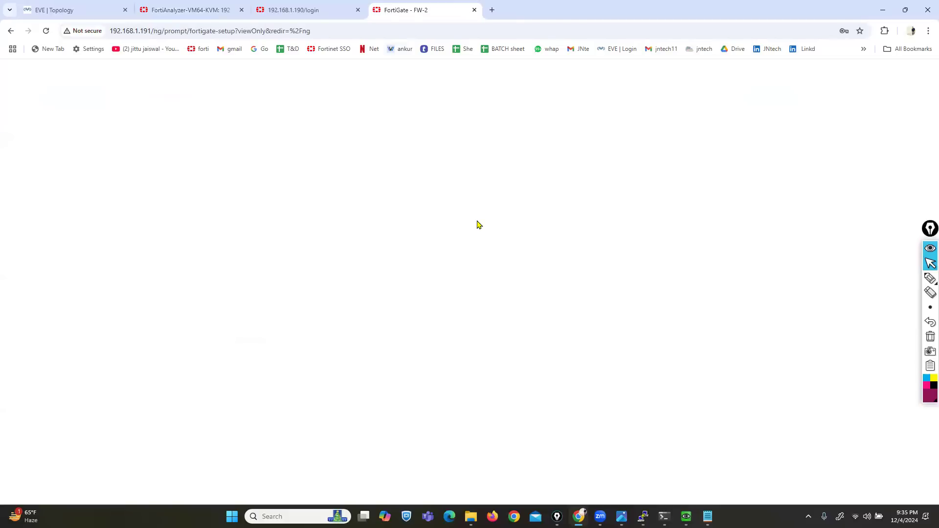
- Skip the setup and FortiOS 6.4.7 notice, then open Log & Report > Log Settings
{"action": "left_click", "coordinate": [498, 338]}
{"action": "left_click", "coordinate": [506, 416]}
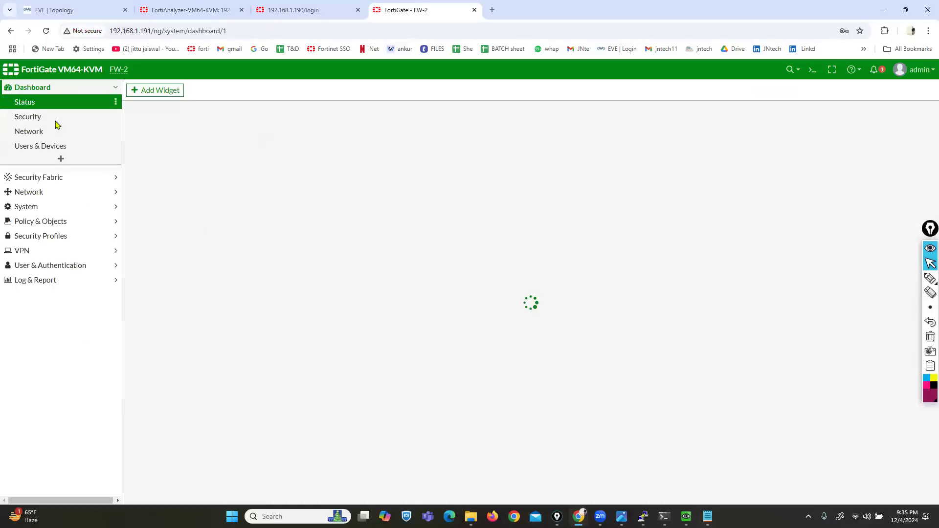
{"action": "left_click", "coordinate": [31, 374]}
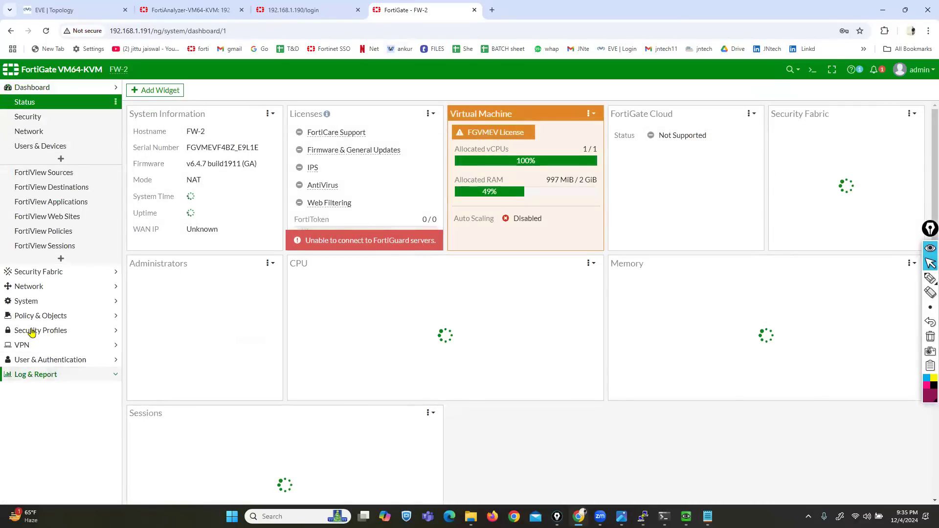
{"action": "left_click", "coordinate": [31, 396]}
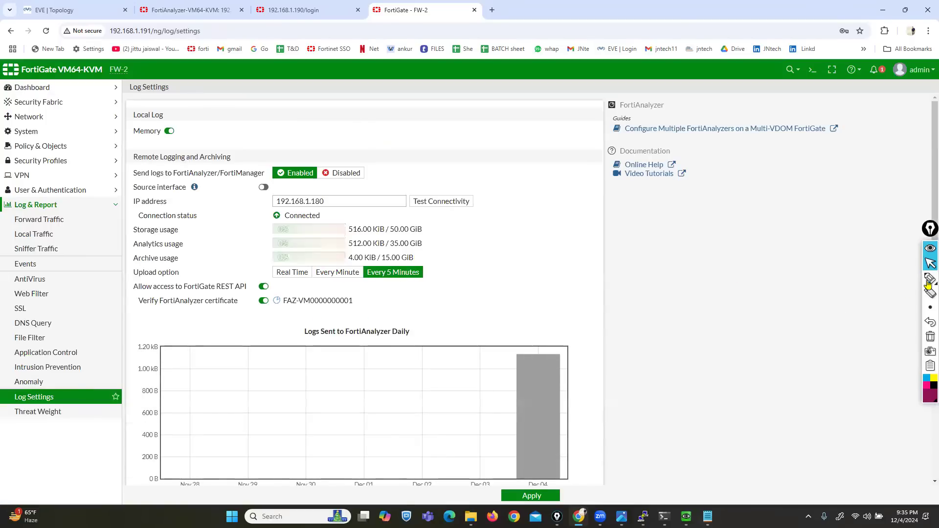
- Annotate the remote logging settings and underline the Connected status for viewers
{"action": "mouse_move", "coordinate": [929, 281]}
{"action": "left_click", "coordinate": [902, 284]}
{"action": "mouse_move", "coordinate": [430, 139]}
{"action": "left_mouse_down"}
{"action": "mouse_move", "coordinate": [202, 146]}
{"action": "mouse_move", "coordinate": [93, 286]}
{"action": "mouse_move", "coordinate": [235, 346]}
{"action": "mouse_move", "coordinate": [510, 273]}
{"action": "mouse_move", "coordinate": [460, 142]}
{"action": "left_mouse_up"}
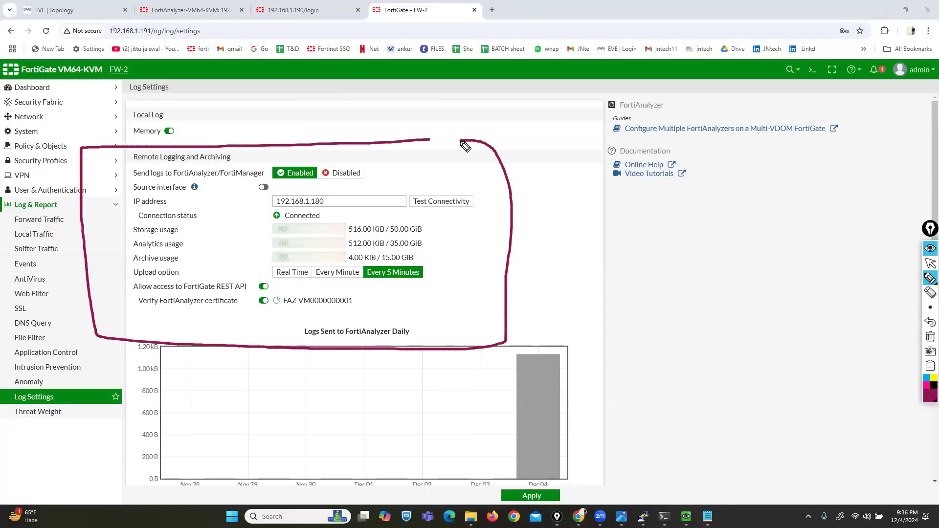
{"action": "left_click_drag", "start_coordinate": [220, 214], "coordinate": [258, 215]}
{"action": "left_click", "coordinate": [930, 263]}
- Set the log upload option to Real Time, apply it, and show the desktop
{"action": "left_click", "coordinate": [274, 277]}
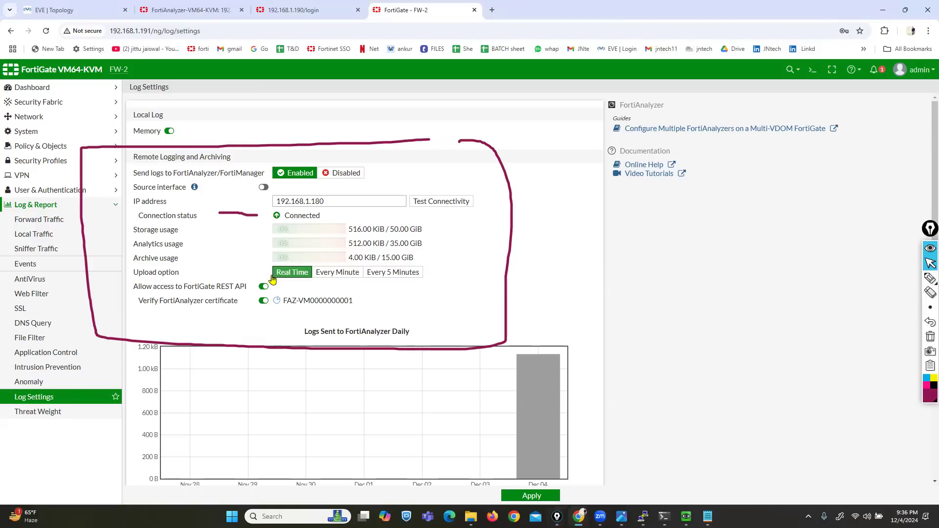
{"action": "left_click", "coordinate": [531, 496]}
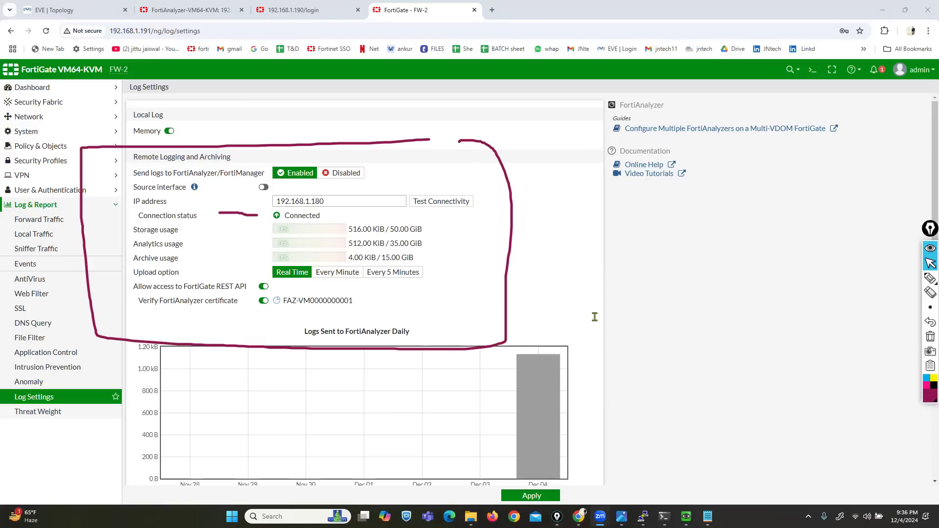
{"action": "key", "text": "super+d"}
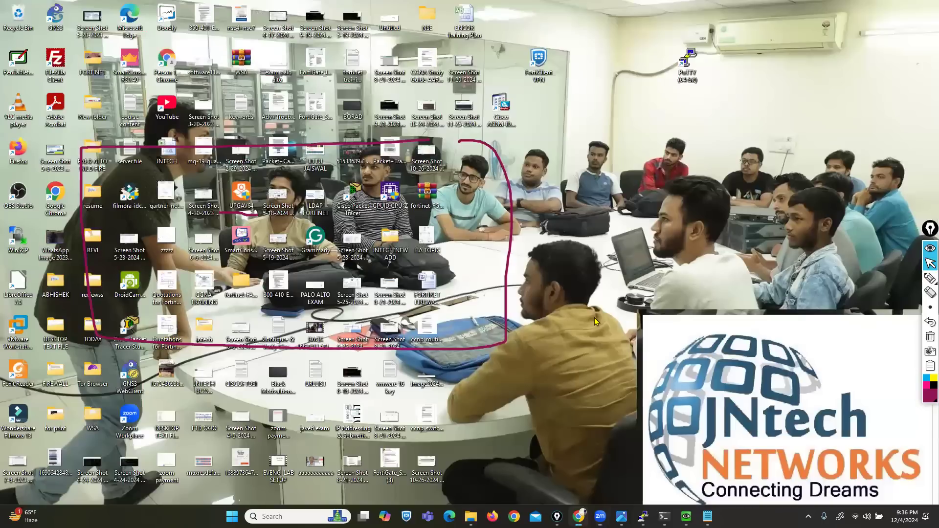